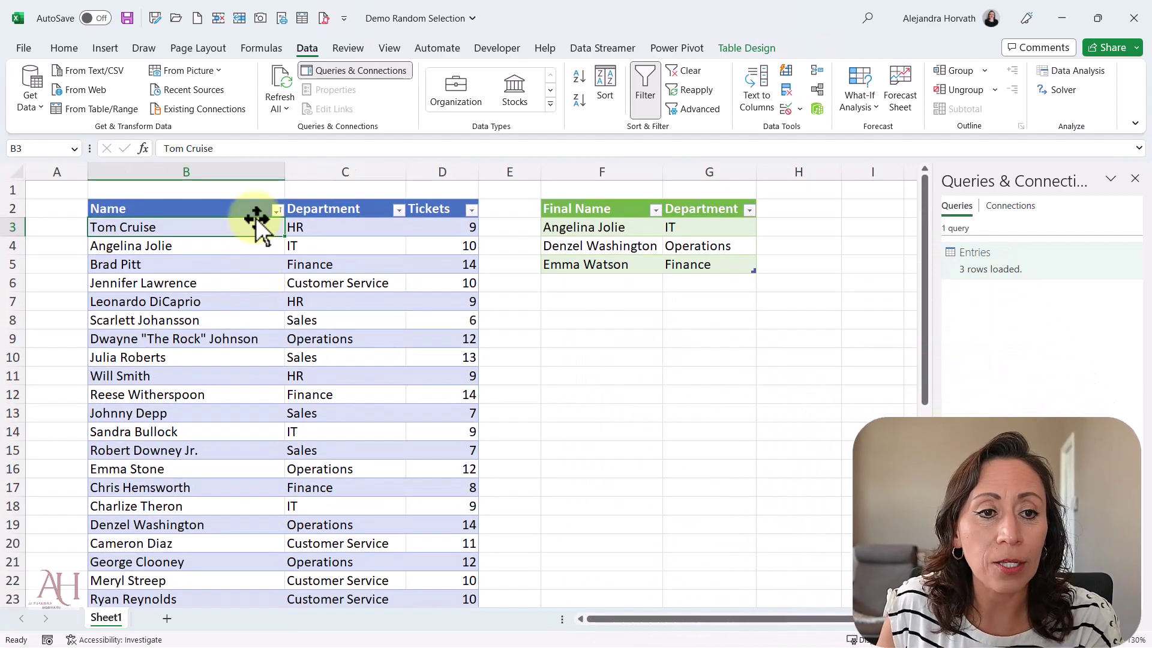
Step: Examine the names in the entries table and the number of tickets each participant holds
{"action": "left_click", "coordinate": [251, 227]}
{"action": "scroll", "coordinate": [232, 275], "scroll_direction": "down", "scroll_amount": 7}
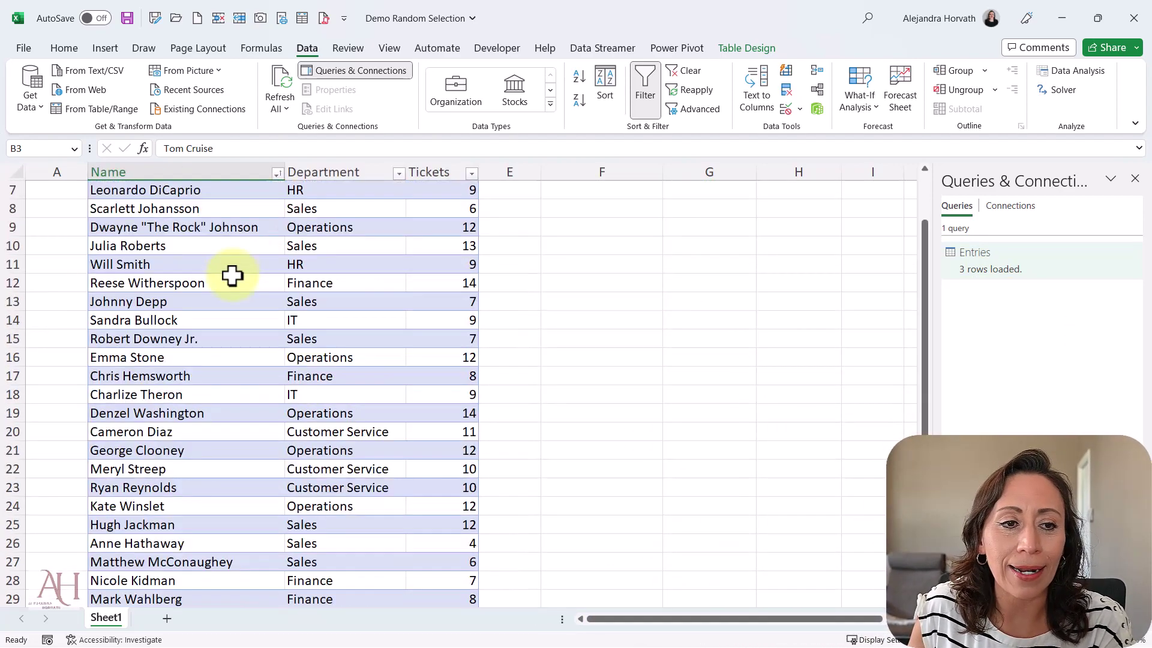
{"action": "scroll", "coordinate": [232, 275], "scroll_direction": "up", "scroll_amount": 4}
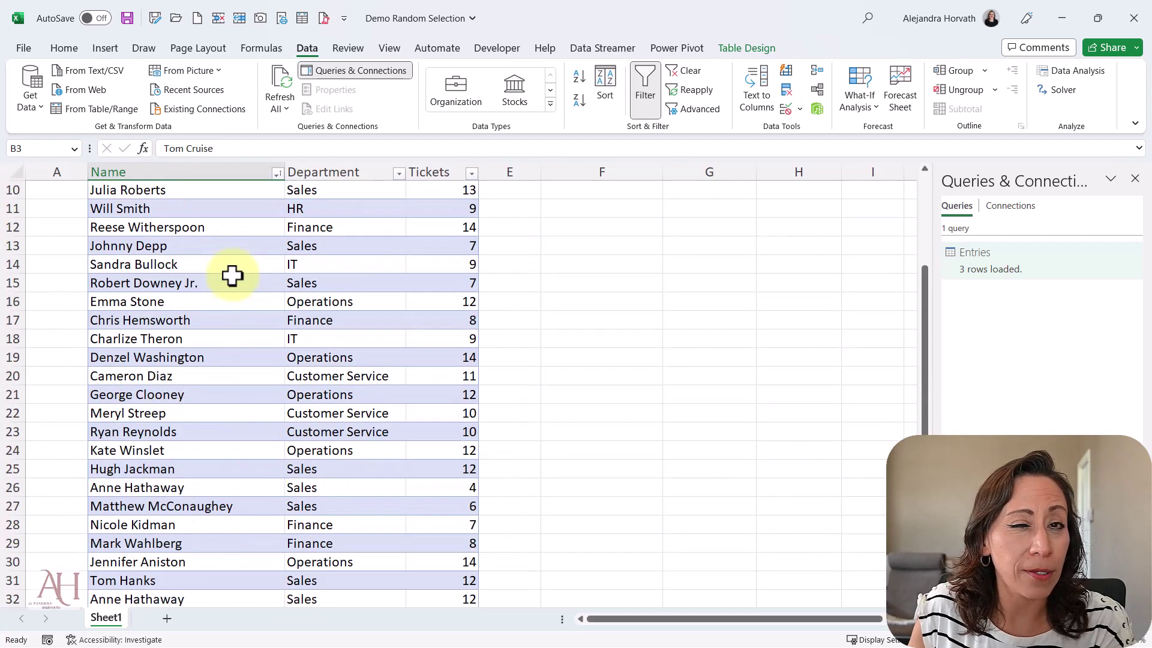
{"action": "scroll", "coordinate": [232, 275], "scroll_direction": "up", "scroll_amount": 3}
{"action": "left_click", "coordinate": [436, 228]}
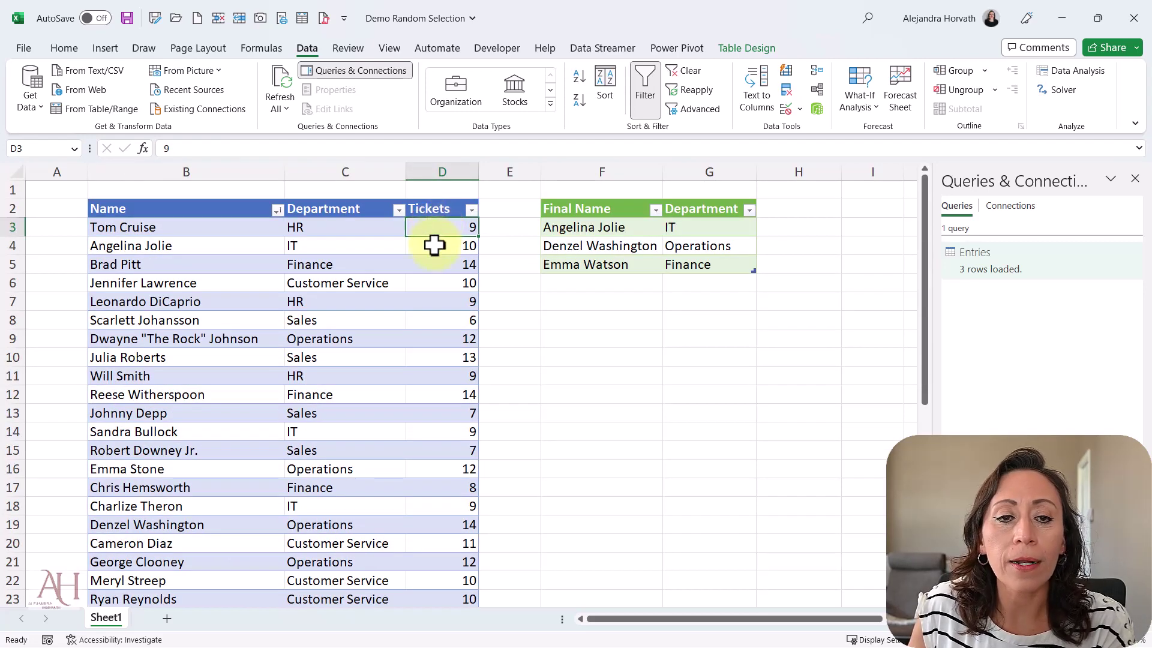
{"action": "left_click", "coordinate": [435, 244]}
{"action": "left_click", "coordinate": [432, 278]}
{"action": "left_click", "coordinate": [441, 325]}
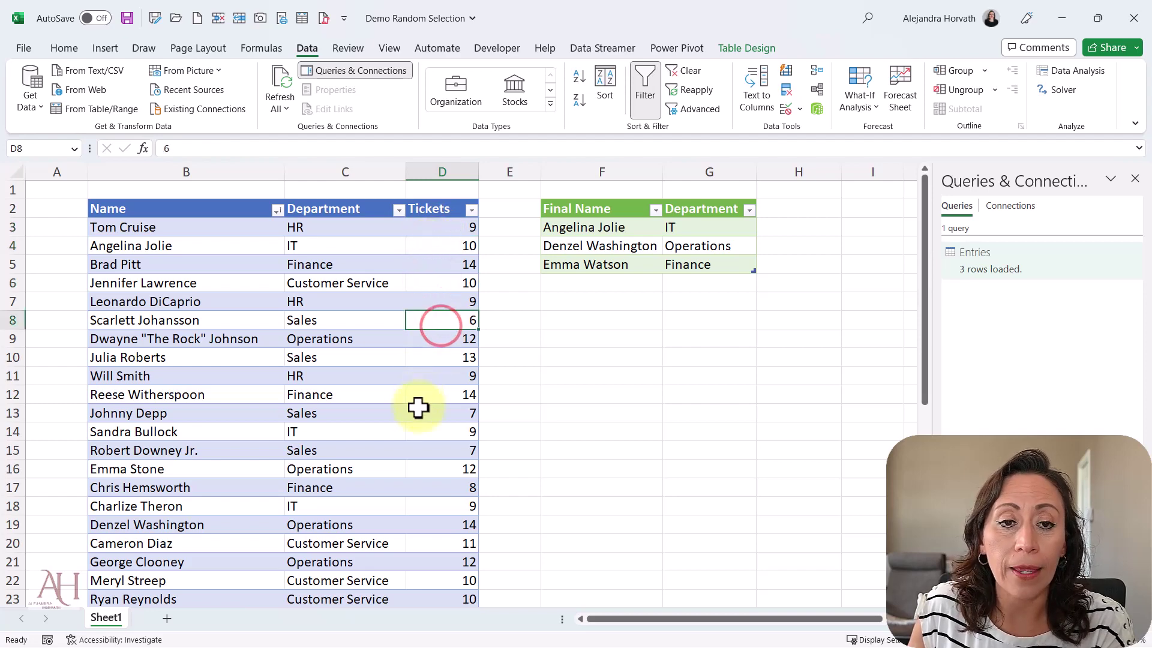
{"action": "scroll", "coordinate": [419, 406], "scroll_direction": "down", "scroll_amount": 2}
{"action": "left_click", "coordinate": [427, 361]}
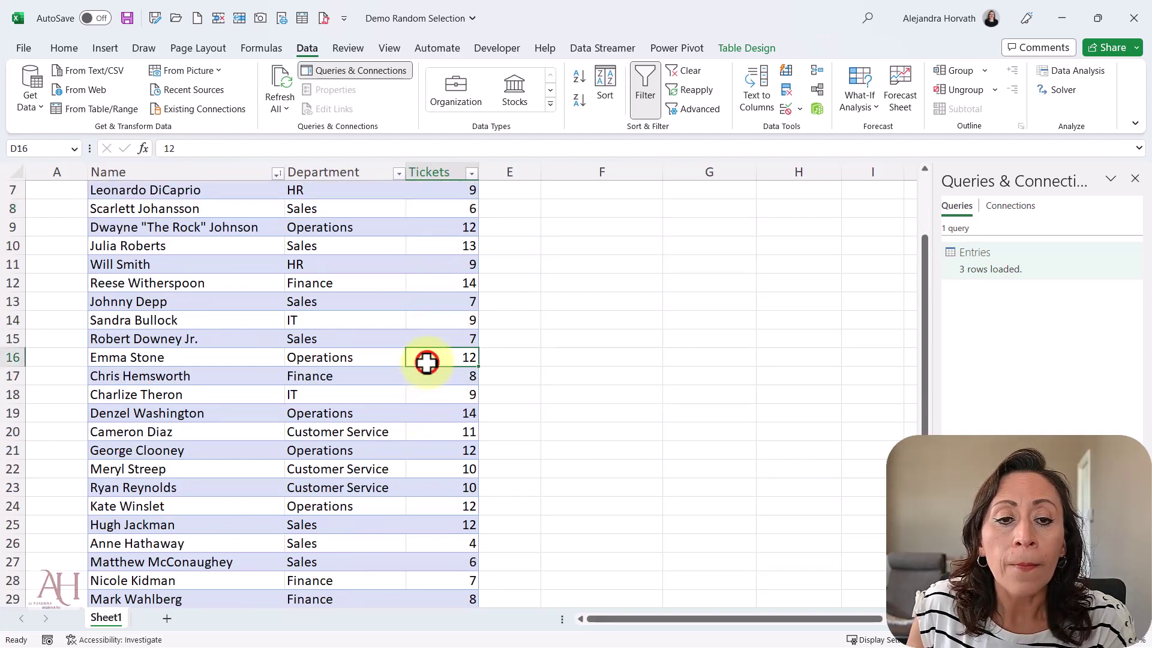
{"action": "scroll", "coordinate": [426, 357], "scroll_direction": "up", "scroll_amount": 2}
{"action": "left_click", "coordinate": [436, 268]}
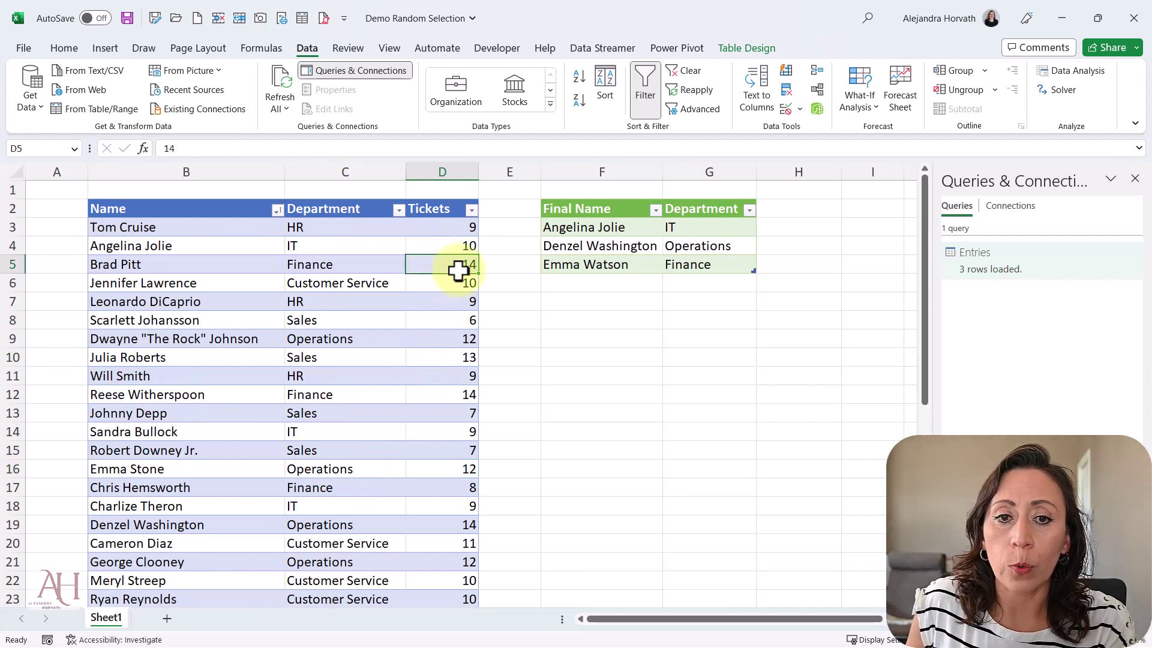
Step: Refresh all workbook data, and refresh the Final Name results table once more to redraw the random selection
{"action": "left_click", "coordinate": [649, 245]}
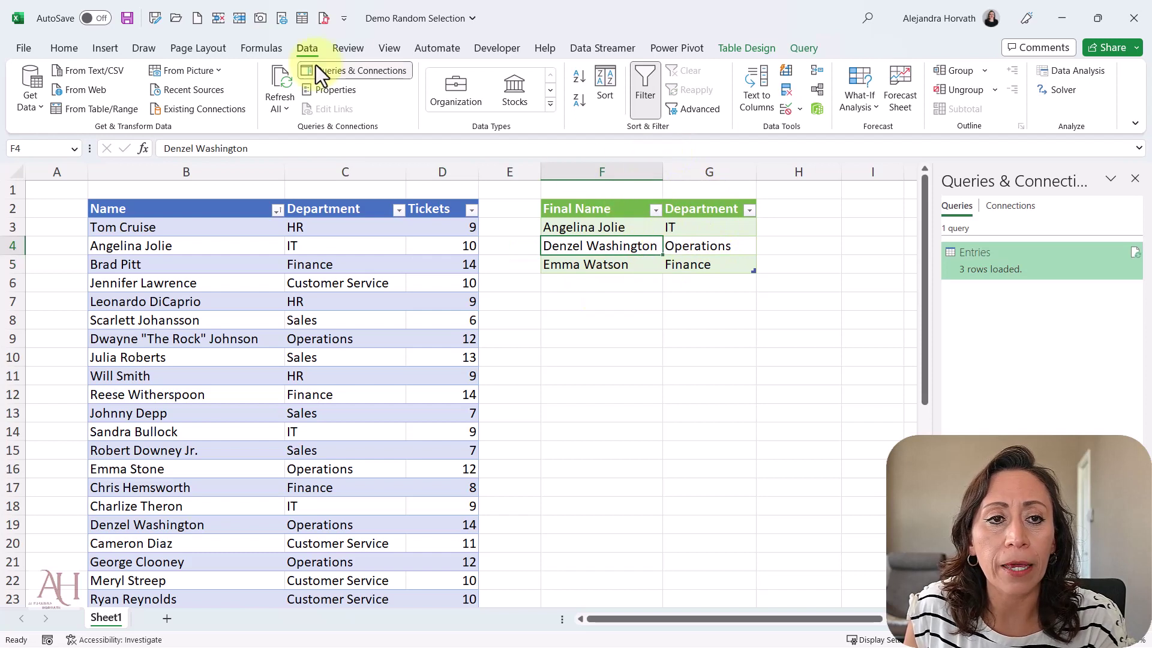
{"action": "left_click", "coordinate": [283, 75]}
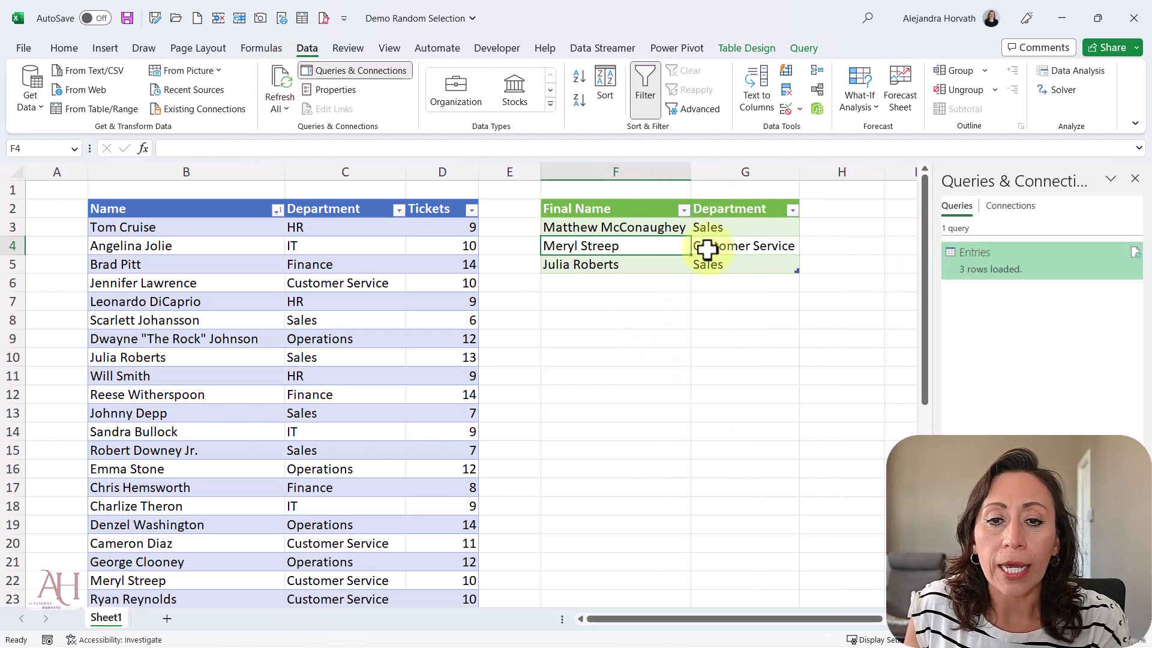
{"action": "left_click", "coordinate": [677, 246]}
{"action": "right_click", "coordinate": [677, 246]}
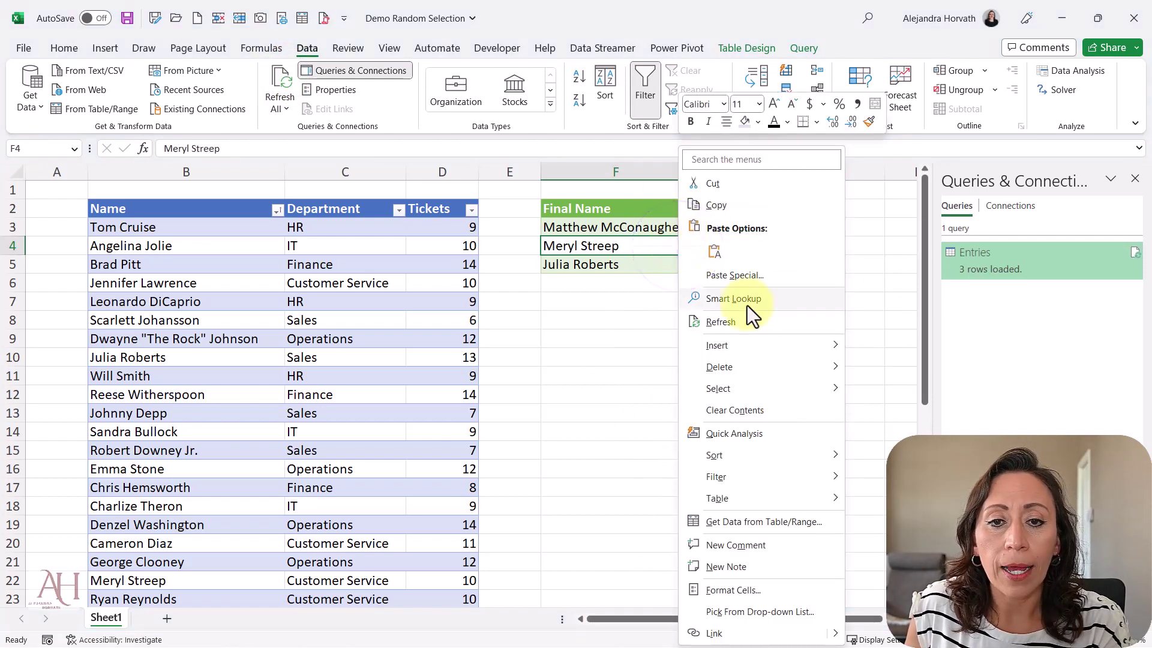
{"action": "left_click", "coordinate": [747, 324]}
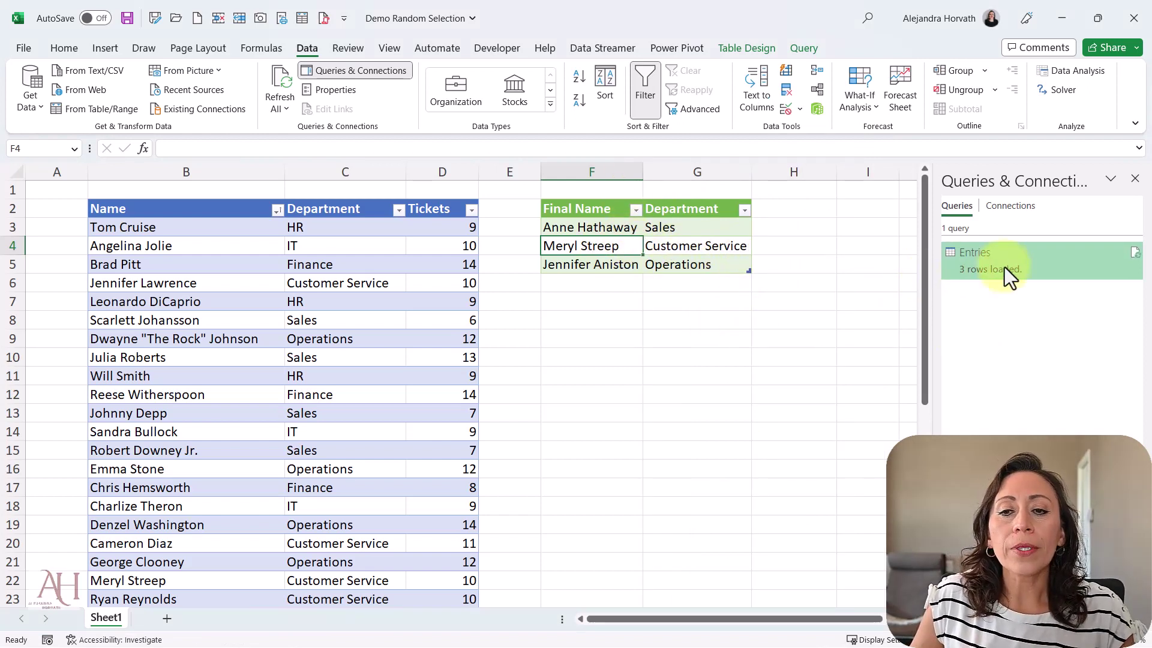
Step: Load the Name, Department and Tickets table into Power Query as a new query
{"action": "left_click", "coordinate": [273, 303]}
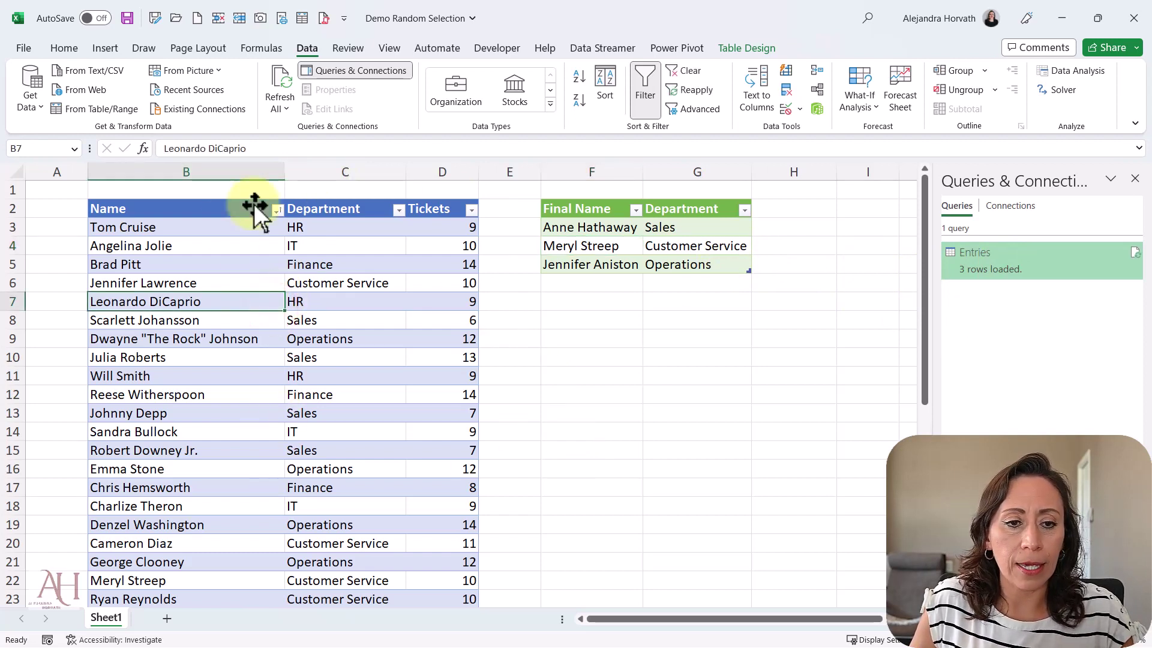
{"action": "right_click", "coordinate": [366, 324]}
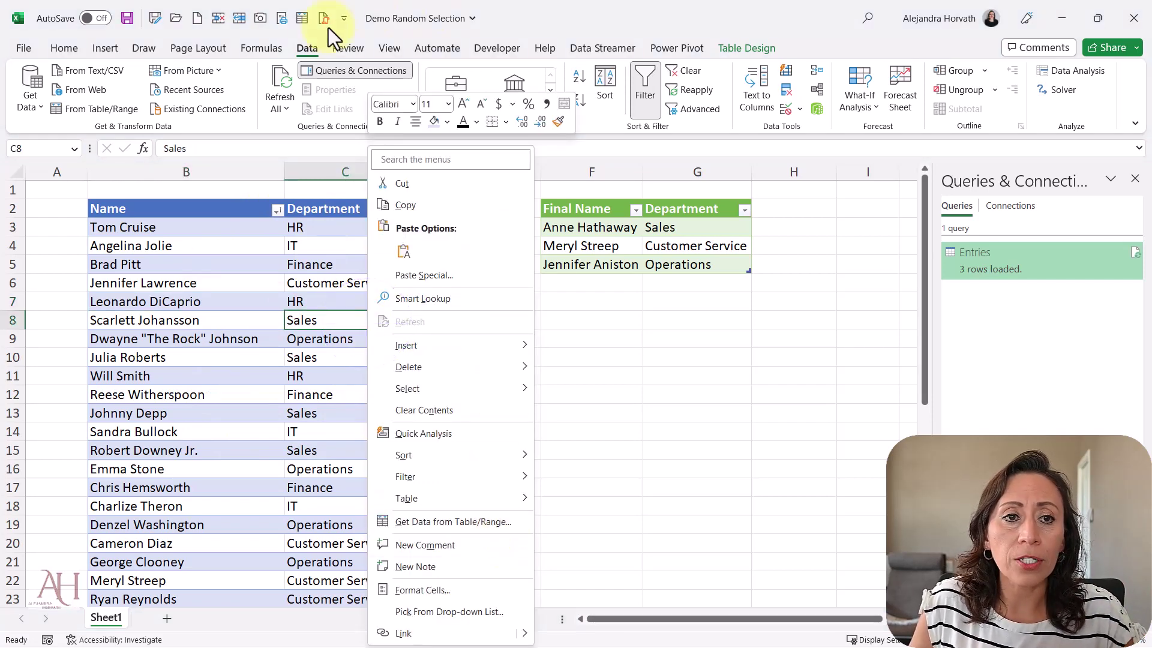
{"action": "left_click", "coordinate": [297, 51]}
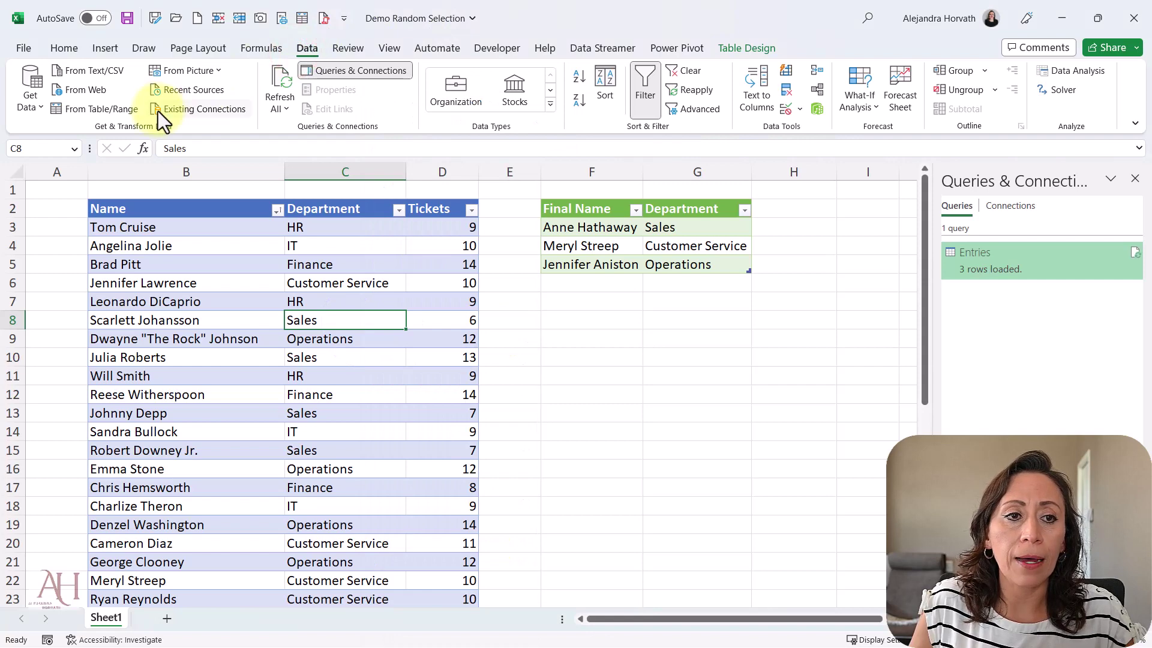
{"action": "left_click", "coordinate": [92, 112]}
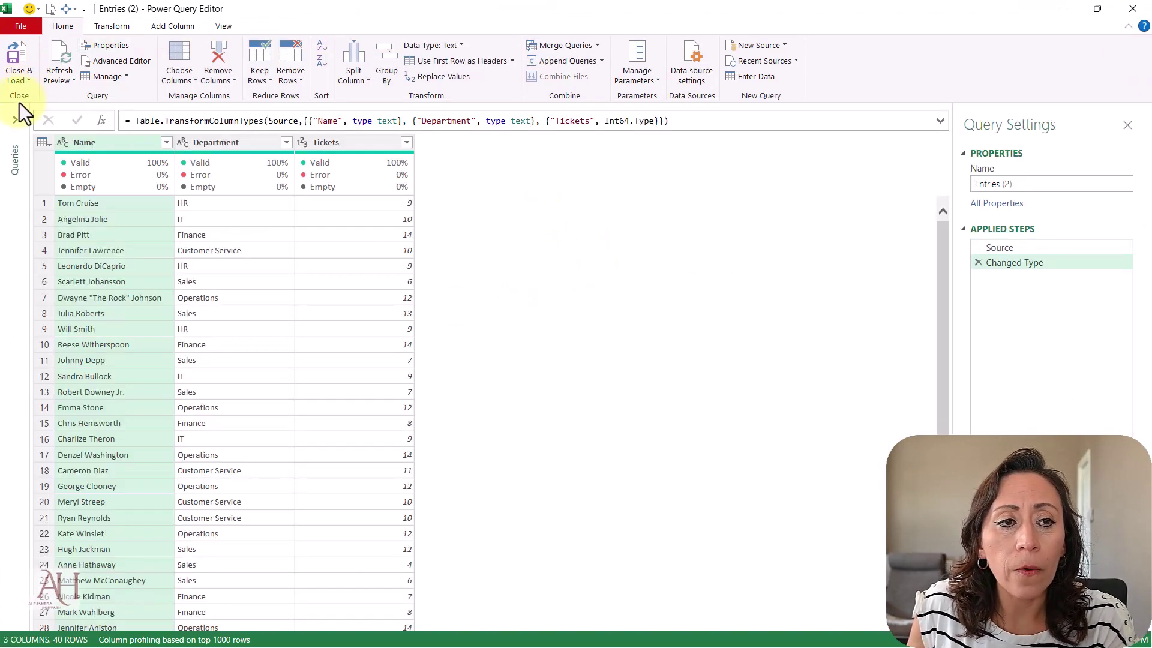
Step: Show the list of queries and look at the existing Entries query before returning to Entries (2)
{"action": "left_click", "coordinate": [15, 117]}
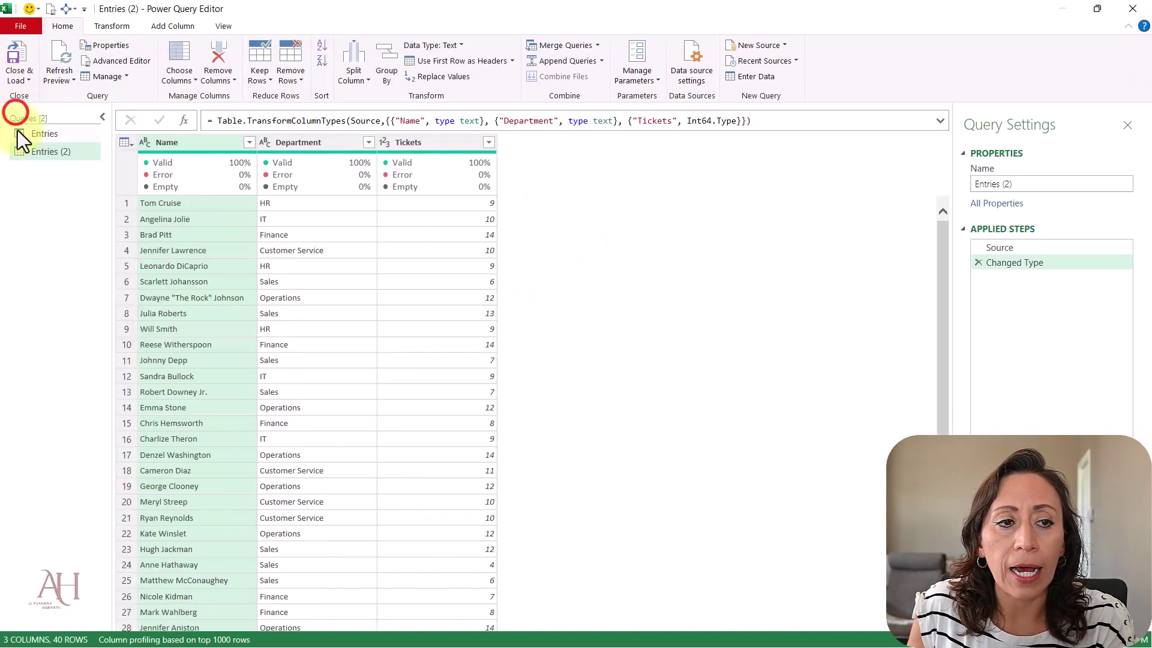
{"action": "left_click", "coordinate": [55, 136]}
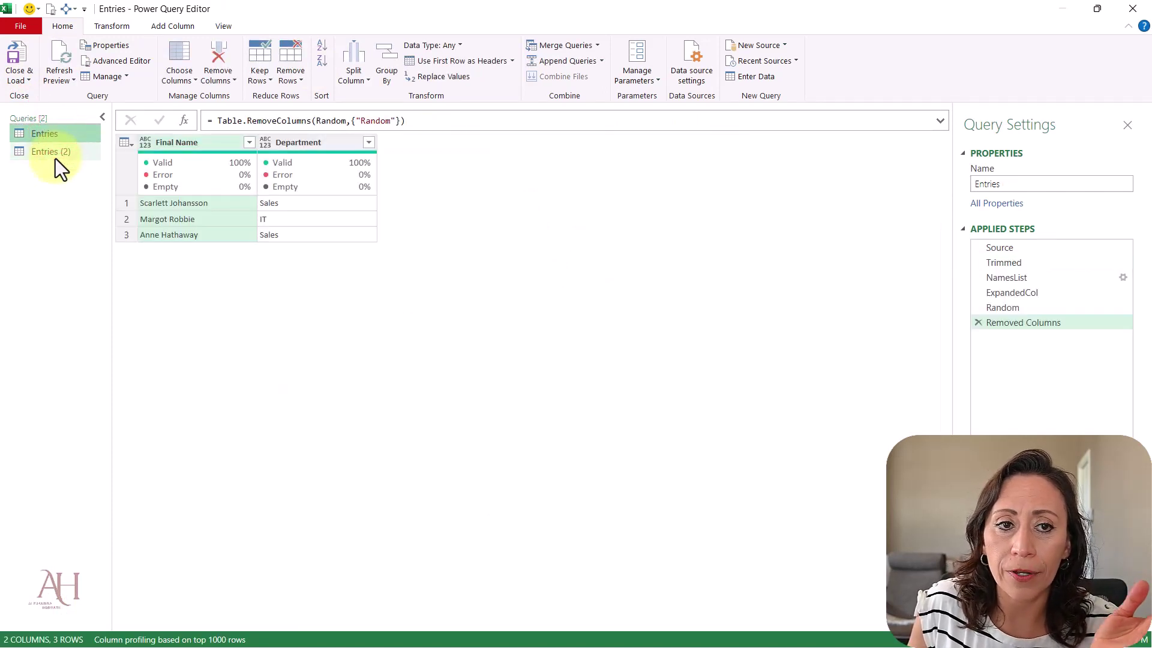
{"action": "left_click", "coordinate": [57, 153]}
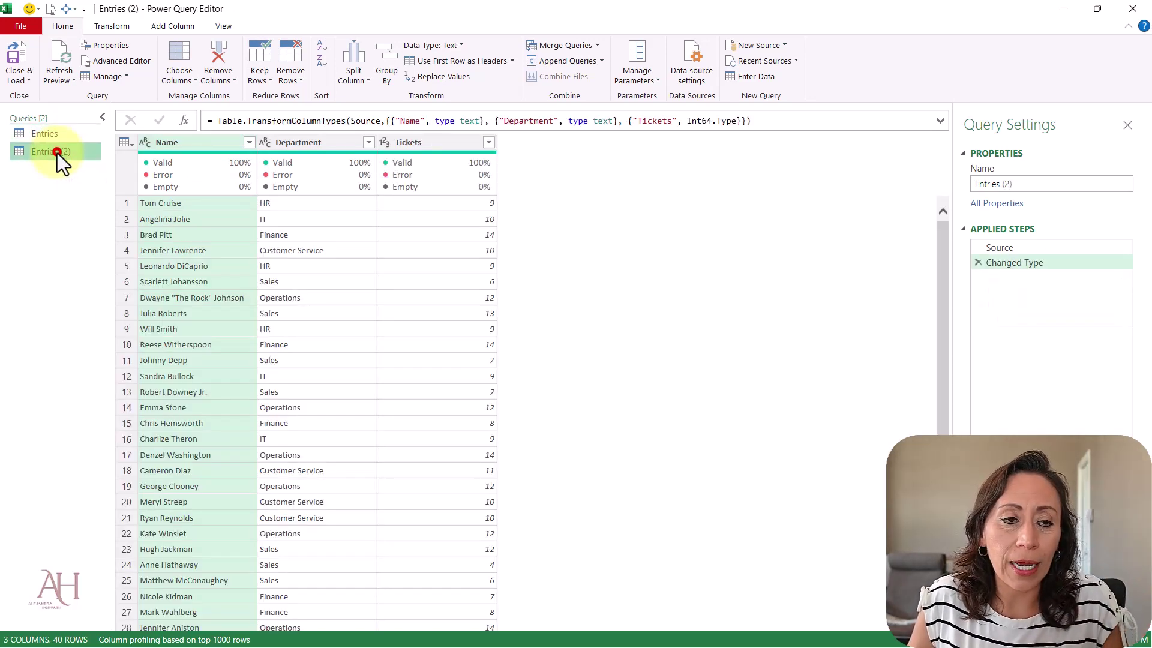
Step: Rename the Entries (2) query as Demo
{"action": "double_click", "coordinate": [56, 153]}
{"action": "type", "text": "Demo"}
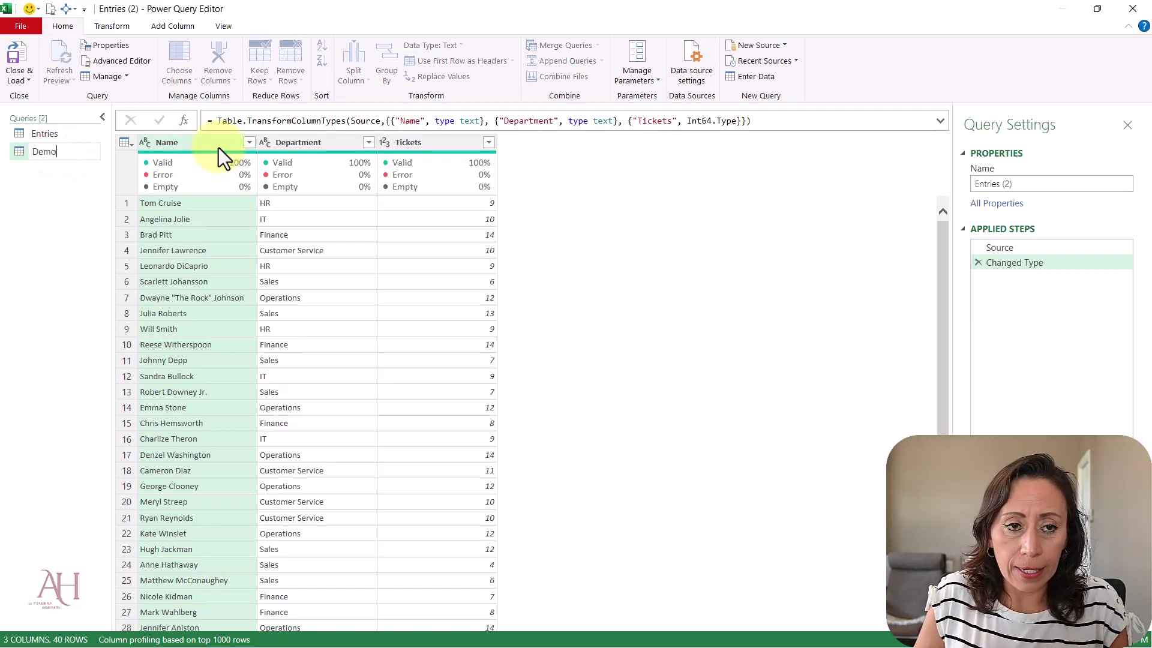
{"action": "key", "text": "Return"}
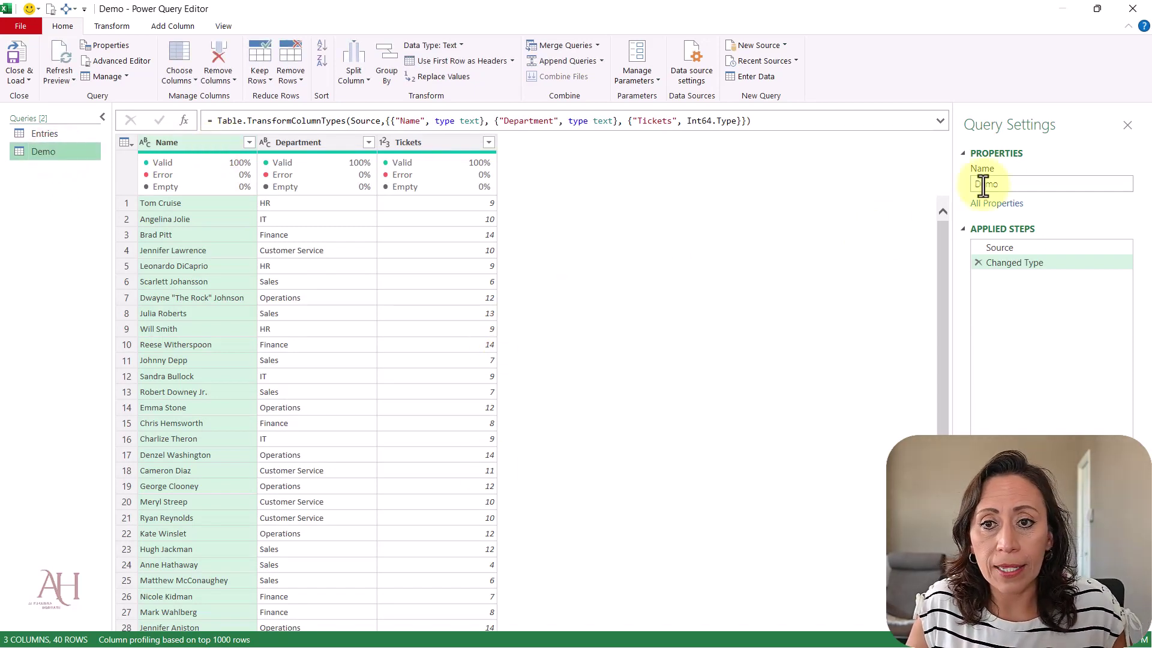
{"action": "double_click", "coordinate": [1006, 185]}
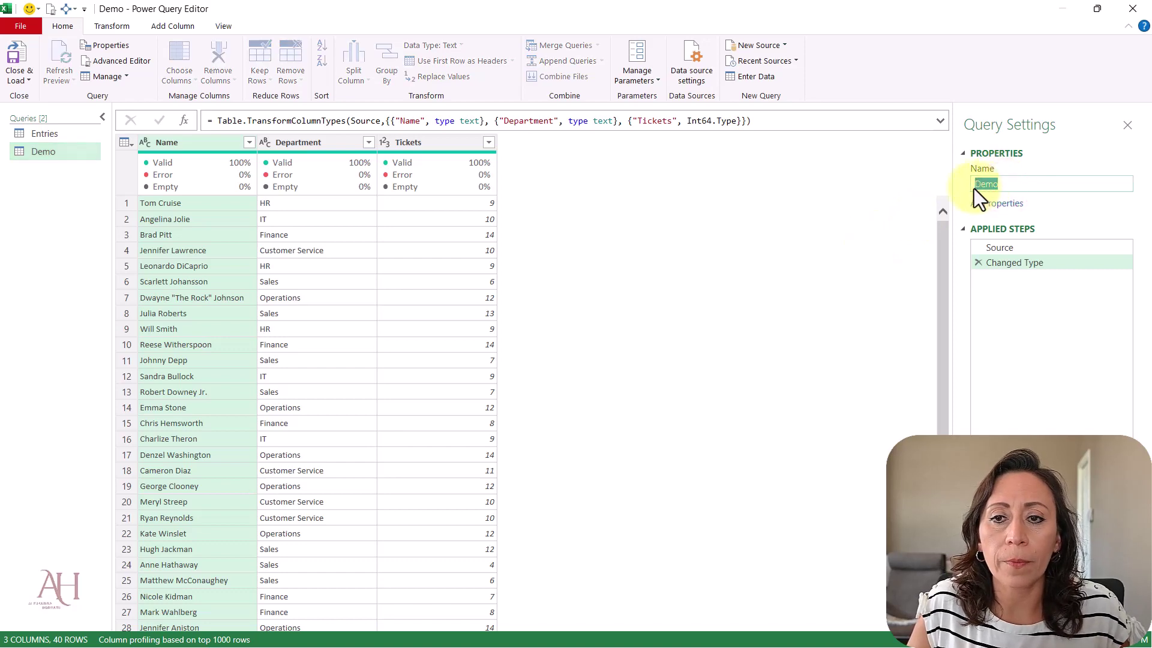
{"action": "left_click", "coordinate": [645, 267]}
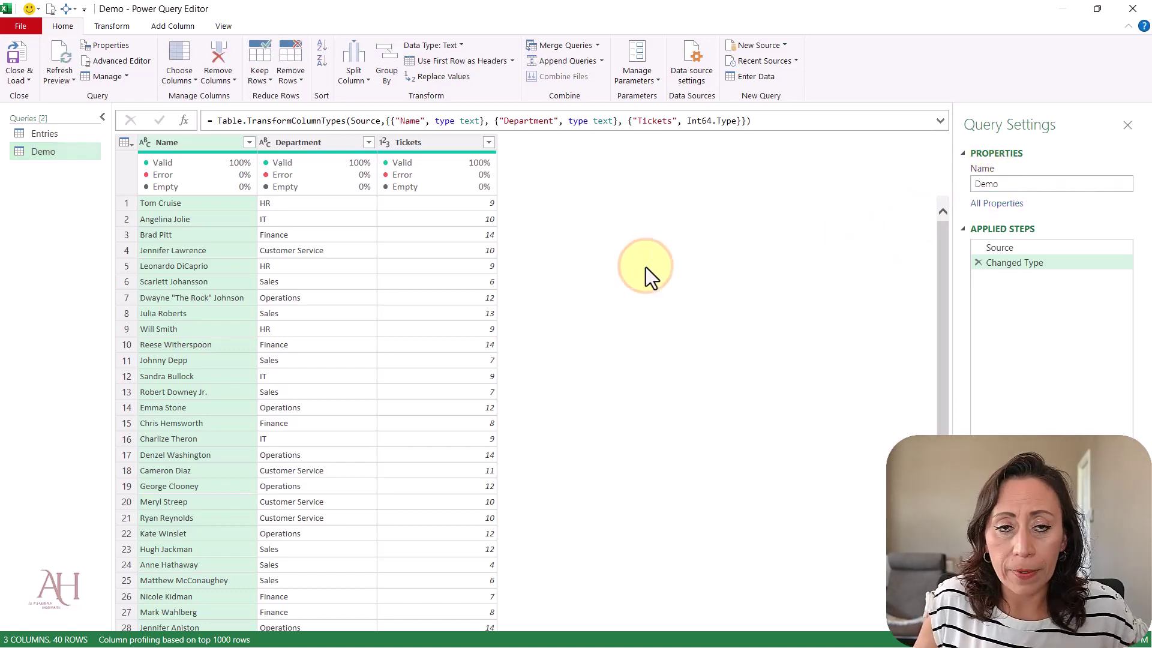
Step: Collapse the list of queries and delete the Changed Type step from the Demo query
{"action": "key", "text": "ctrl+shift+equal"}
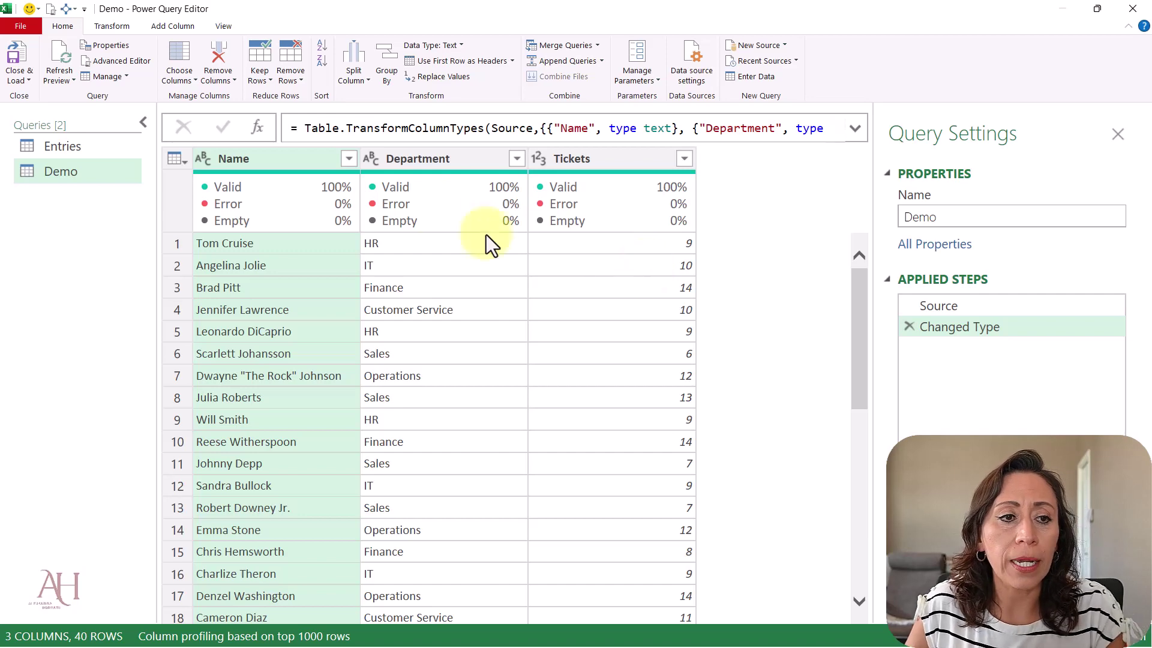
{"action": "left_click", "coordinate": [143, 129]}
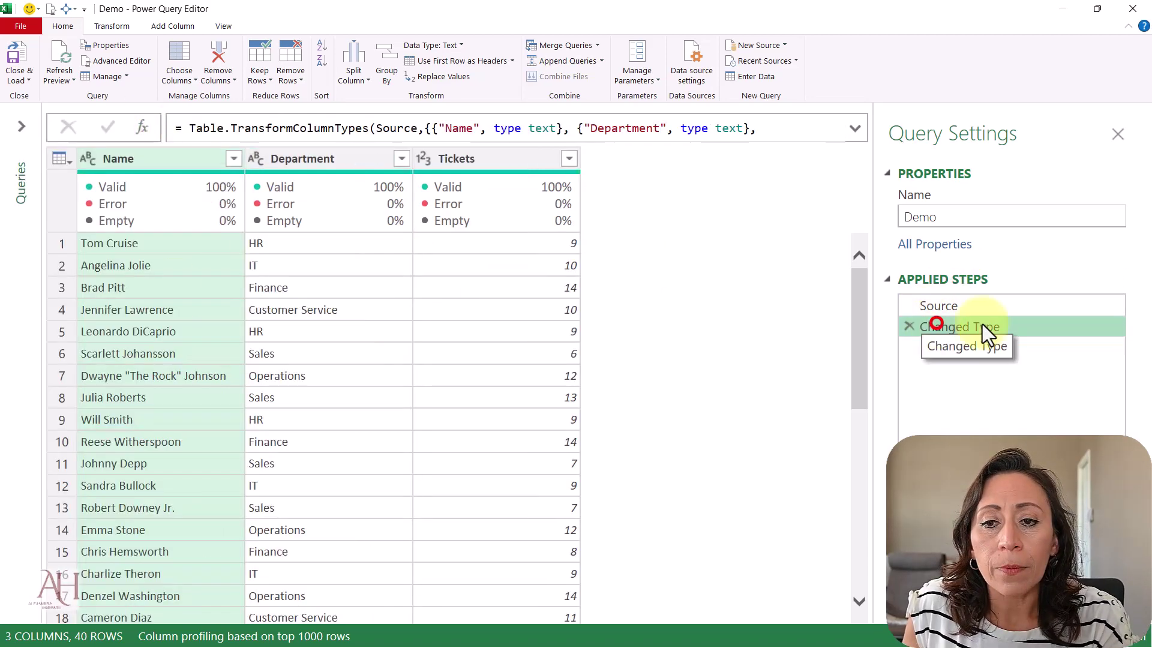
{"action": "left_click", "coordinate": [908, 326]}
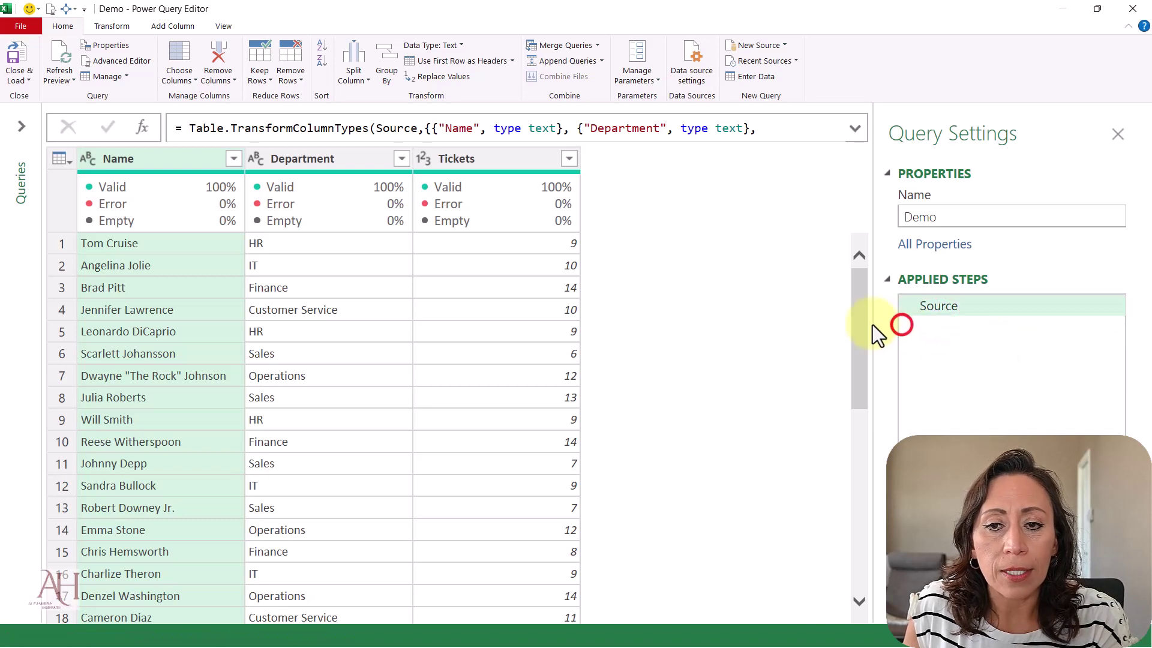
{"action": "left_click", "coordinate": [488, 165]}
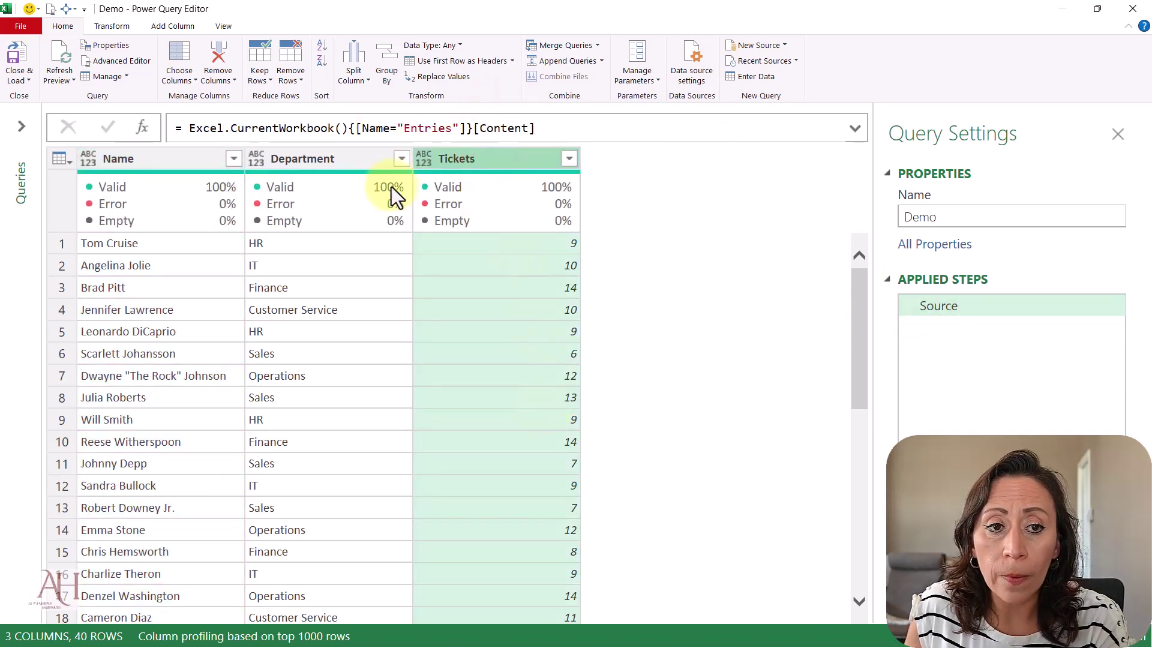
{"action": "left_click", "coordinate": [199, 158]}
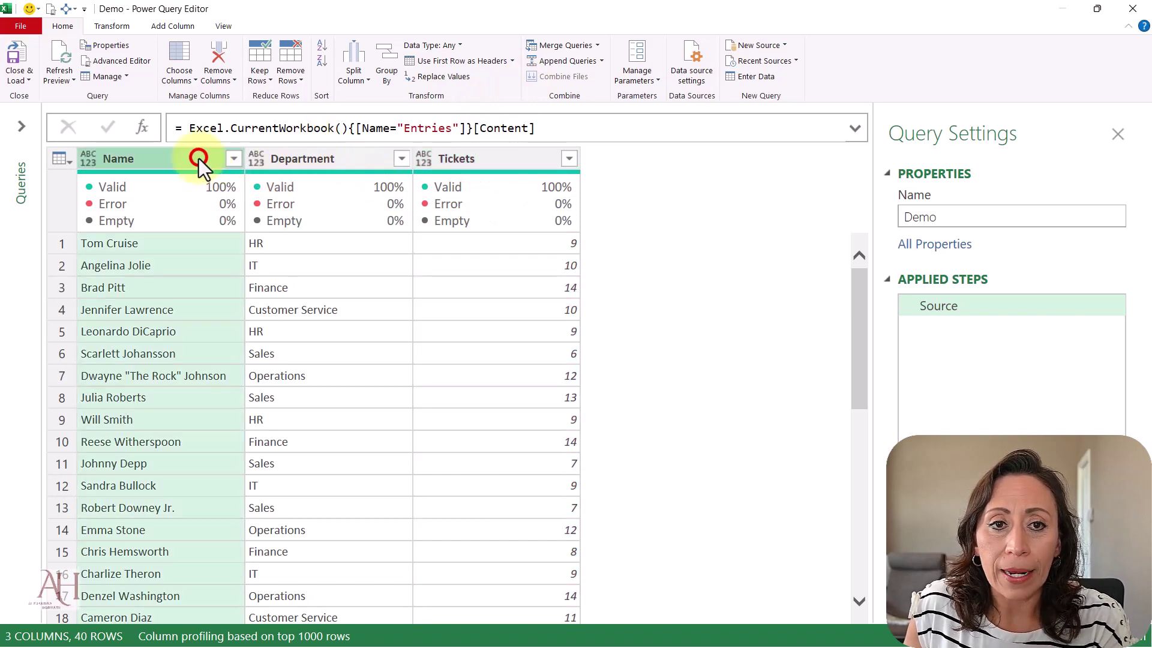
{"action": "left_click", "coordinate": [476, 158]}
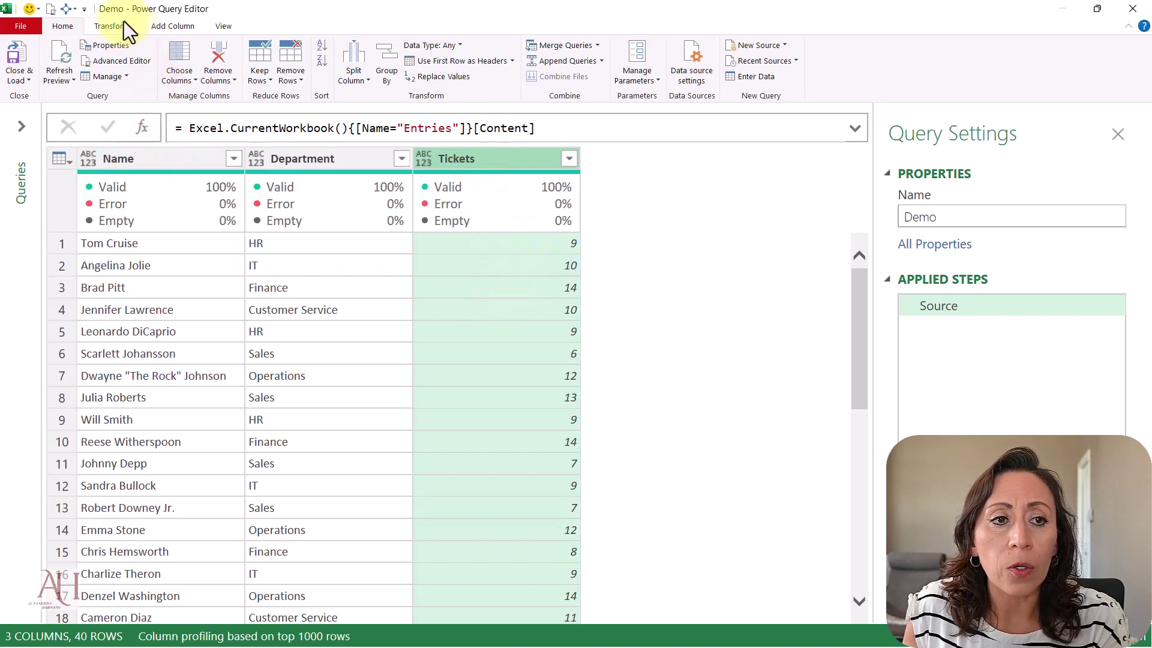
{"action": "left_click", "coordinate": [175, 27]}
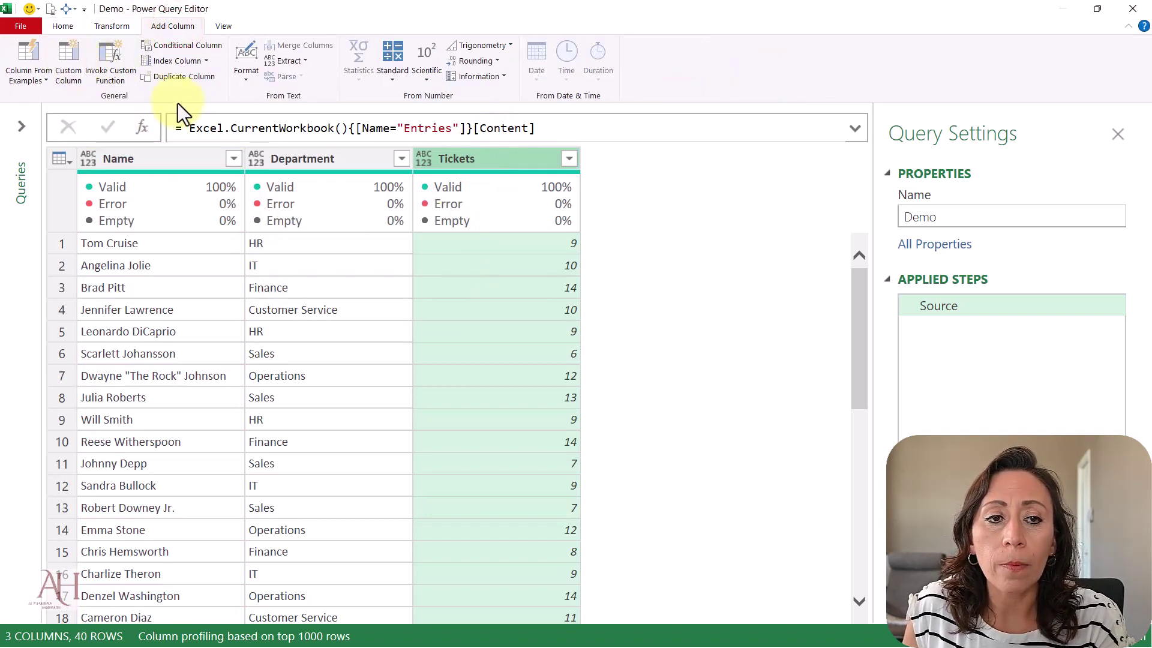
Step: Add a custom step after Source and begin its formula with Table.AddColumn, using Source as the table argument
{"action": "left_click", "coordinate": [142, 126]}
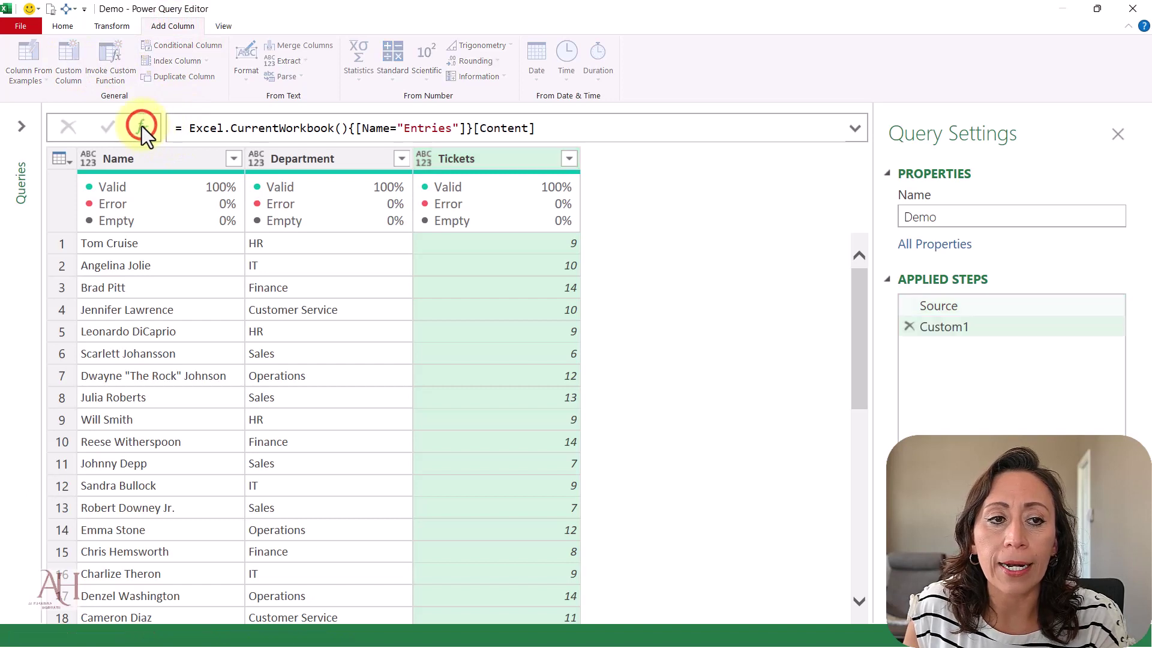
{"action": "left_click", "coordinate": [180, 127]}
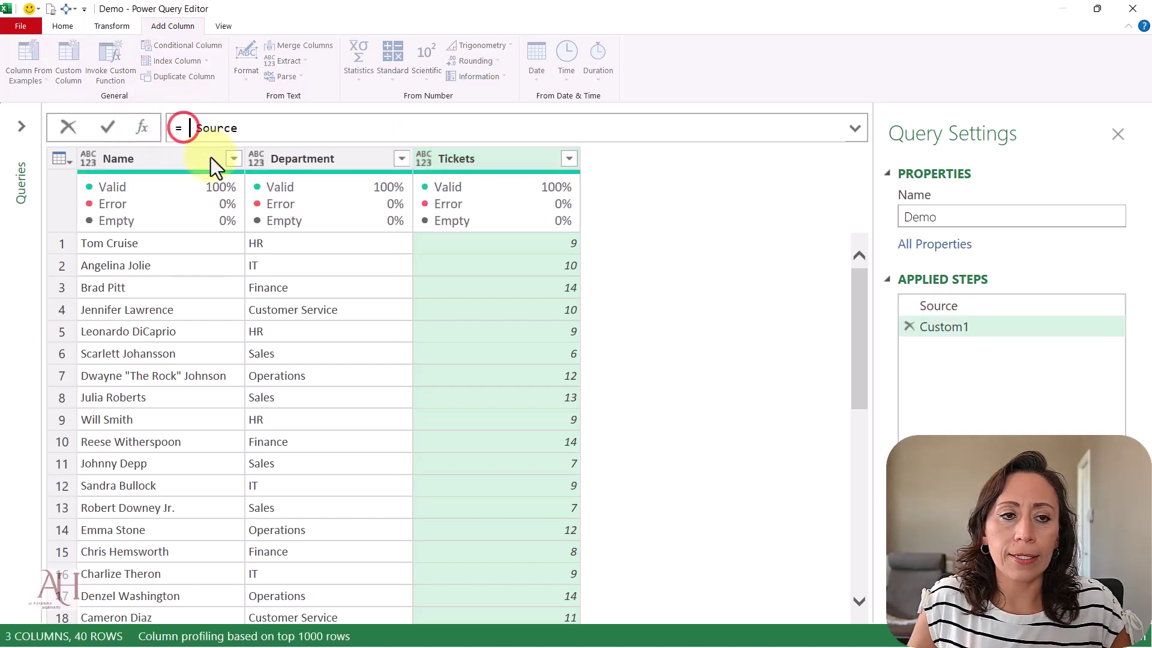
{"action": "type", "text": "adc"}
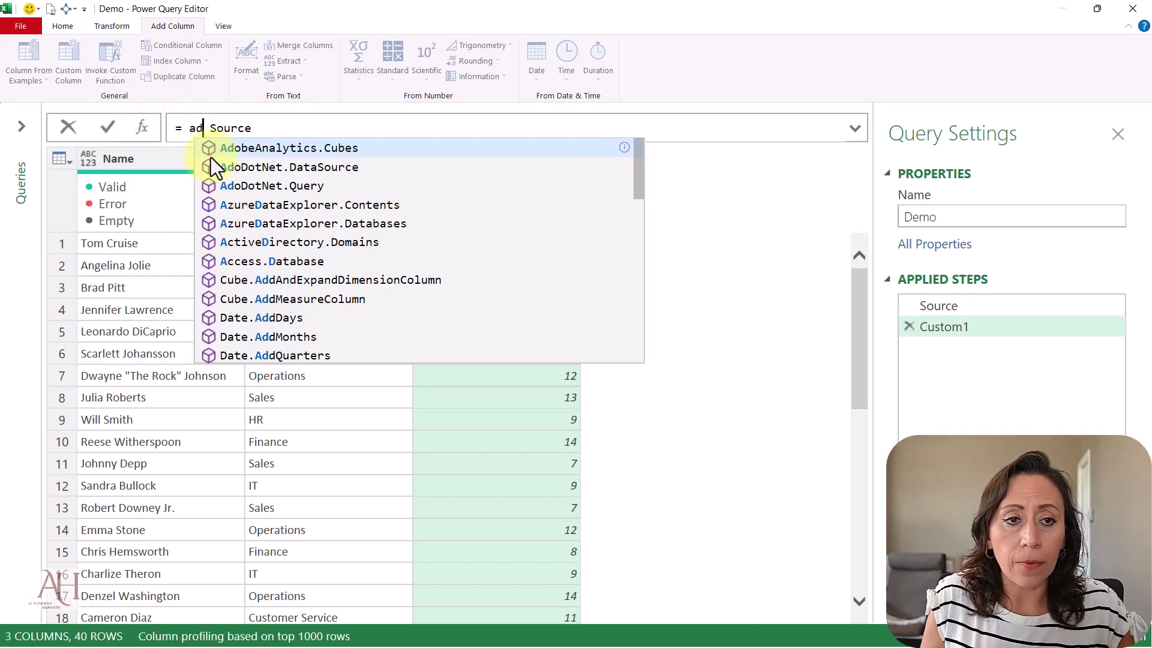
{"action": "type", "text": "p;"}
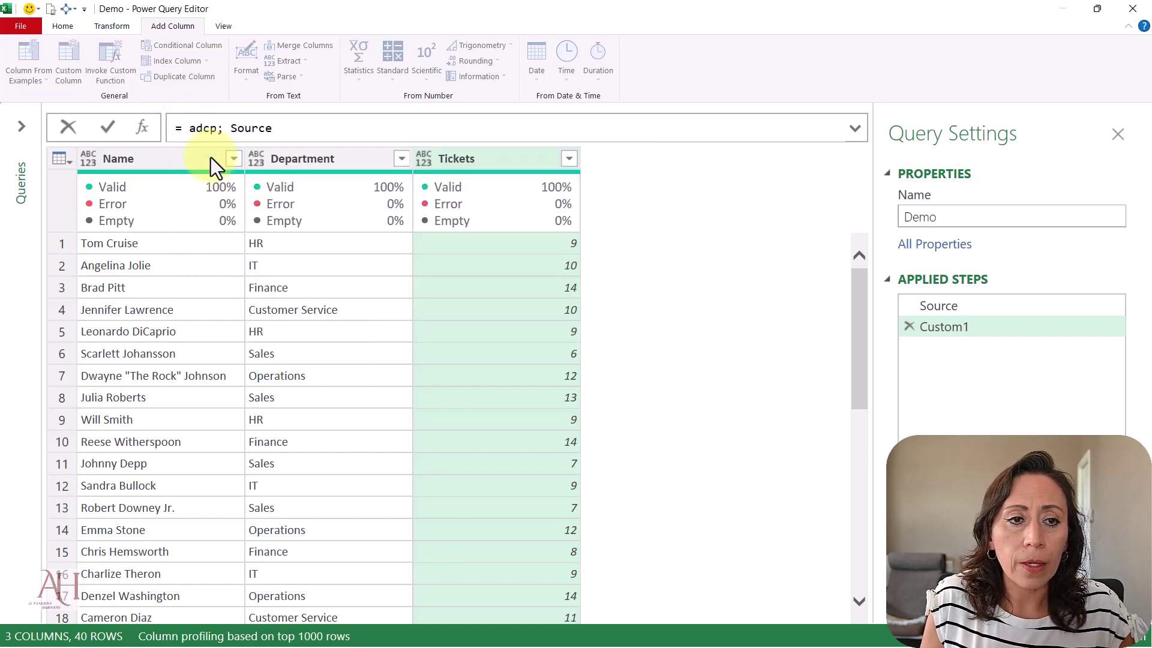
{"action": "key", "text": "BackSpace"}
{"action": "key", "text": "BackSpace"}
{"action": "type", "text": "ol"}
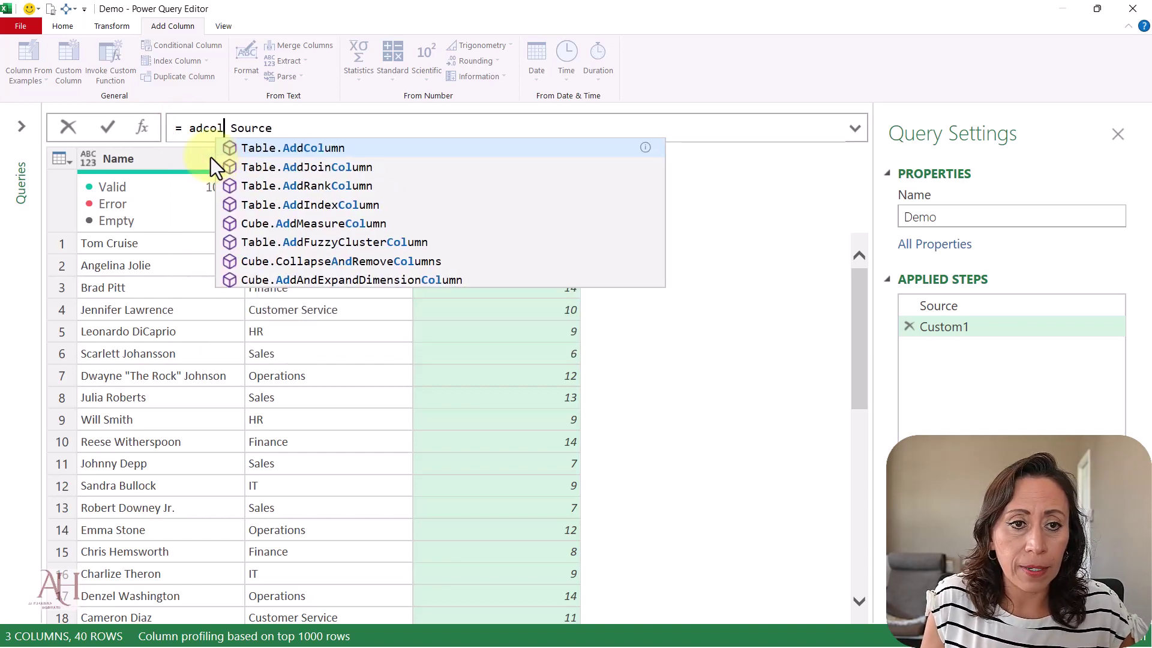
{"action": "key", "text": "Tab"}
{"action": "key", "text": "Right"}
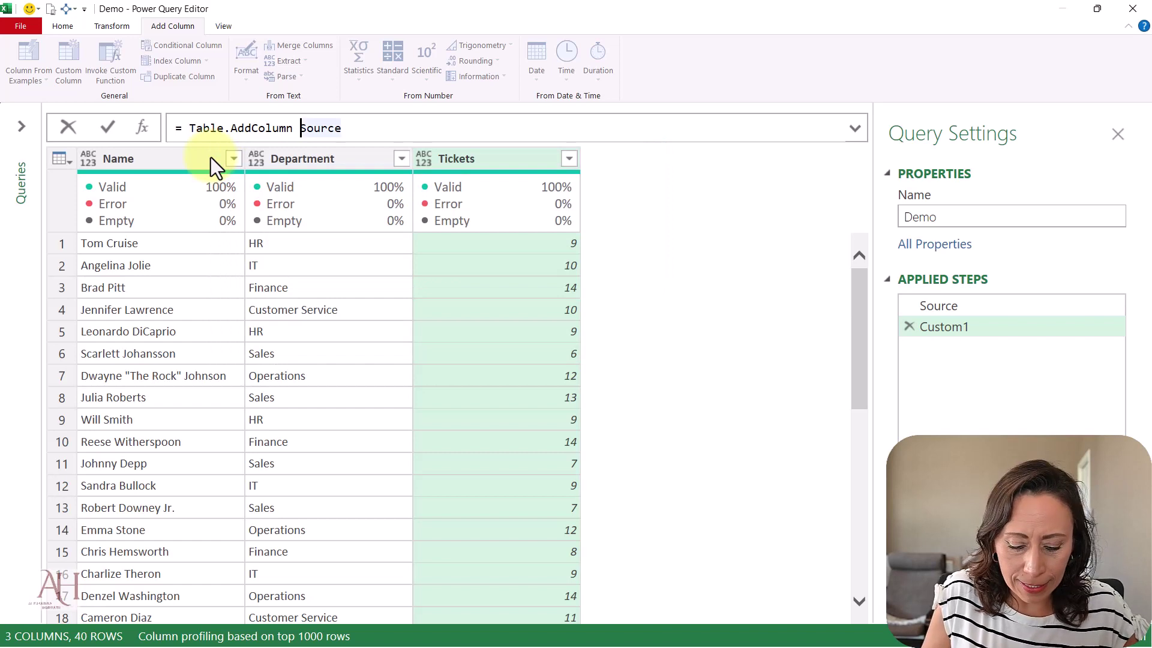
{"action": "type", "text": "("}
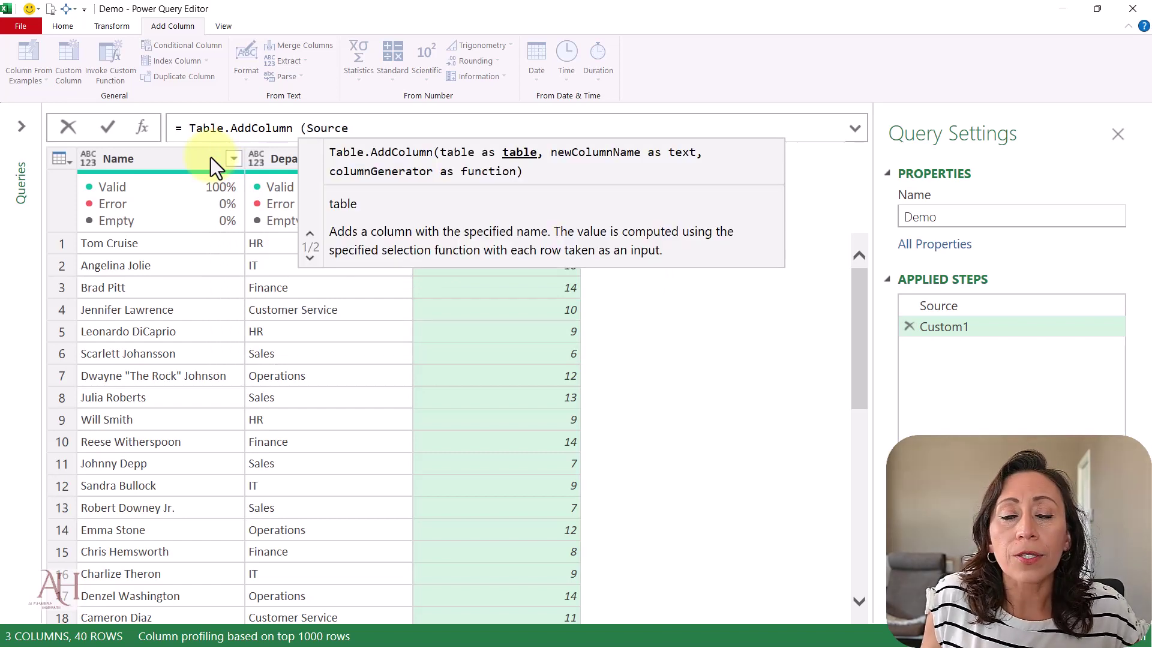
{"action": "key", "text": "End"}
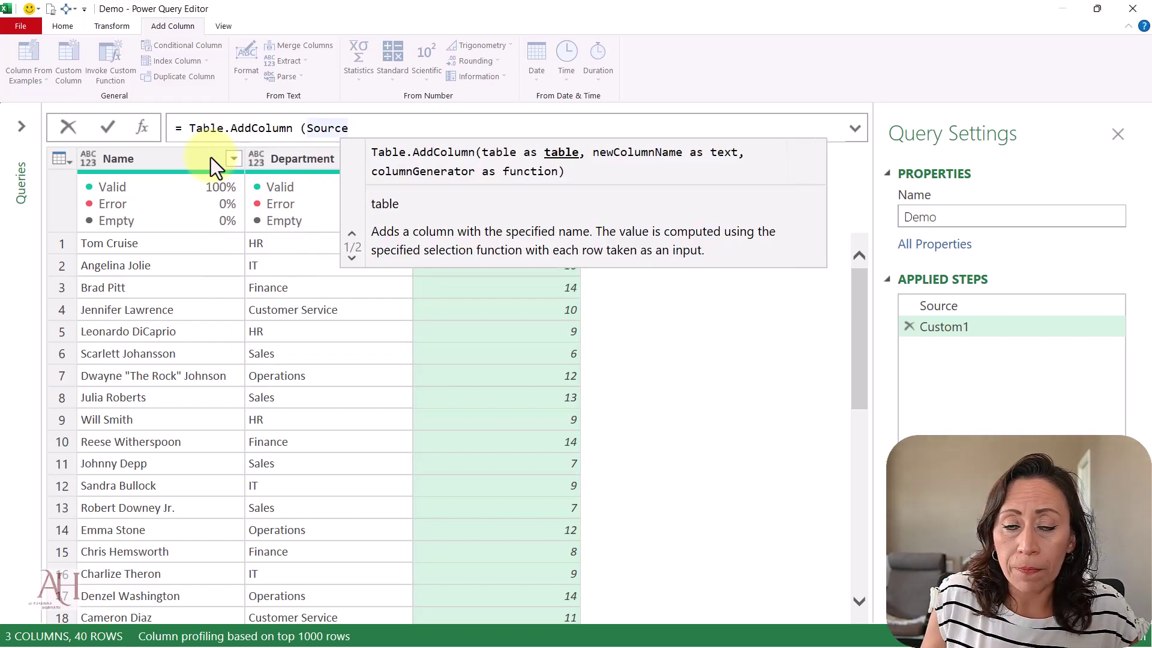
{"action": "type", "text": ", "}
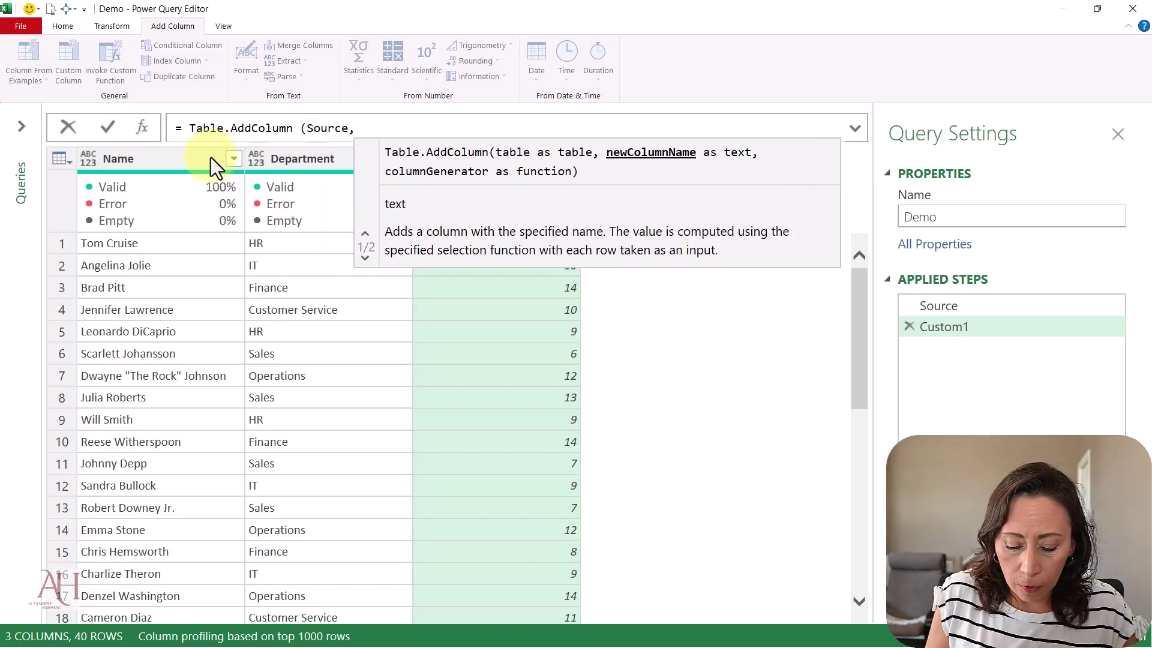
Step: Enter "Final" as the new column name in the Table.AddColumn formula
{"action": "type", "text": "\"\""}
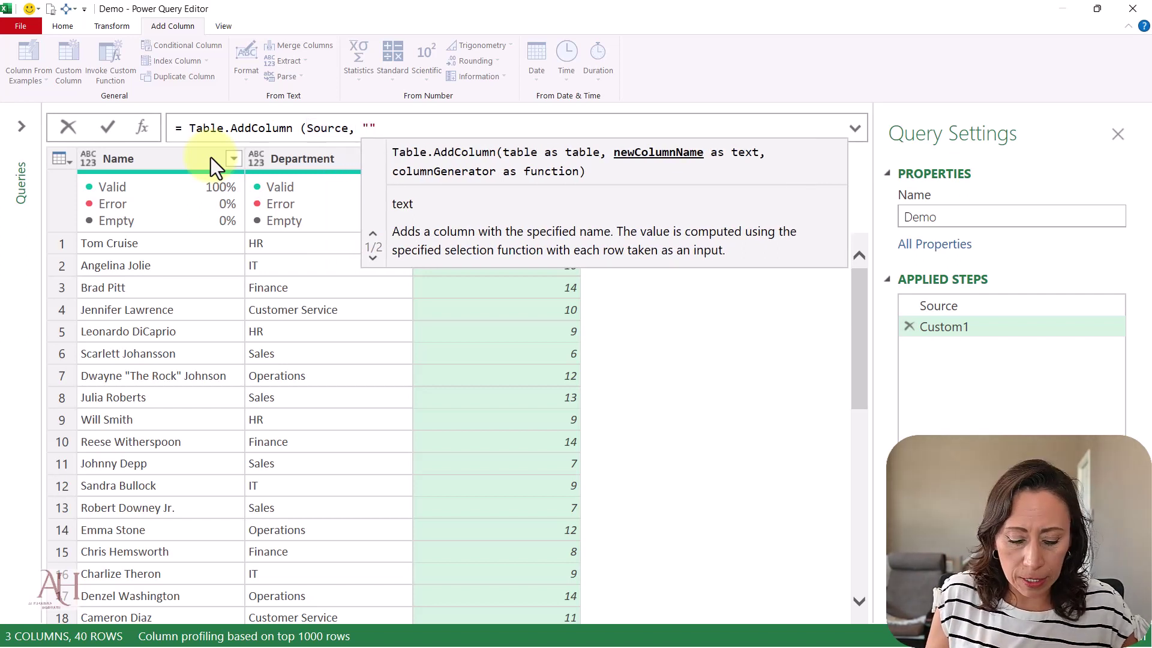
{"action": "type", "text": "Final"}
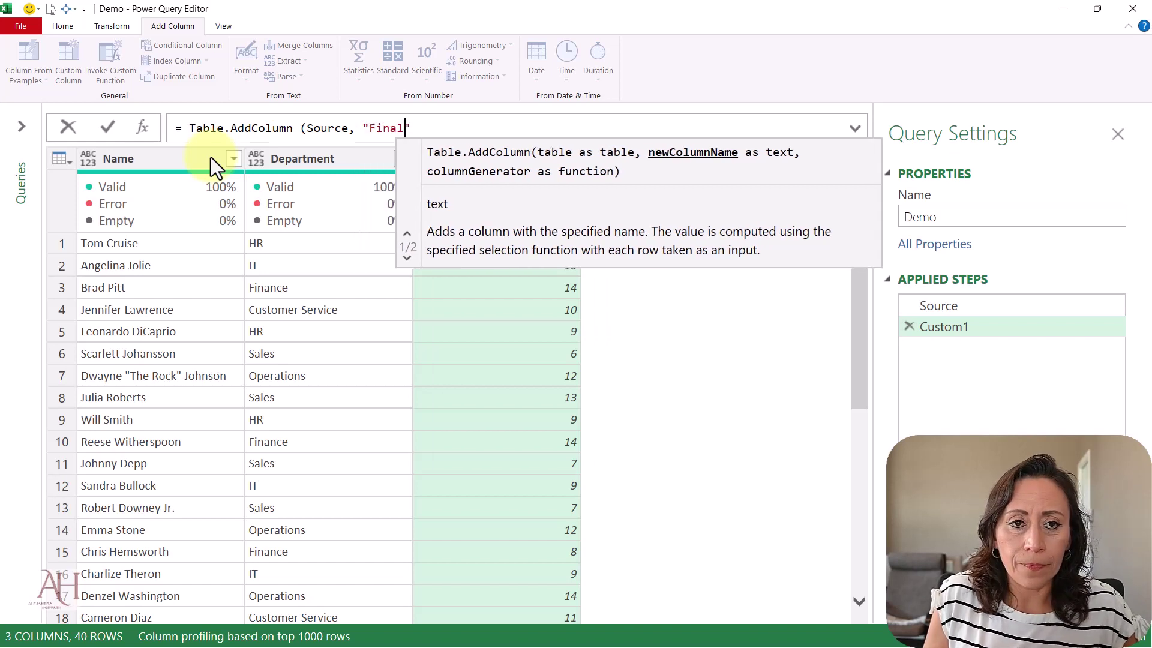
{"action": "type", "text": " Name"}
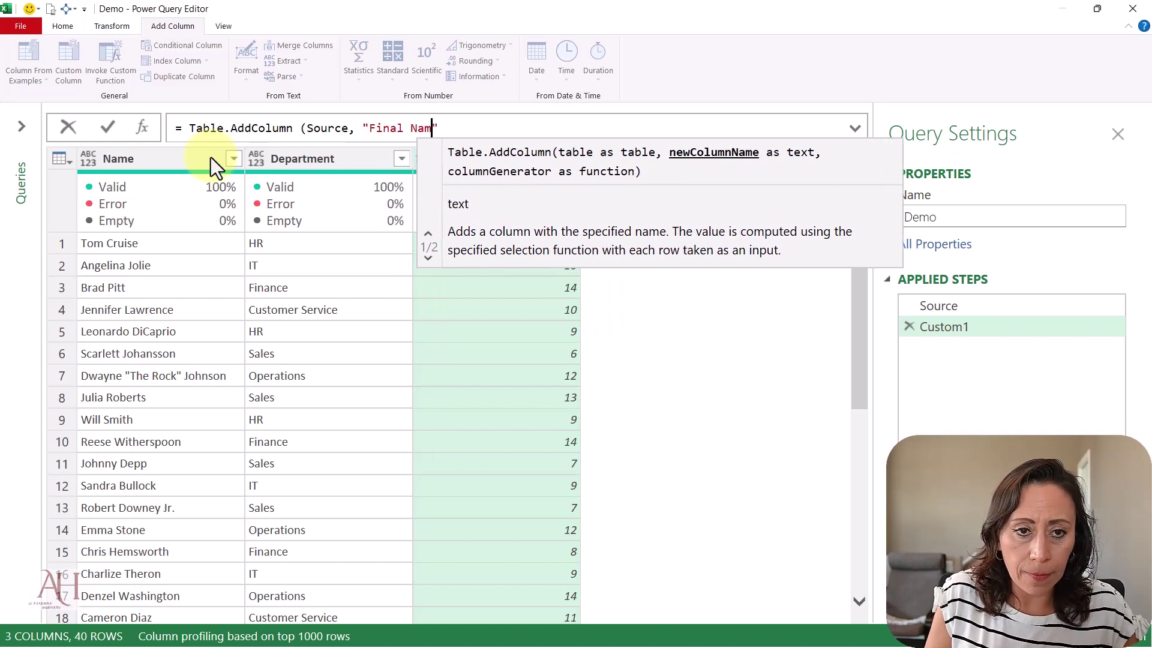
{"action": "key", "text": "BackSpace"}
{"action": "key", "text": "BackSpace"}
{"action": "key", "text": "BackSpace"}
{"action": "key", "text": "BackSpace"}
{"action": "key", "text": "BackSpace"}
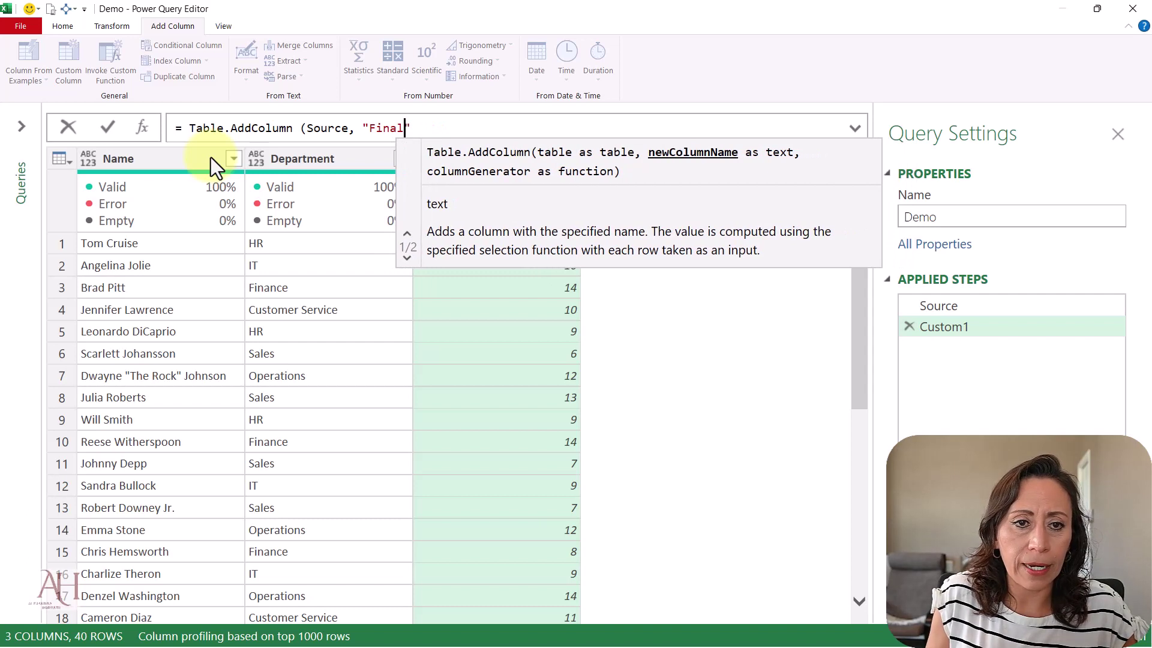
{"action": "type", "text": ","}
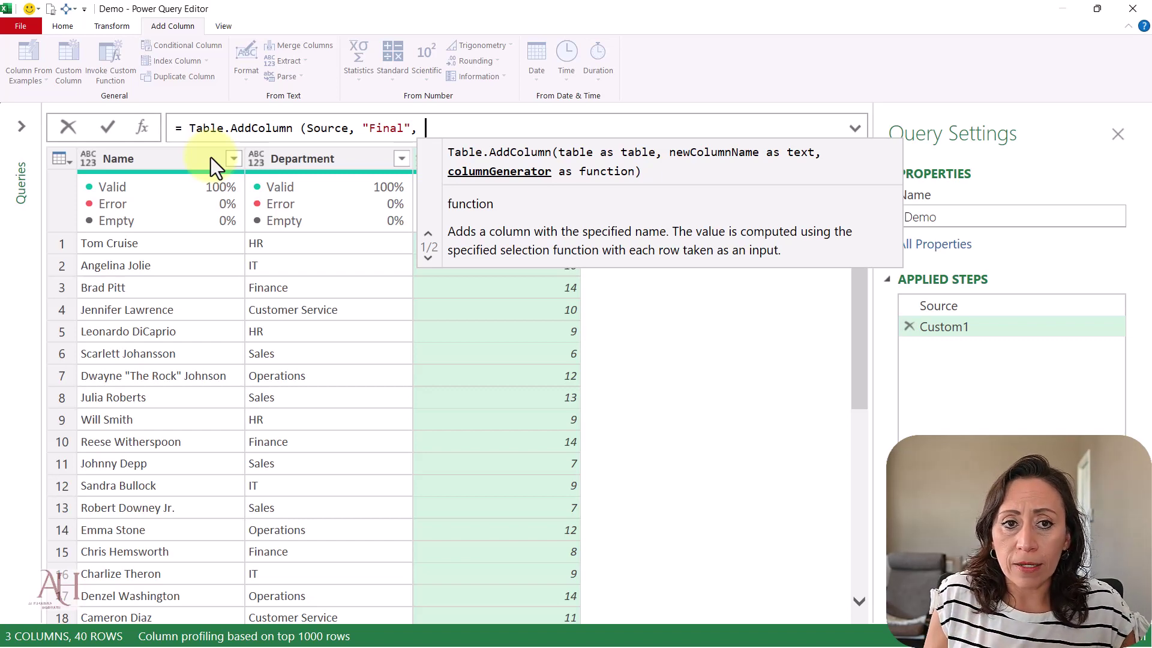
Step: Begin the column generator with each Text.Repeat, giving [Name] as the text to repeat
{"action": "type", "text": "each"}
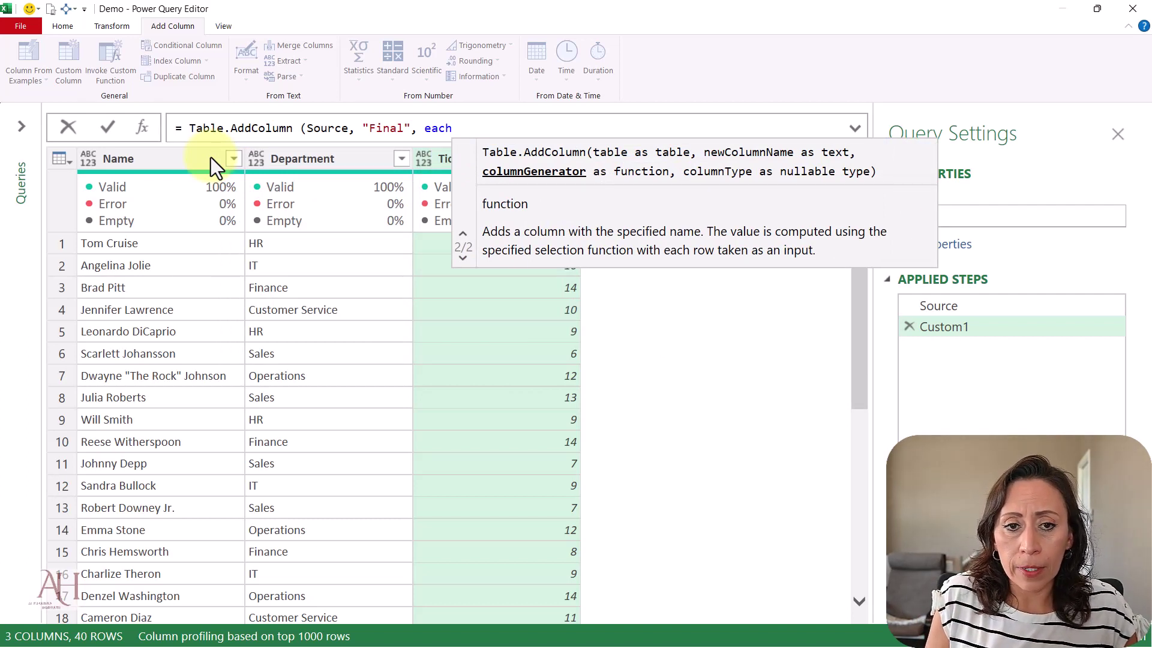
{"action": "type", "text": "te"}
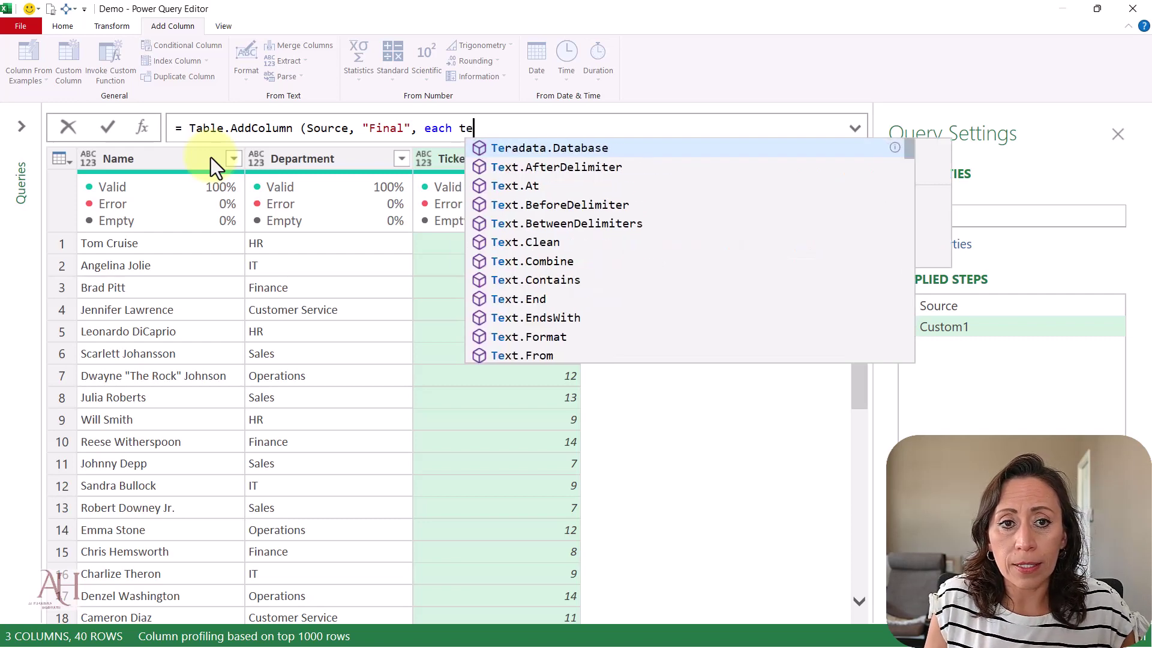
{"action": "type", "text": "xrep"}
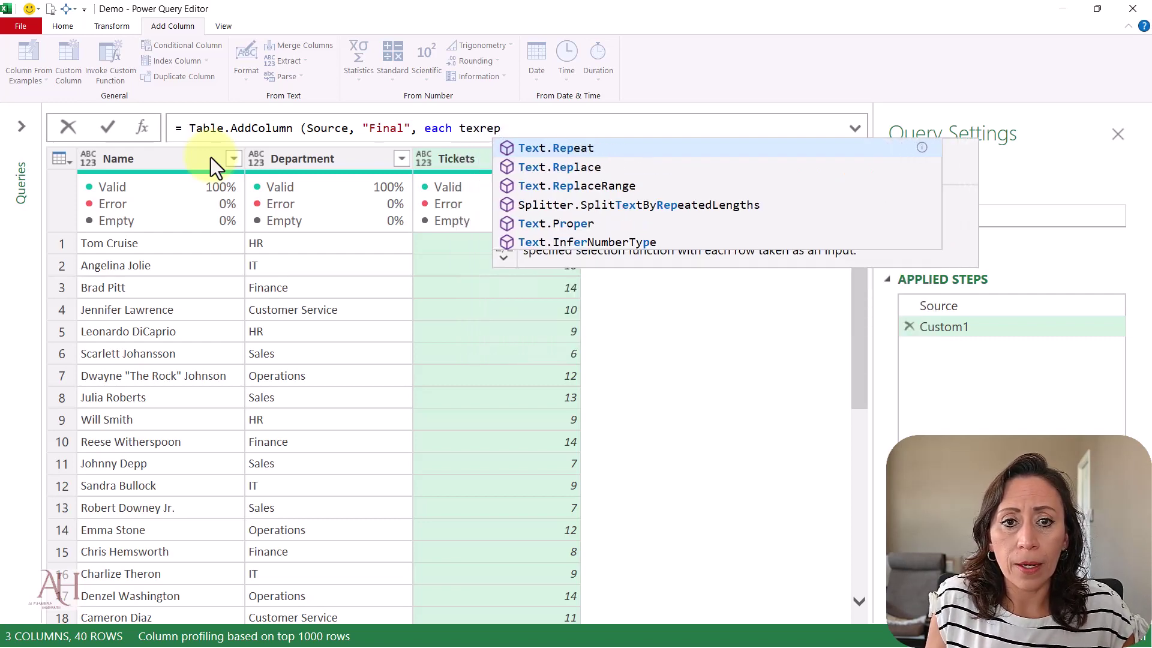
{"action": "key", "text": "Tab"}
{"action": "type", "text": "("}
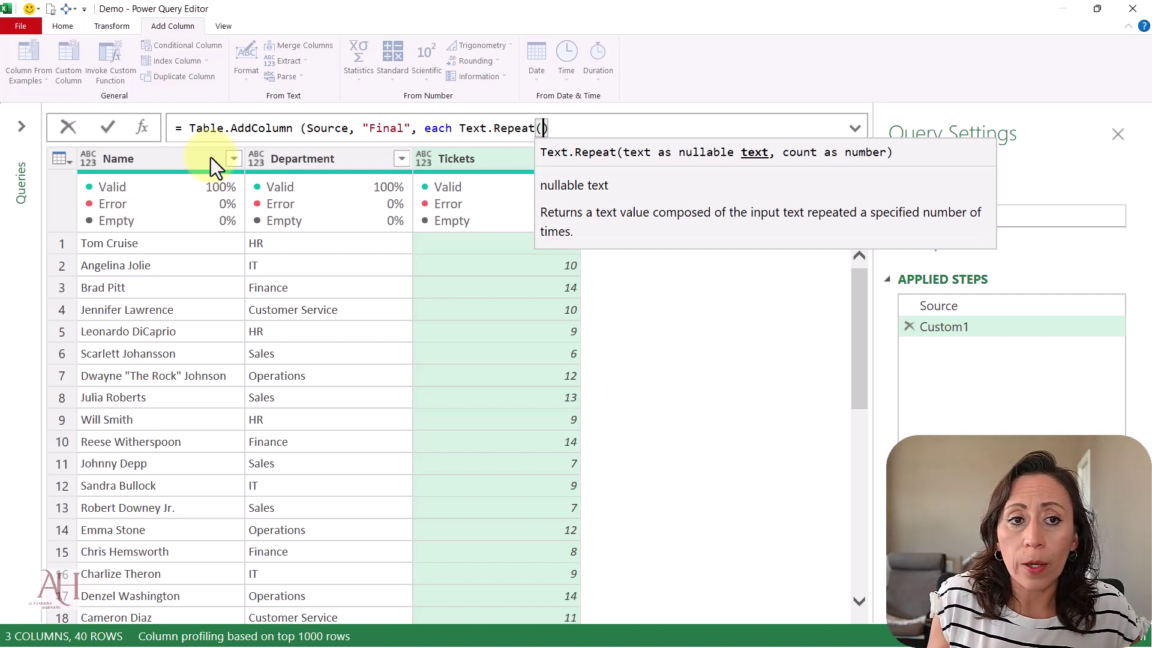
{"action": "type", "text": "["}
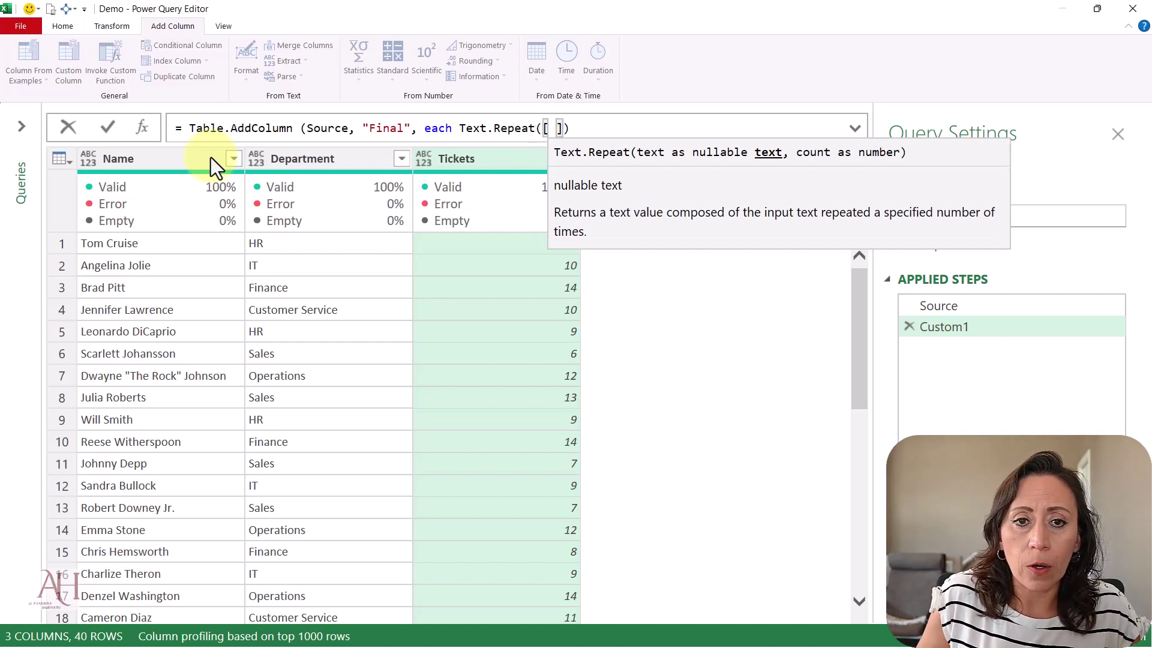
{"action": "key", "text": "Delete"}
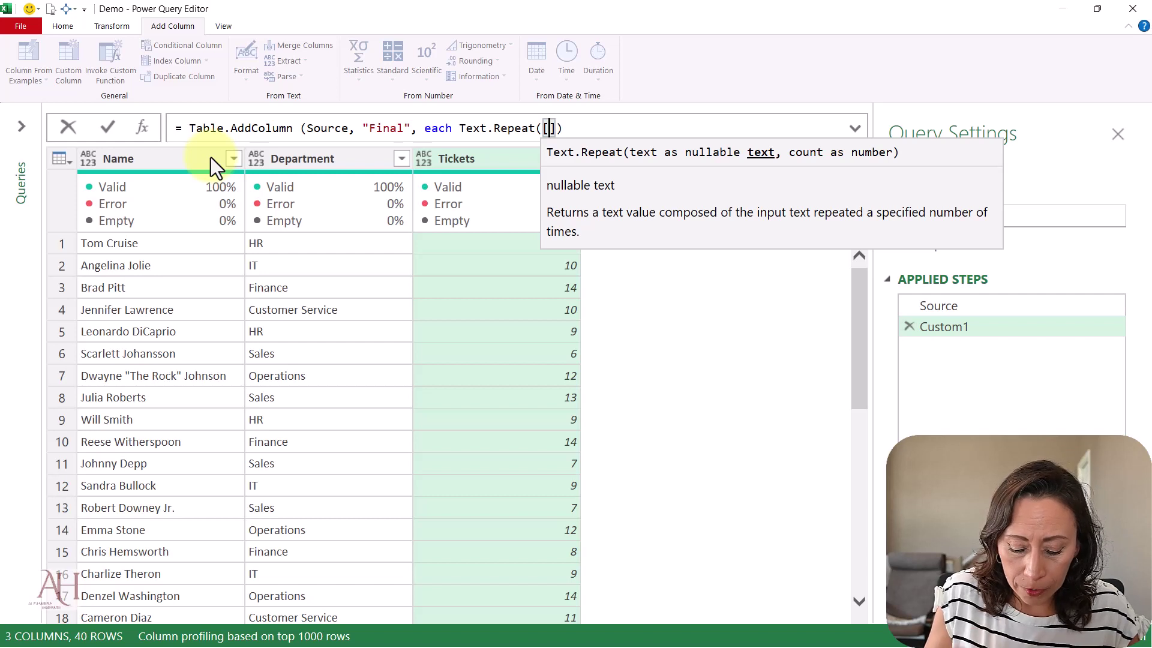
{"action": "type", "text": "Name]"}
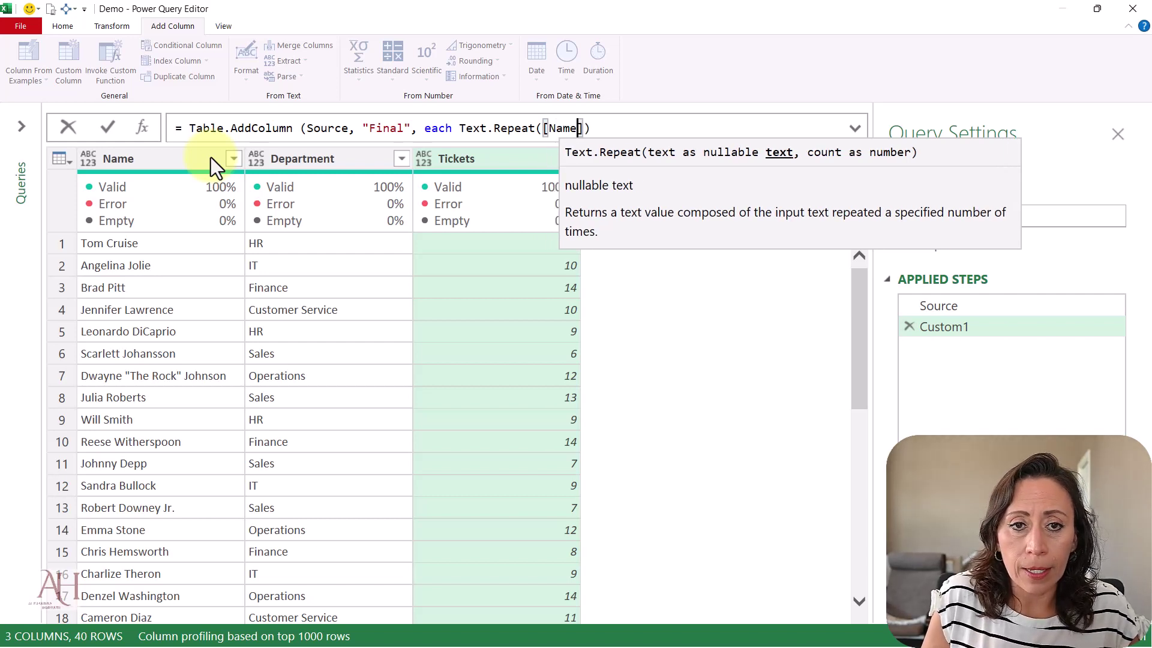
{"action": "type", "text": ","}
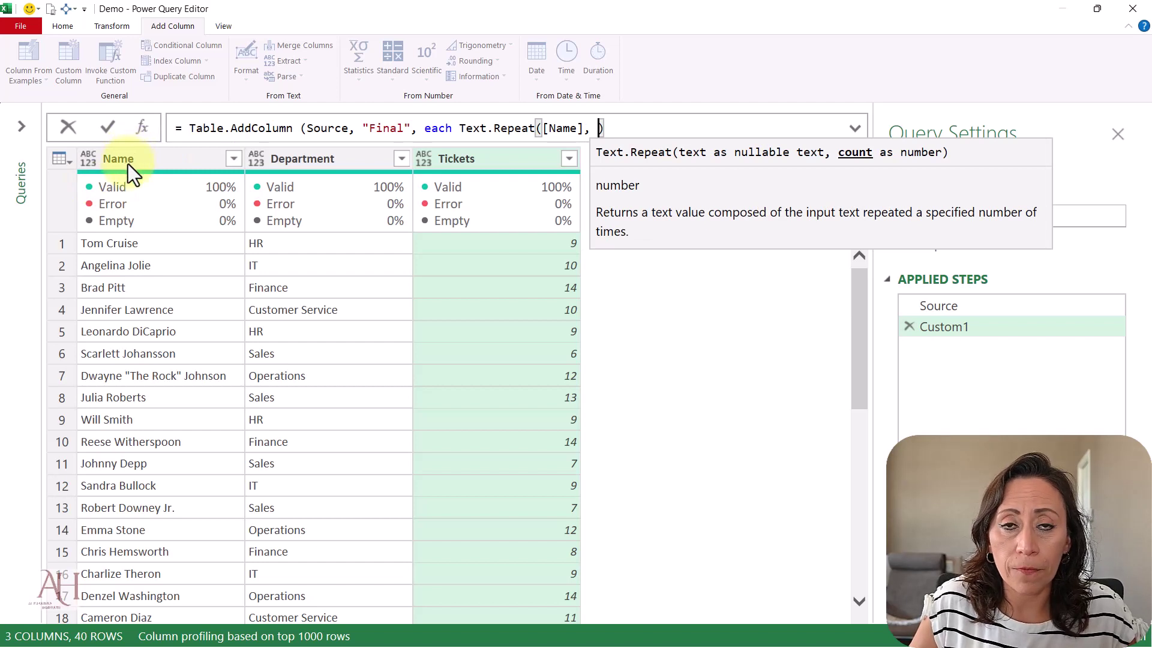
Step: Use [Tickets] as the Text.Repeat count, close the formula's parentheses and commit it
{"action": "key", "text": "Left"}
{"action": "key", "text": "Left"}
{"action": "key", "text": "Left"}
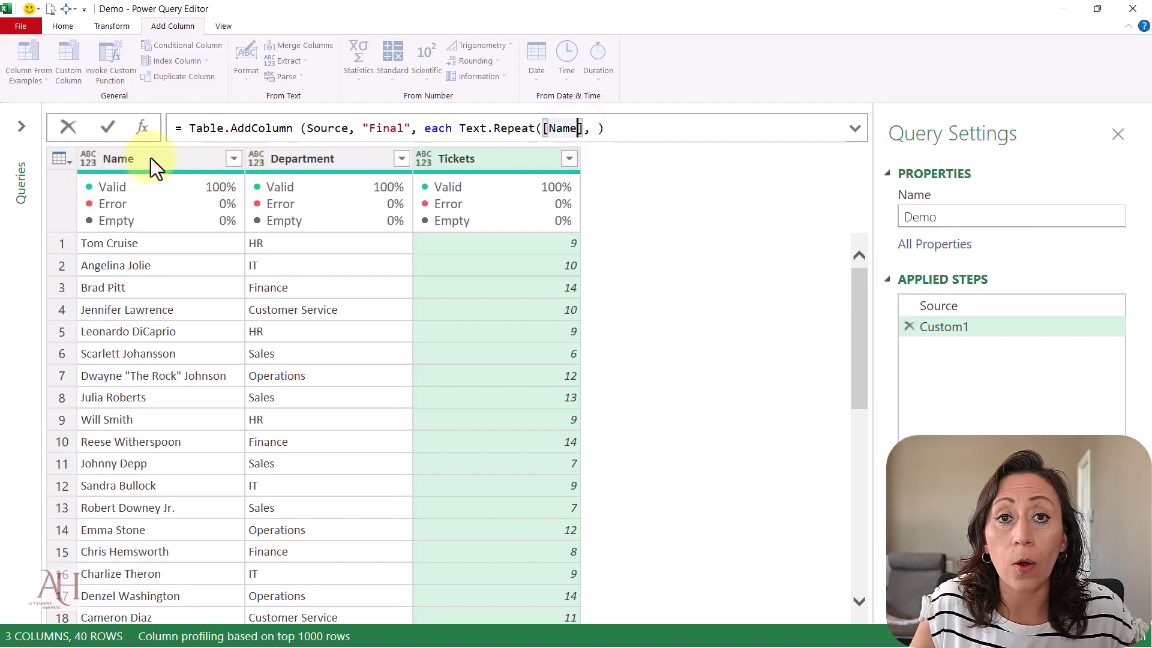
{"action": "left_click", "coordinate": [593, 128]}
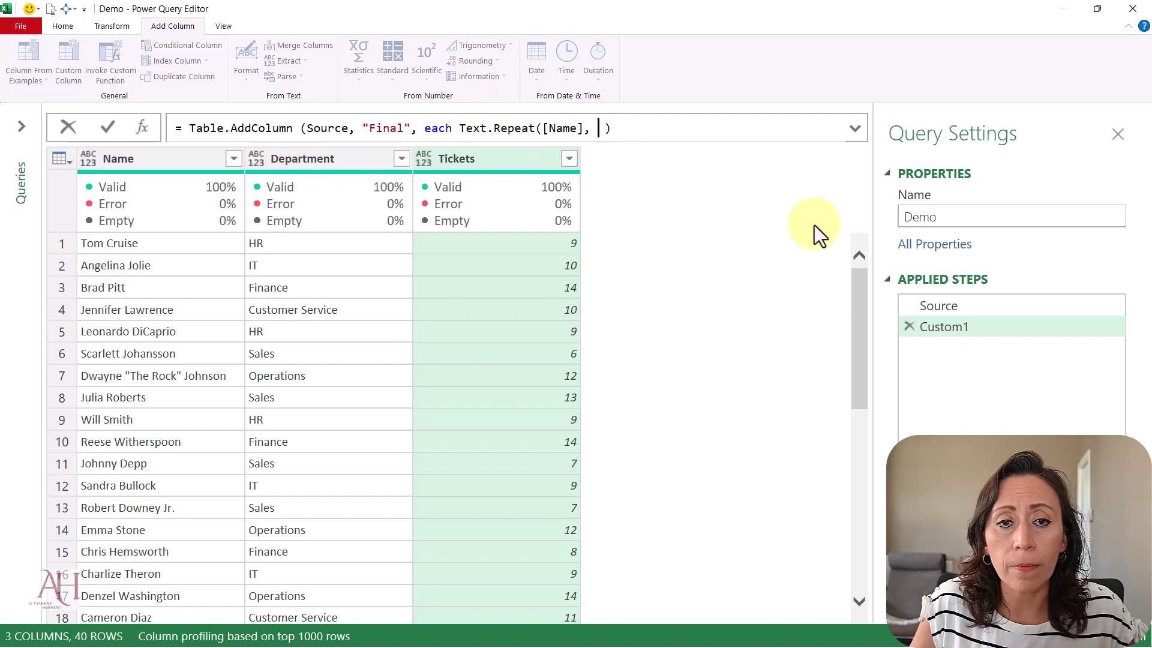
{"action": "mouse_move", "coordinate": [515, 136]}
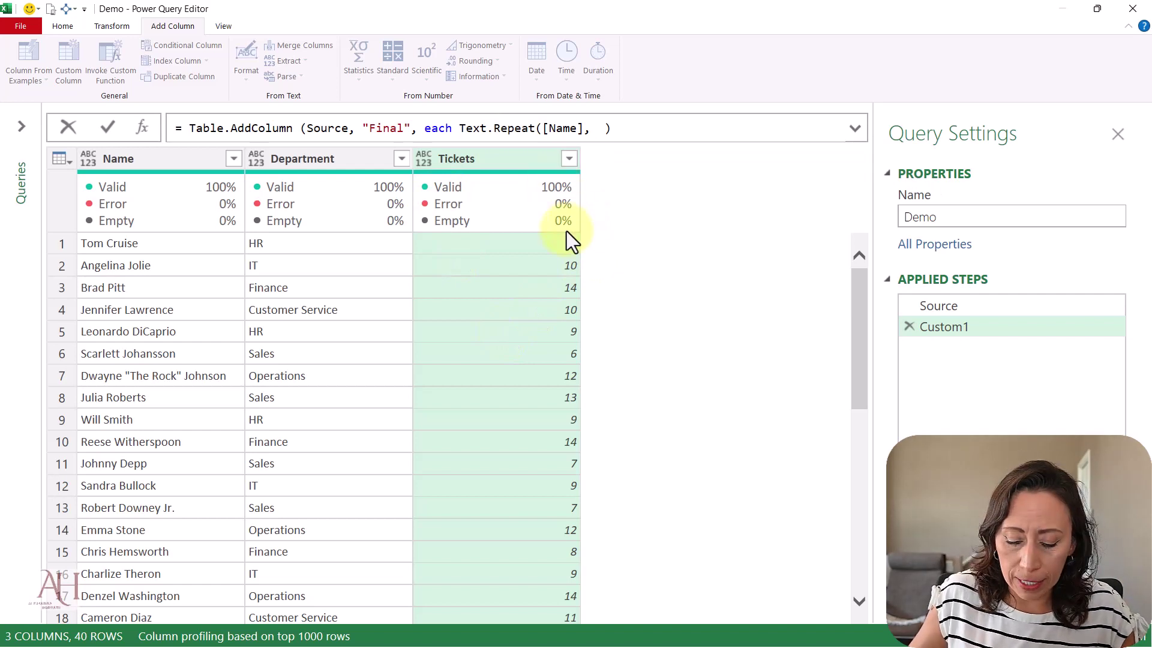
{"action": "type", "text": "[Ti"}
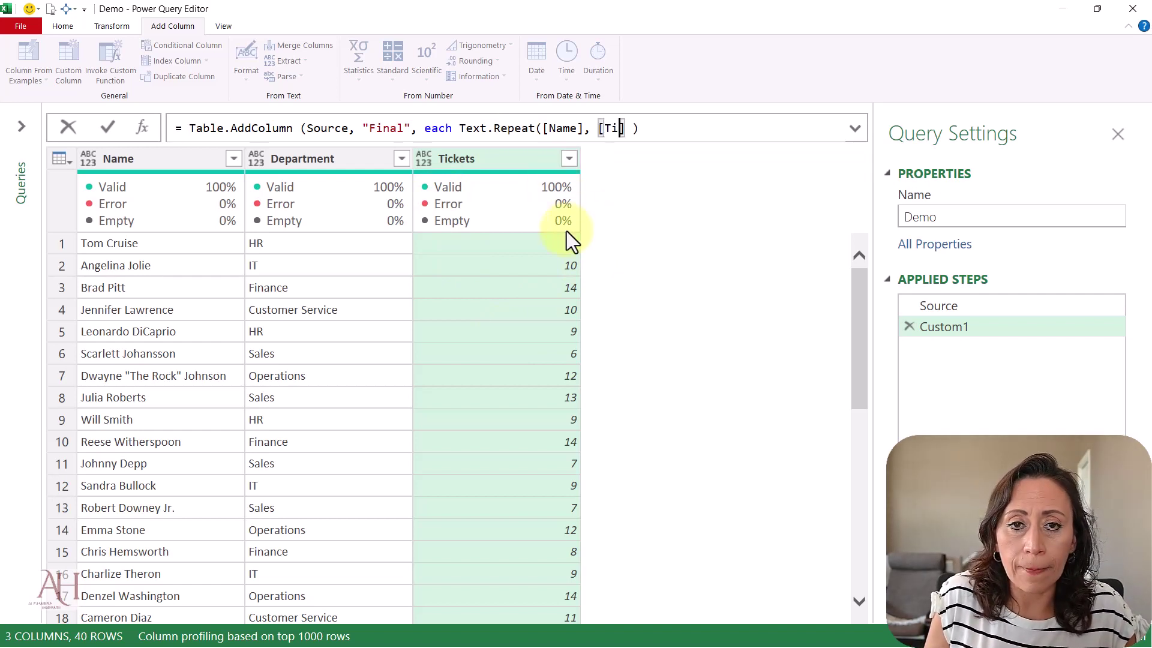
{"action": "type", "text": "ckets"}
{"action": "key", "text": "Right"}
{"action": "key", "text": "Right"}
{"action": "key", "text": "Right"}
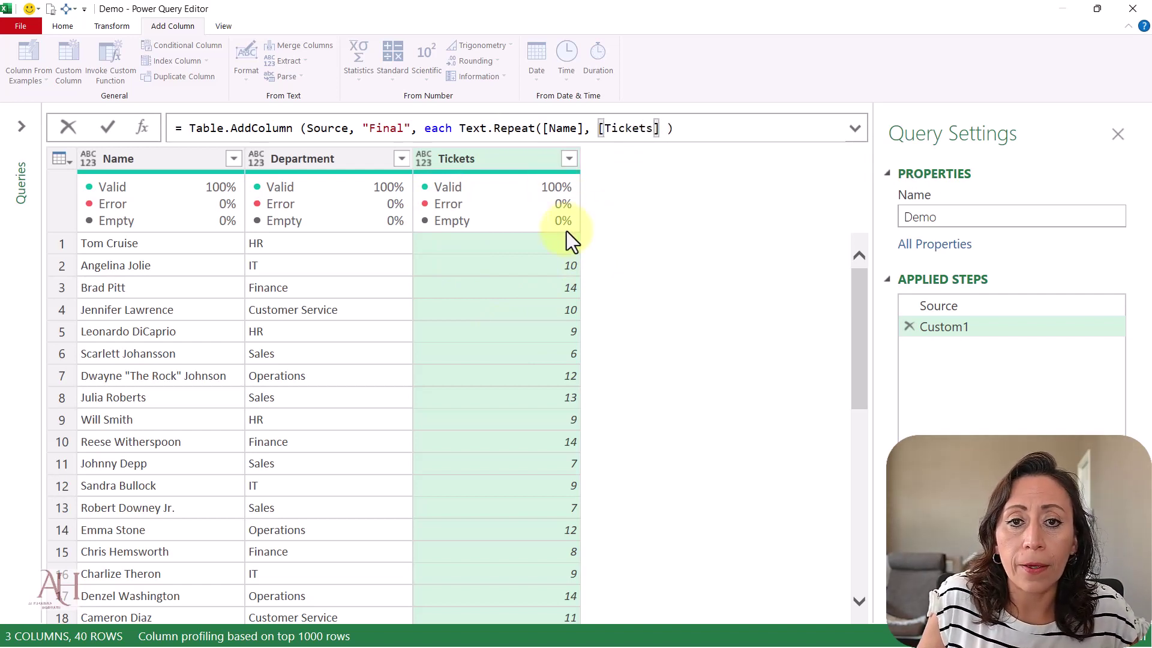
{"action": "type", "text": ")"}
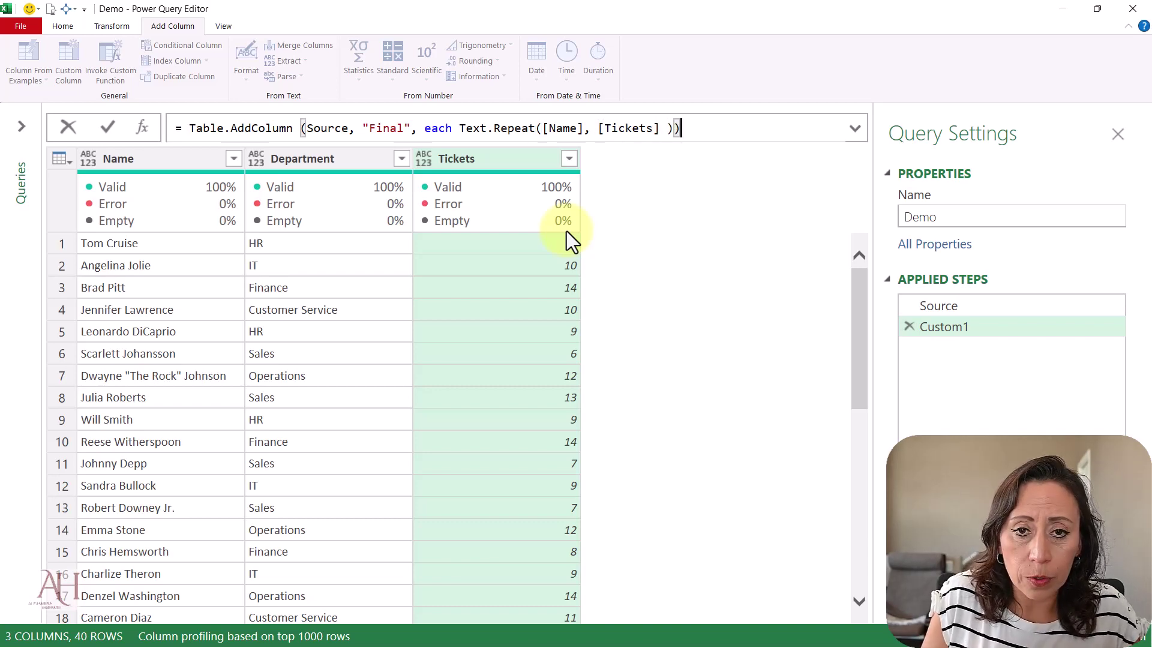
{"action": "key", "text": "Return"}
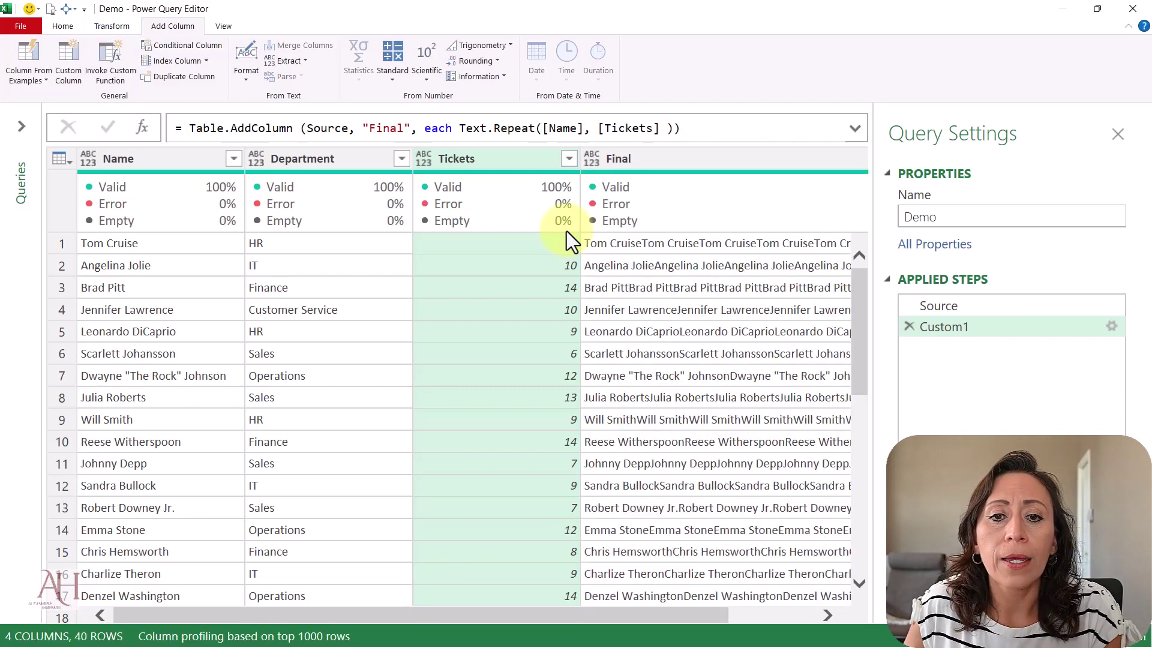
Step: Preview the first row's Final value, then append & "|" to [Name] inside Text.Repeat as a delimiter and commit the formula
{"action": "left_click", "coordinate": [678, 243]}
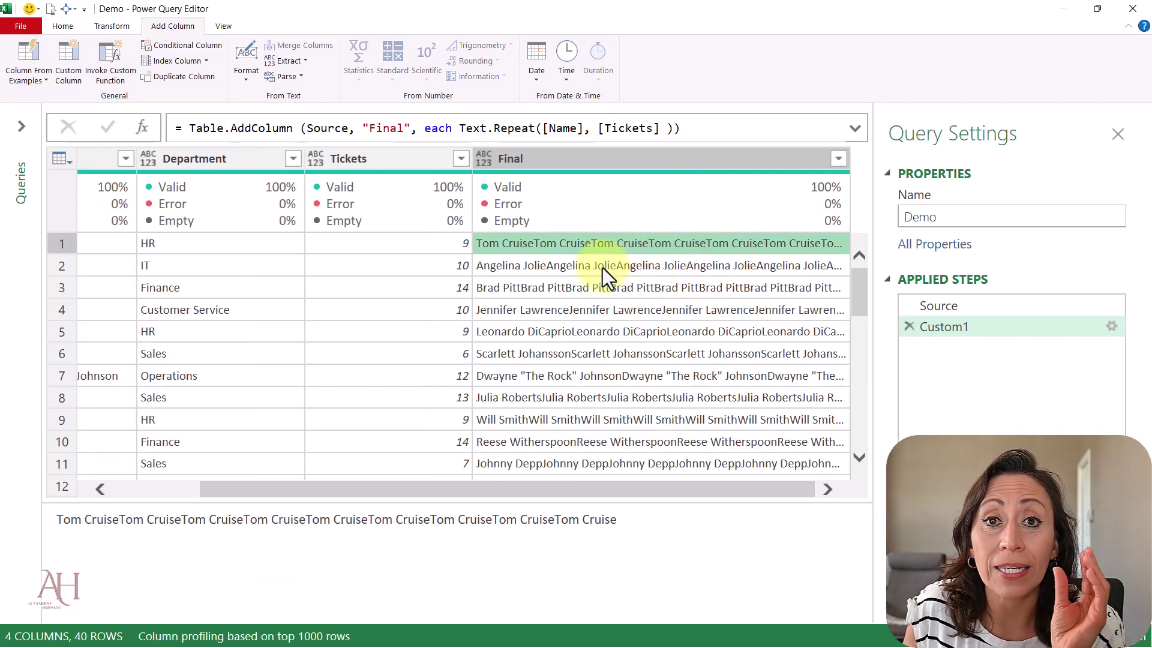
{"action": "left_click", "coordinate": [581, 131]}
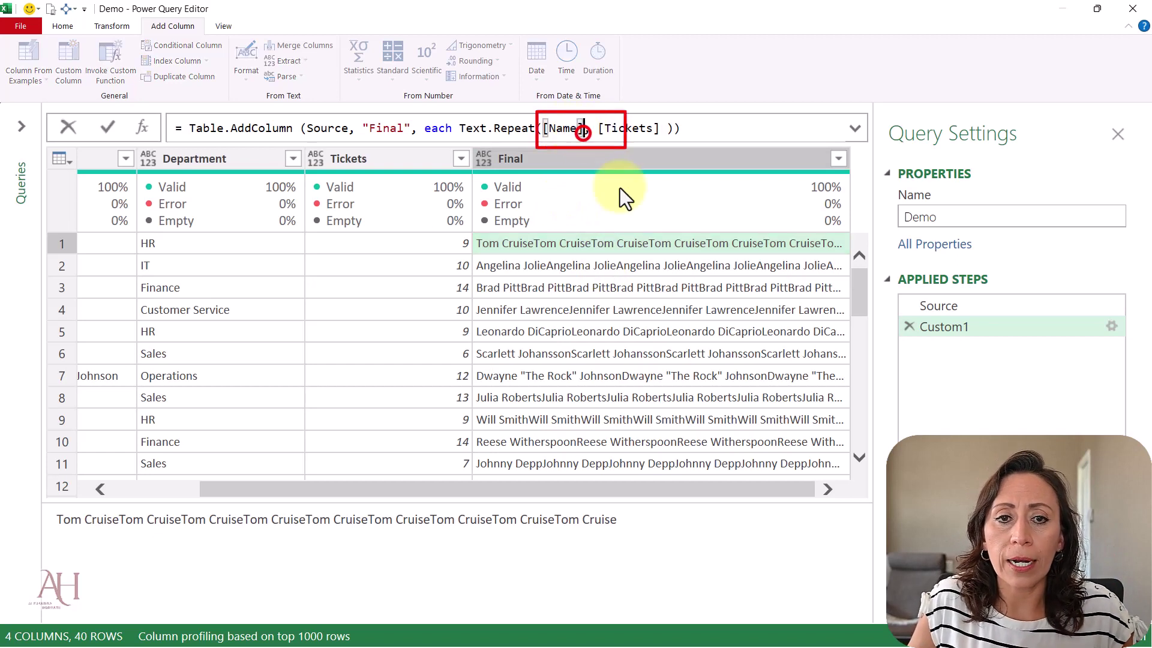
{"action": "key", "text": "Left"}
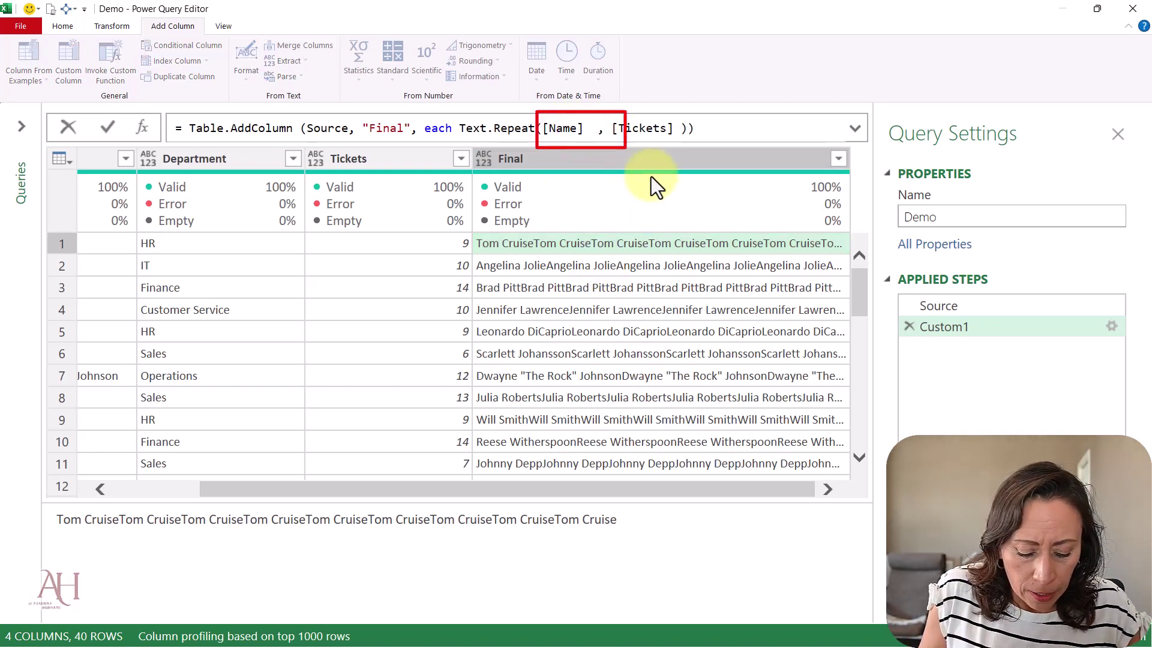
{"action": "type", "text": "& \"\""}
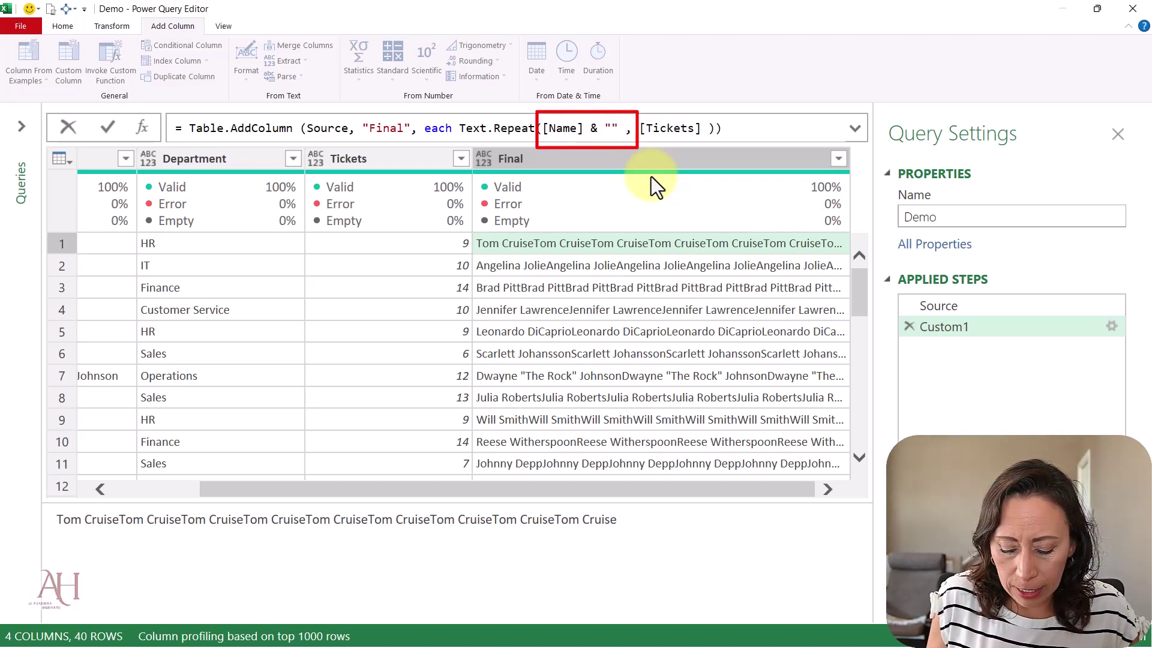
{"action": "type", "text": "|"}
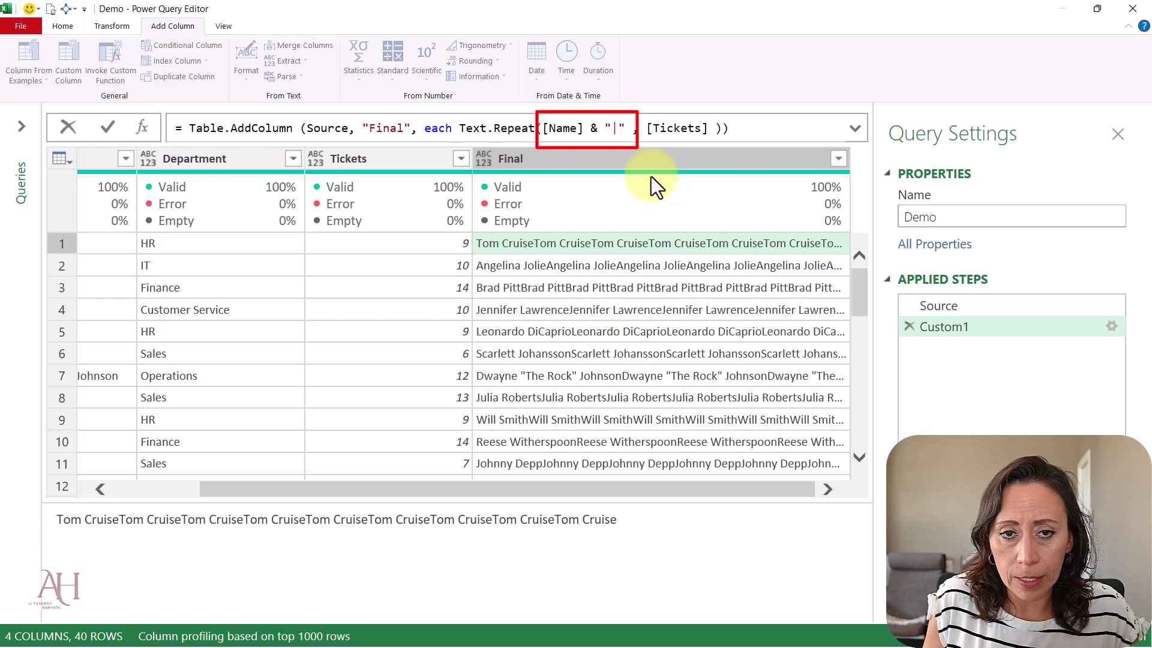
{"action": "key", "text": "Return"}
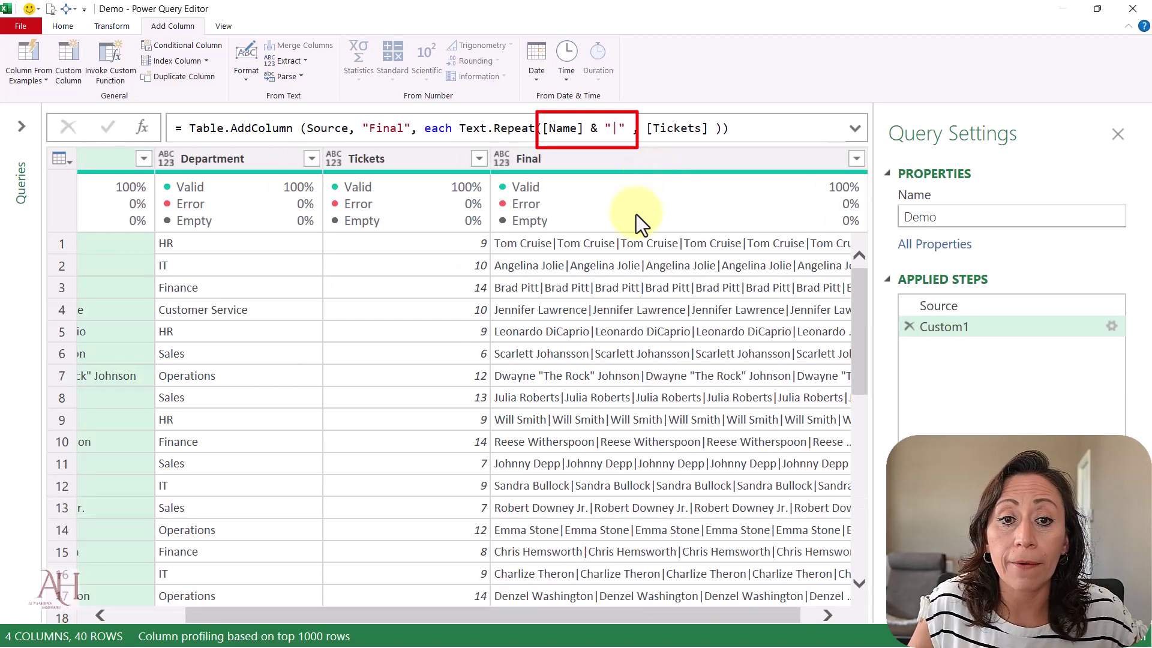
Step: Preview the first row's Final value and highlight the trailing "|" delimiter at the end of its text
{"action": "left_click", "coordinate": [619, 239]}
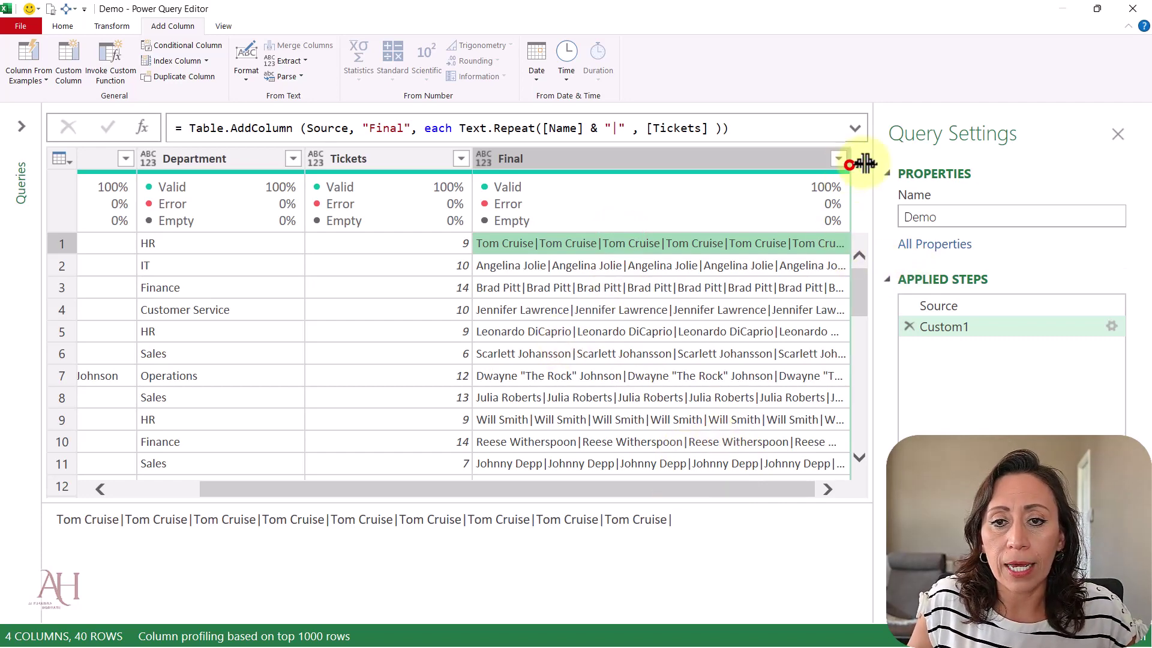
{"action": "left_click", "coordinate": [774, 161]}
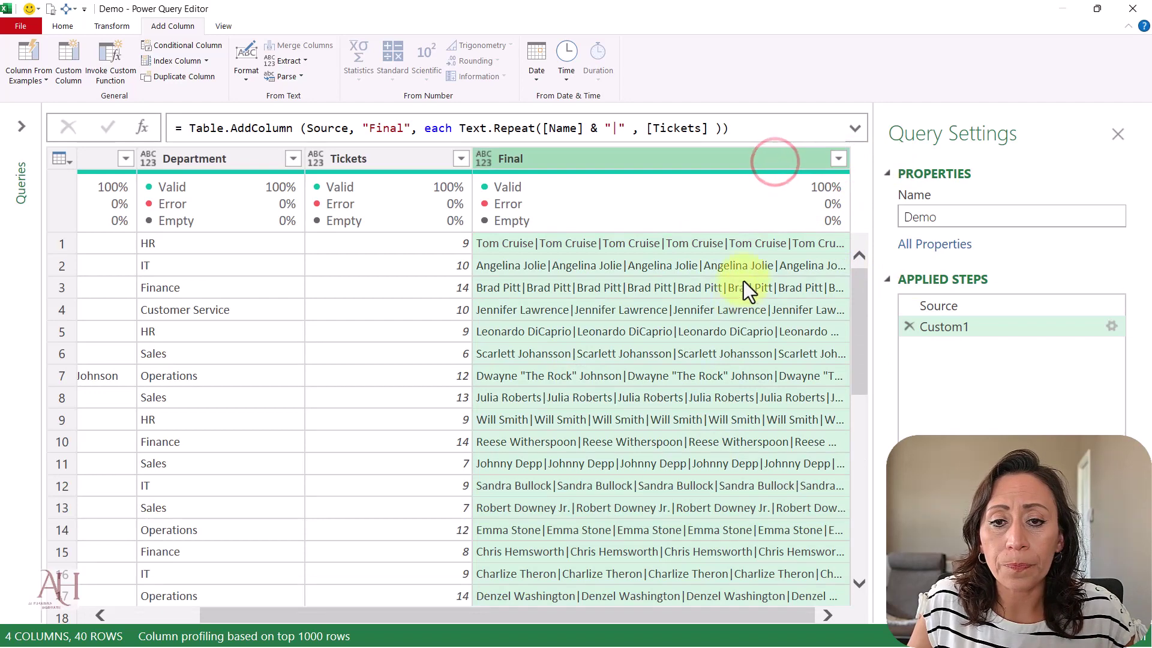
{"action": "left_click", "coordinate": [752, 245]}
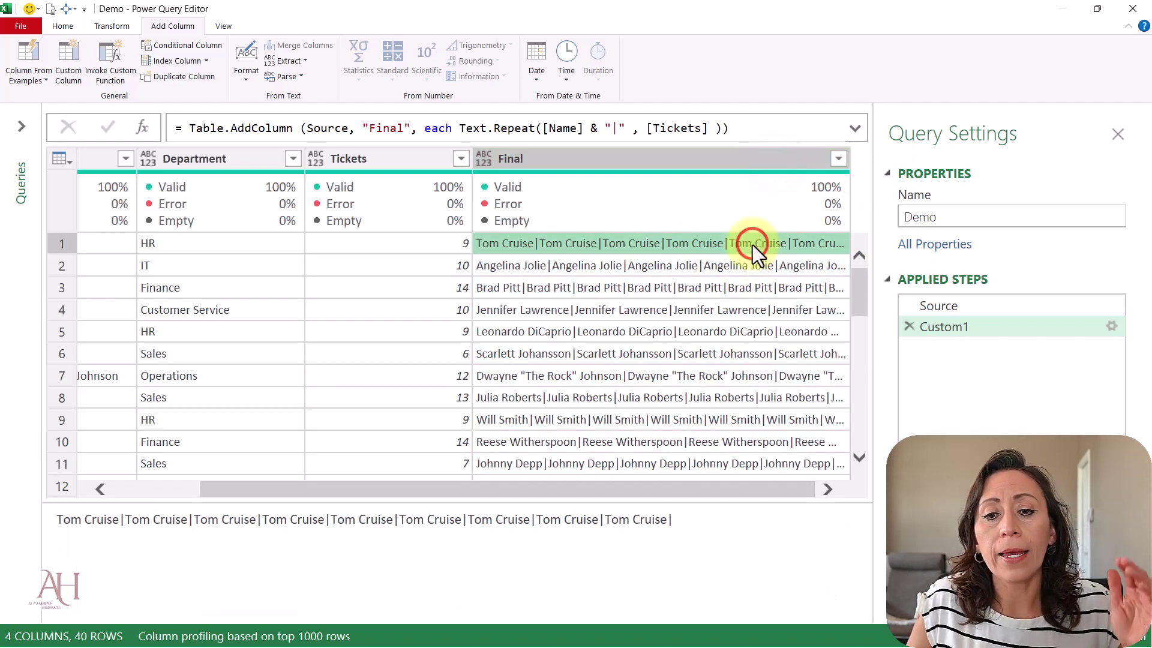
{"action": "left_click", "coordinate": [692, 517]}
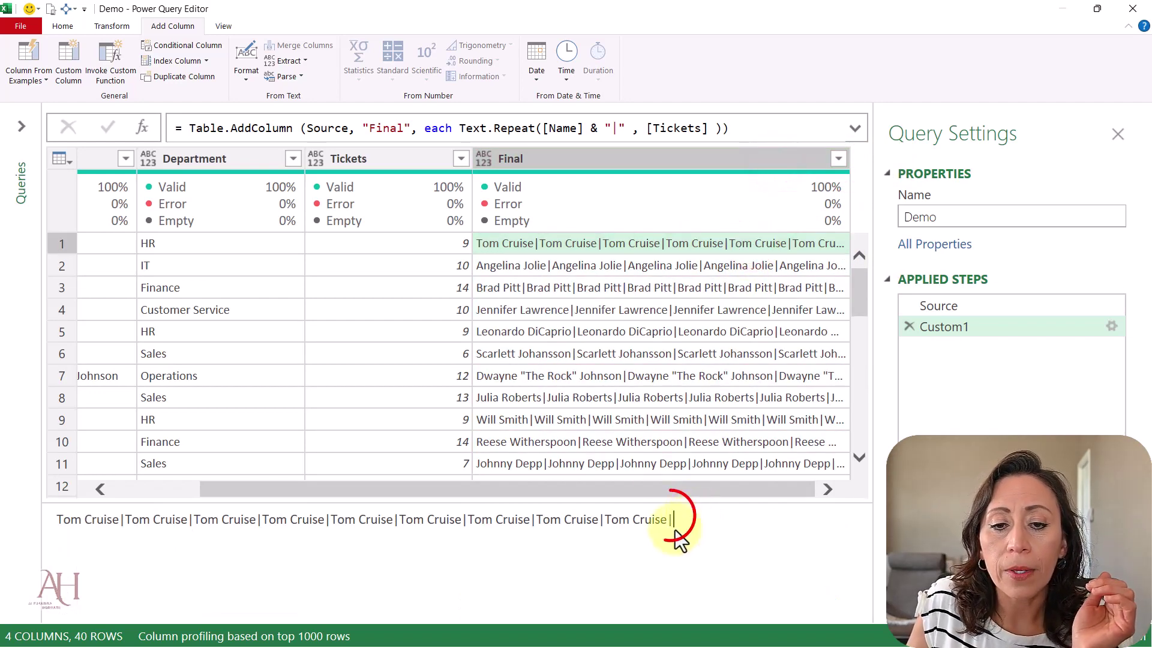
{"action": "left_click_drag", "start_coordinate": [673, 527], "coordinate": [668, 529]}
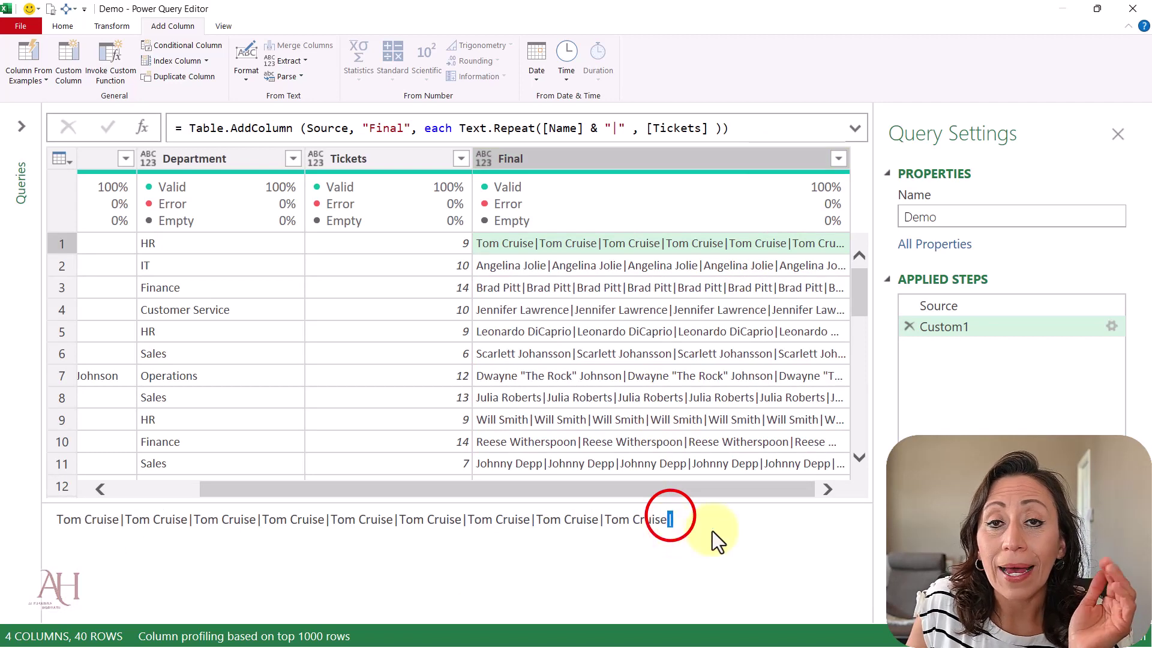
{"action": "left_click", "coordinate": [735, 511]}
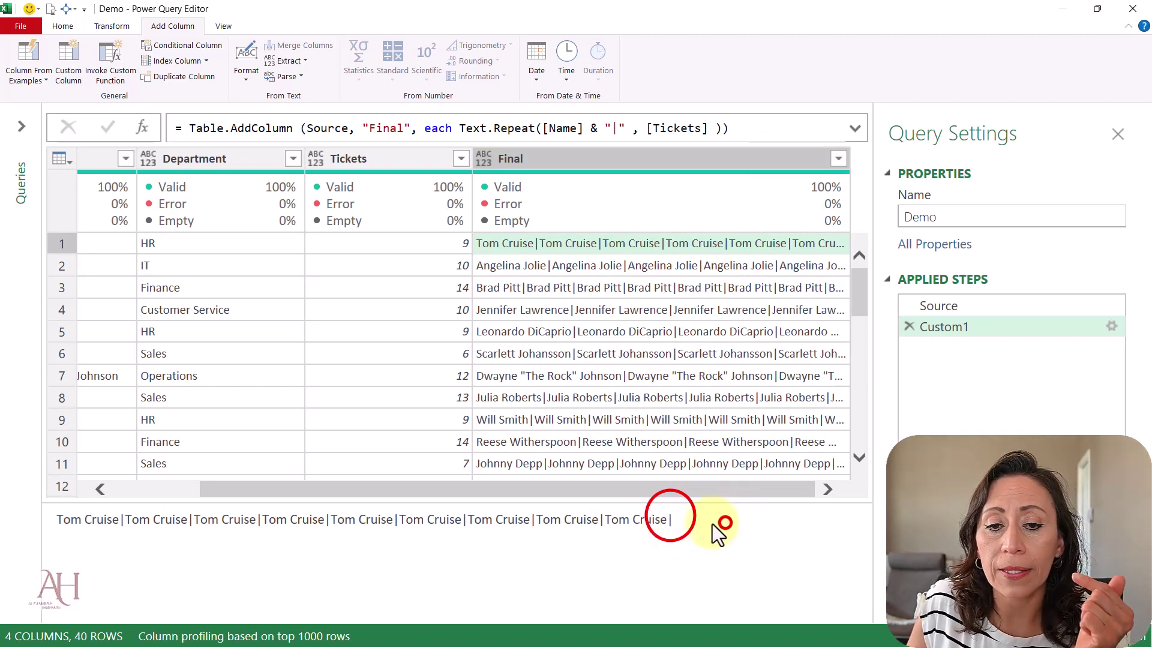
{"action": "key", "text": "shift+Left"}
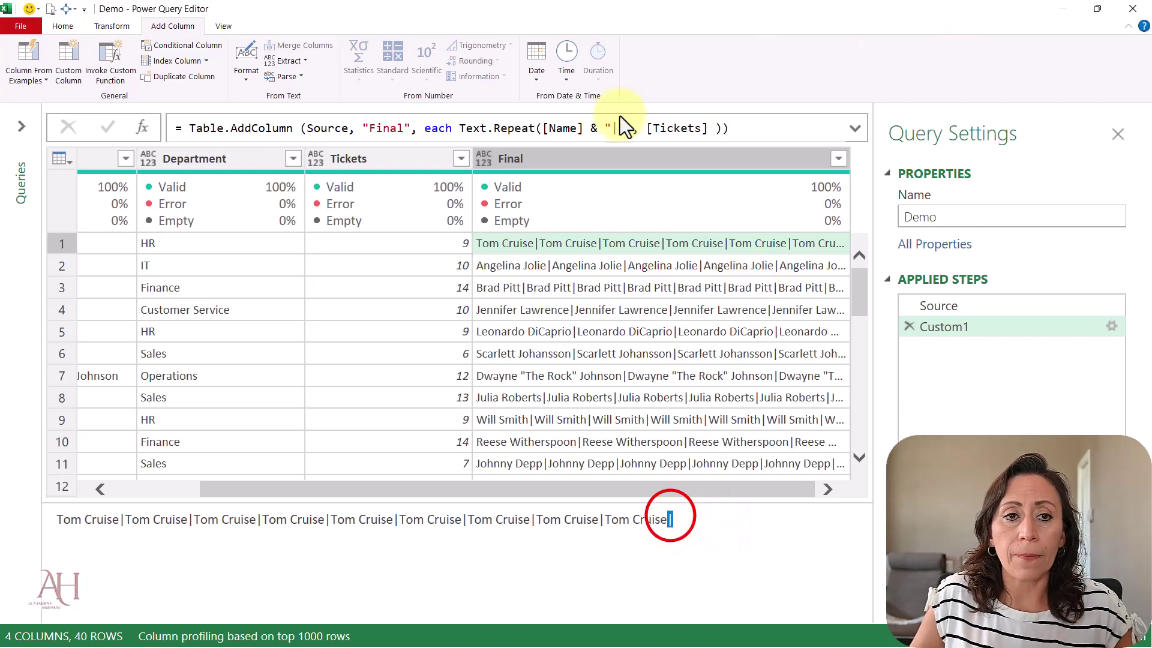
Step: Expand the formula bar and open a let block on its own line between each and Text.Repeat
{"action": "left_click", "coordinate": [855, 129]}
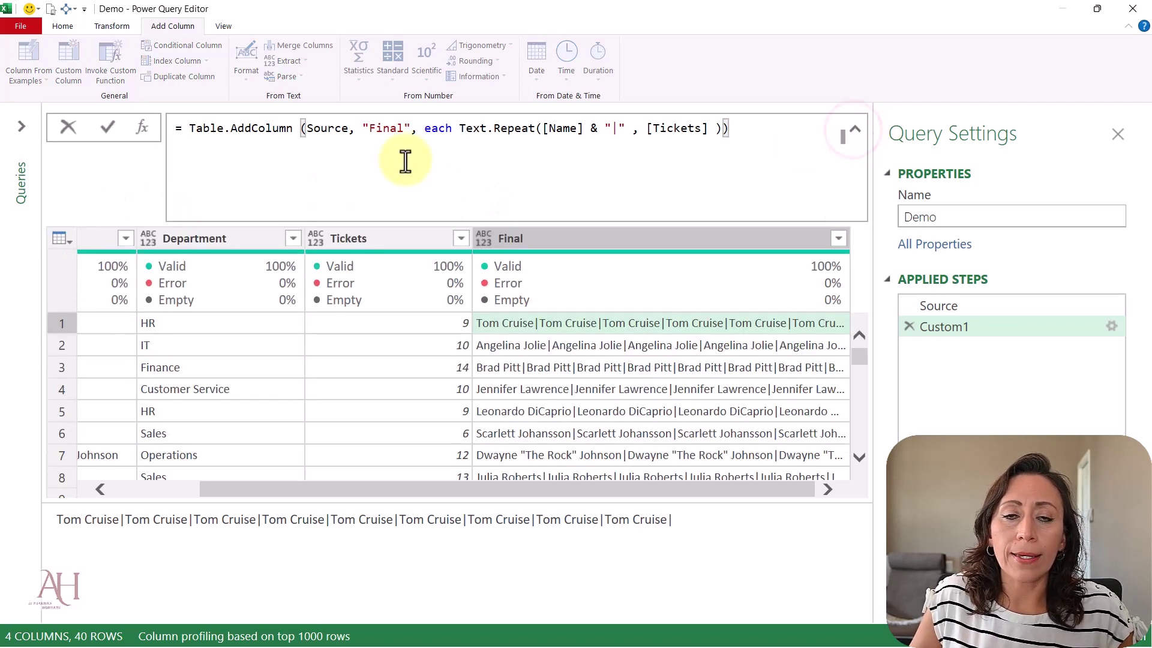
{"action": "double_click", "coordinate": [453, 129]}
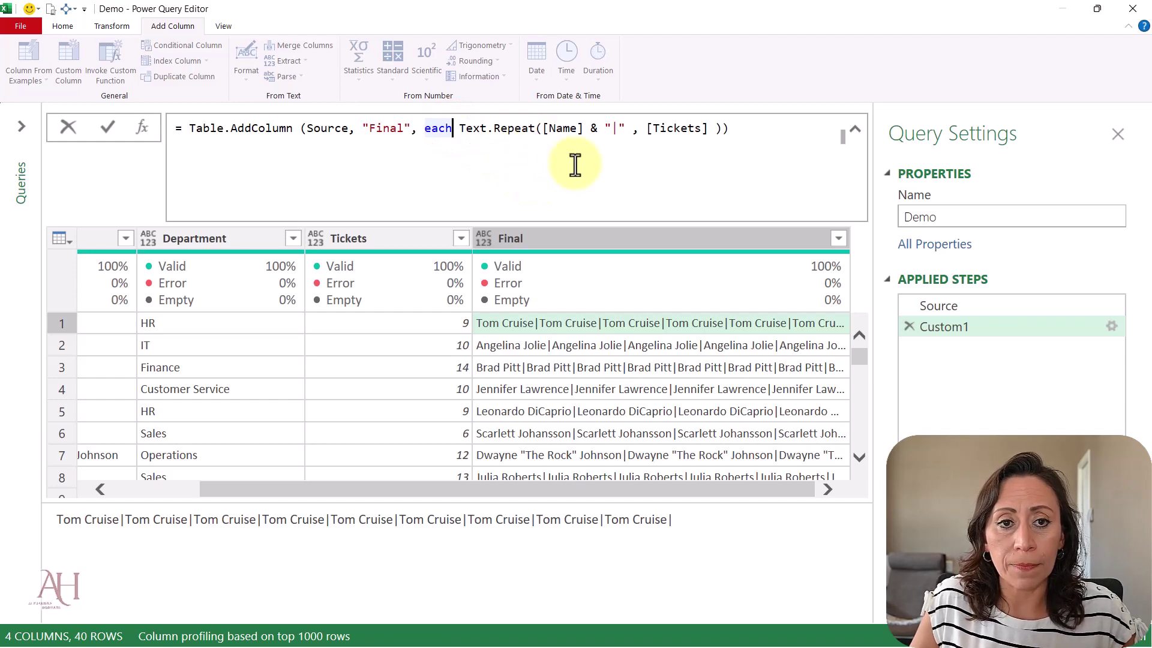
{"action": "key", "text": "Right"}
{"action": "key", "text": "shift+Return"}
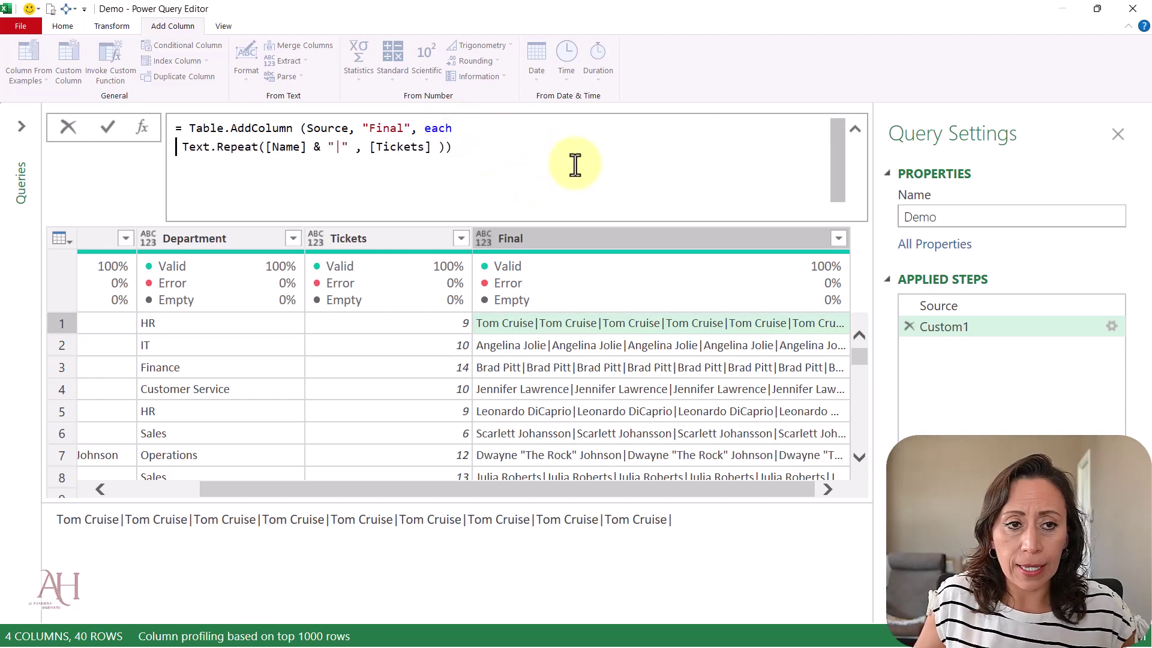
{"action": "type", "text": "let"}
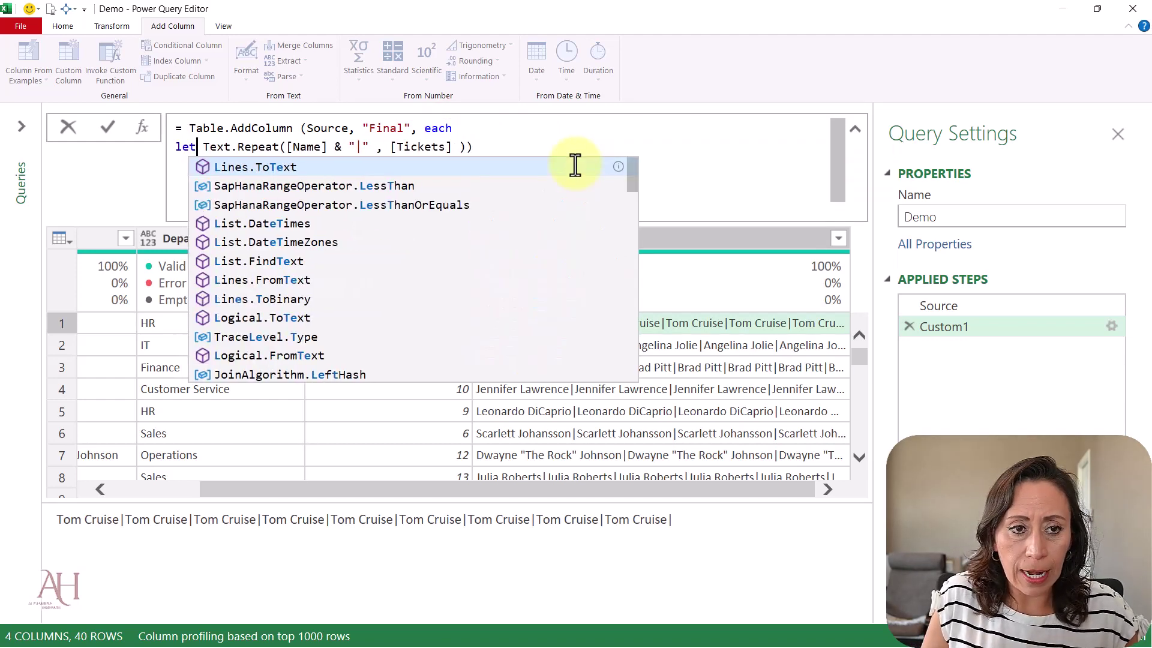
{"action": "key", "text": "shift+Return"}
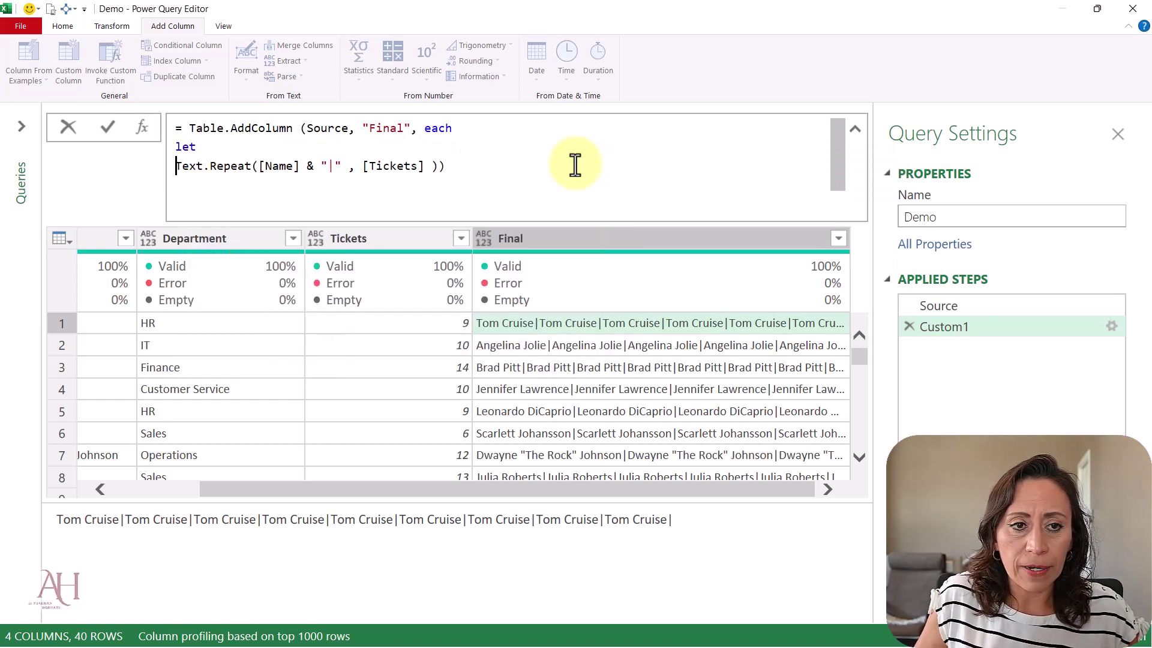
Step: Assign the Text.Repeat expression to variable a, ending it with a comma before the outer closing parenthesis, which goes on its own line
{"action": "type", "text": "a ="}
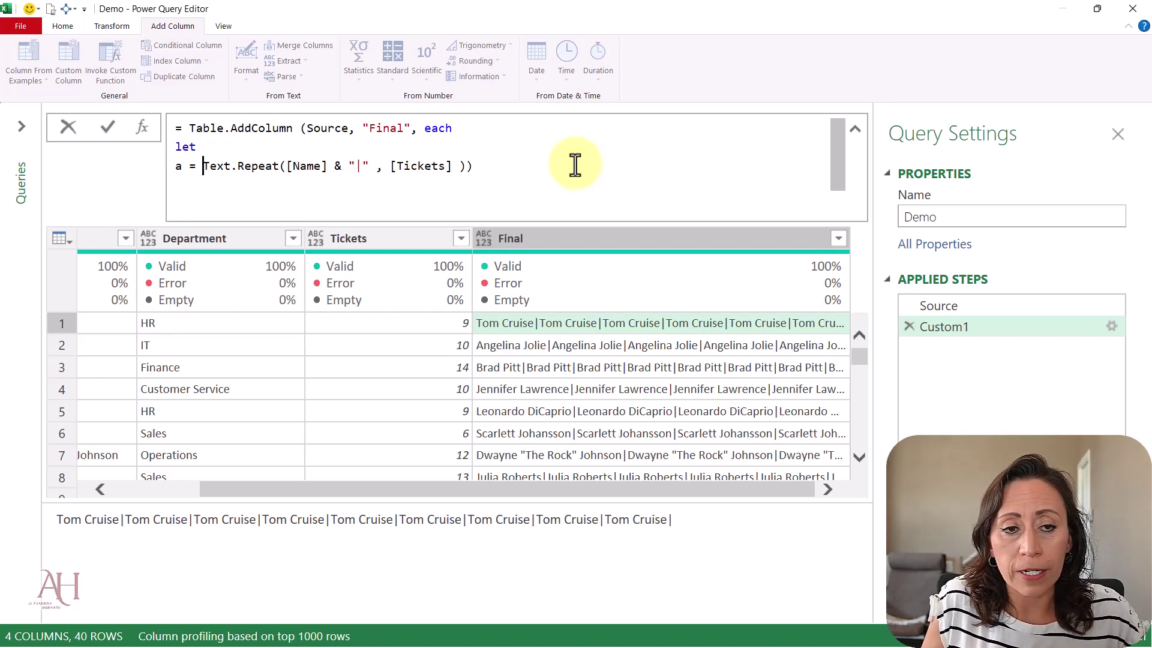
{"action": "key", "text": "End"}
{"action": "key", "text": "Left"}
{"action": "key", "text": "Left"}
{"action": "key", "text": "Right"}
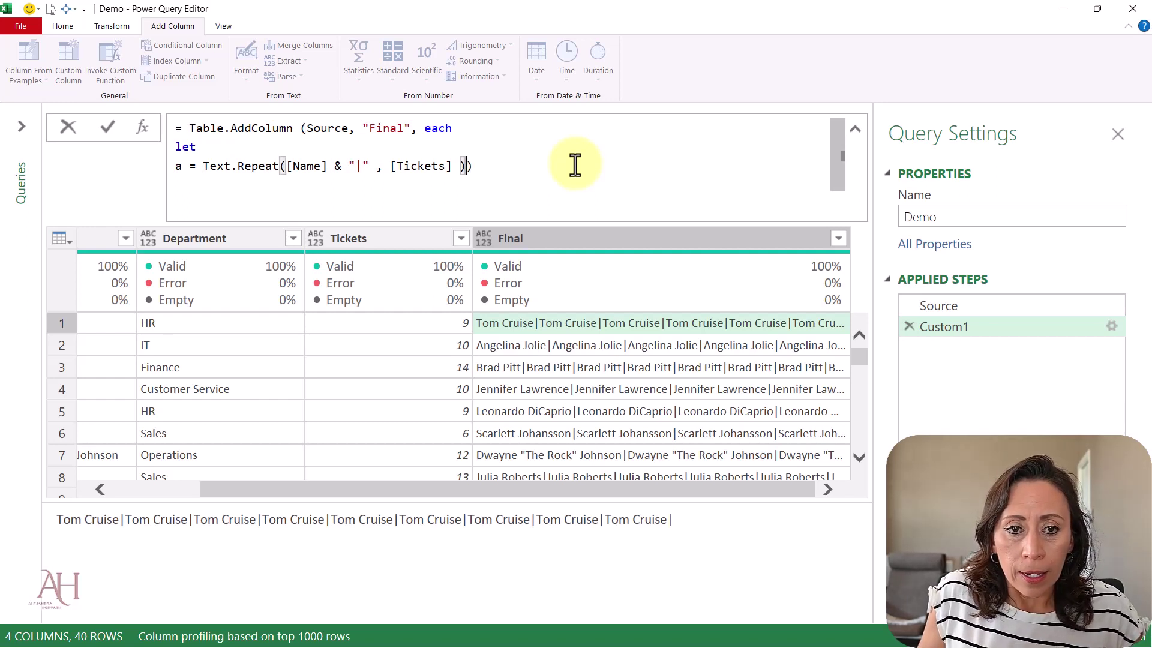
{"action": "key", "text": "Left"}
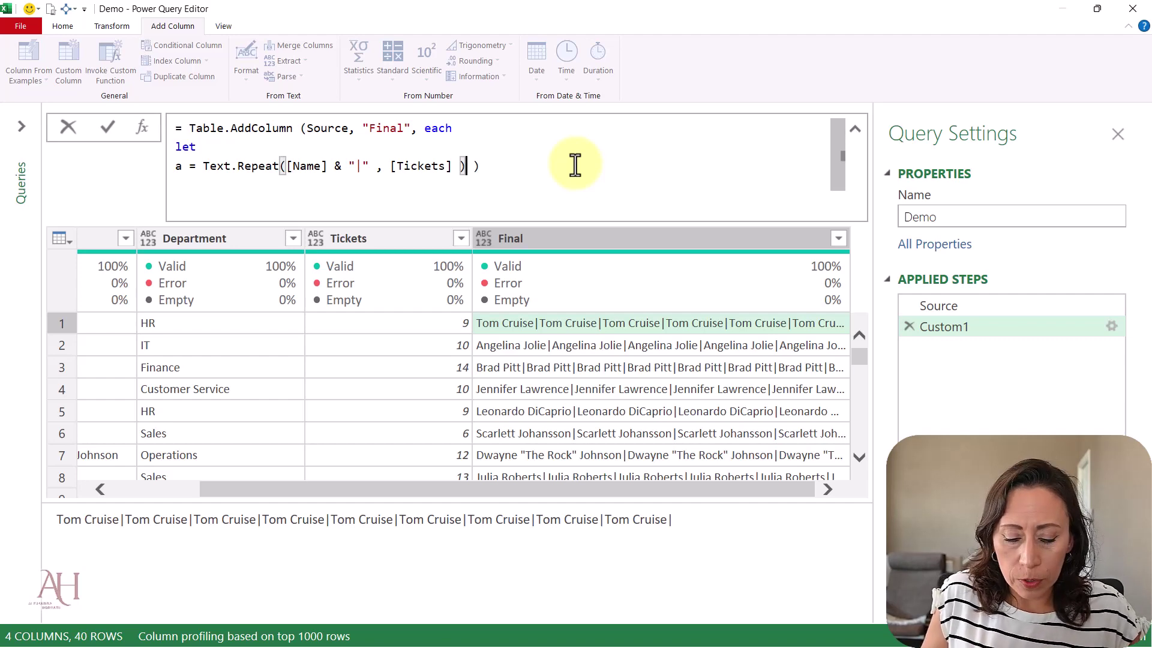
{"action": "type", "text": ","}
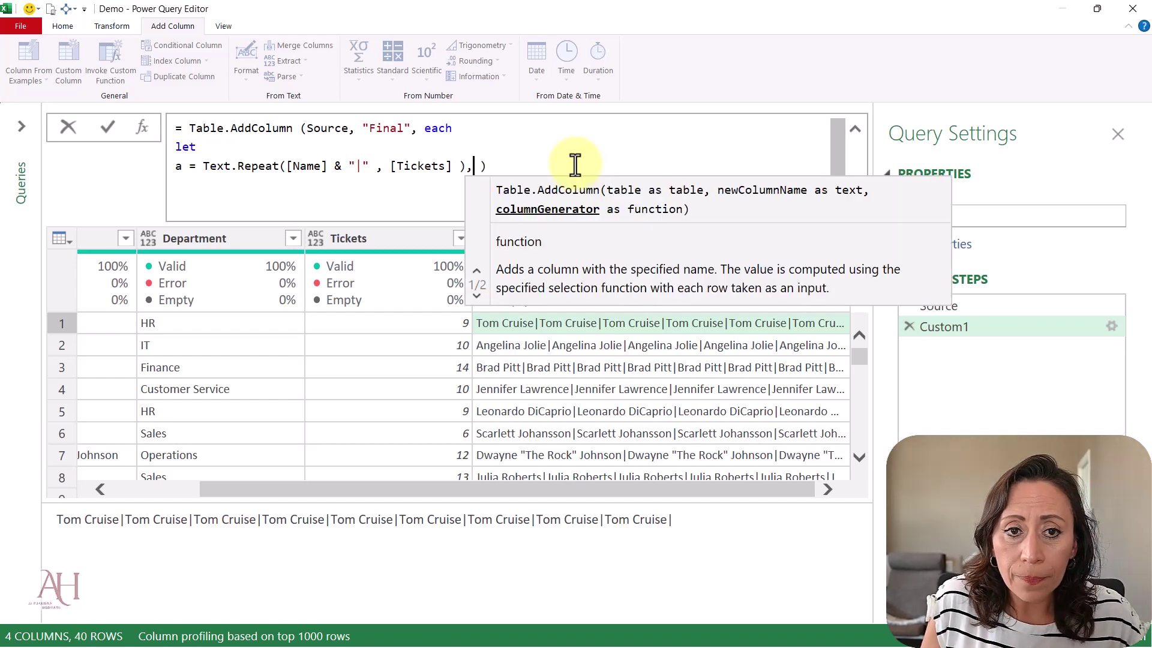
{"action": "key", "text": "shift+Return"}
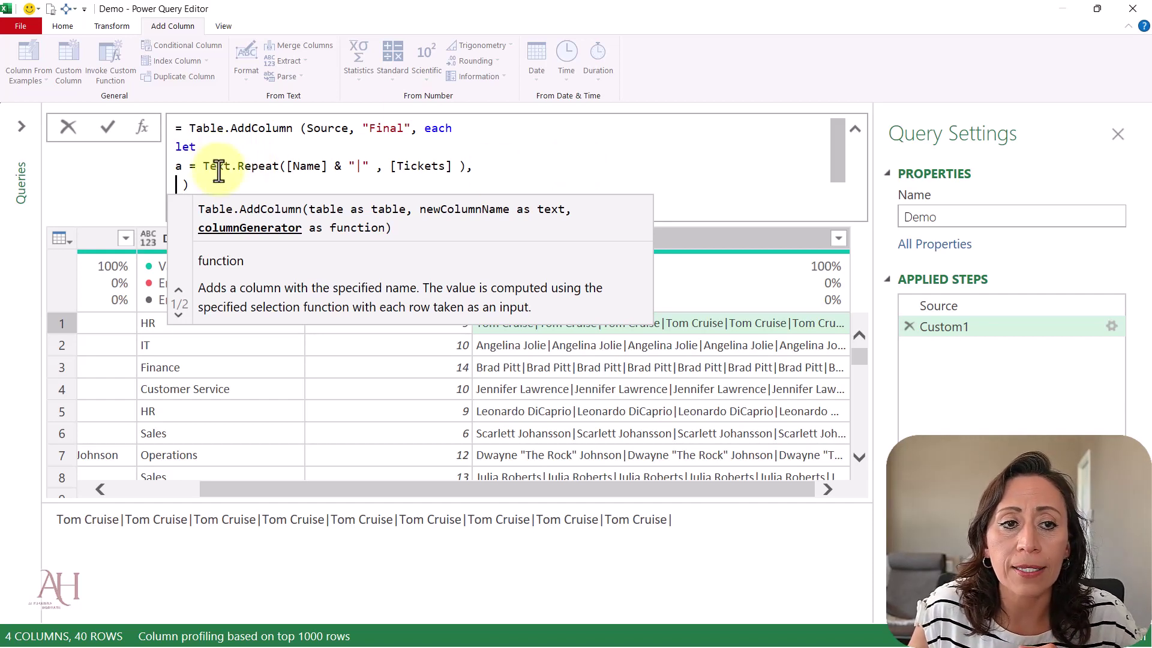
Step: Begin a second variable definition, b =, on a new line below the a expression
{"action": "mouse_move", "coordinate": [210, 167]}
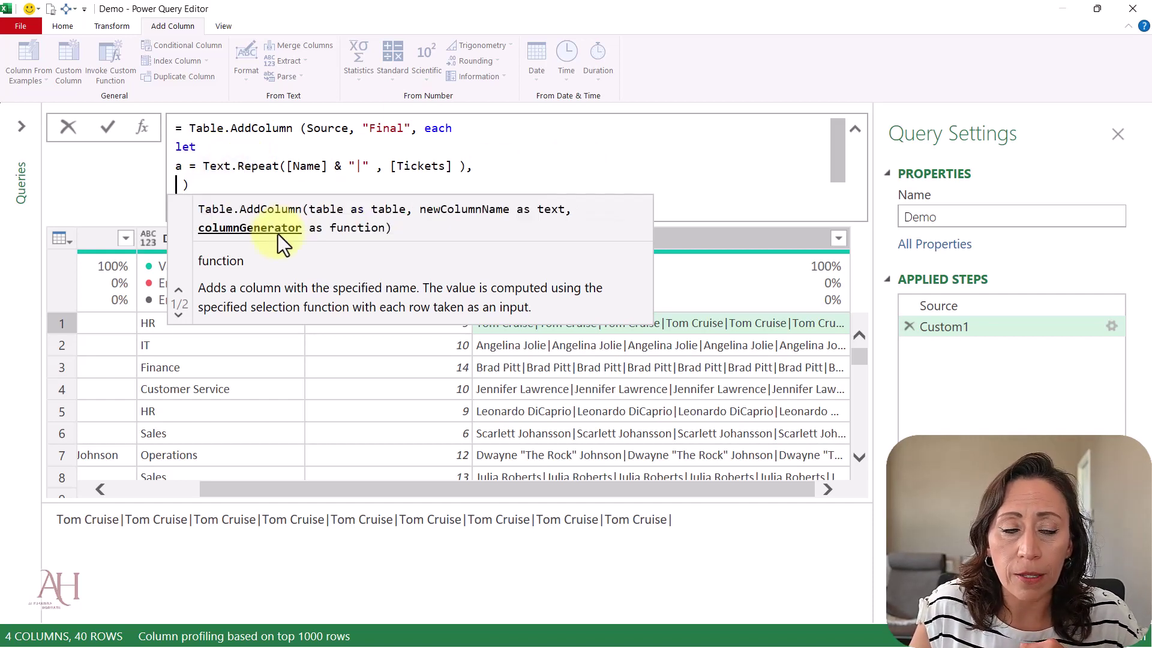
{"action": "left_click", "coordinate": [493, 166]}
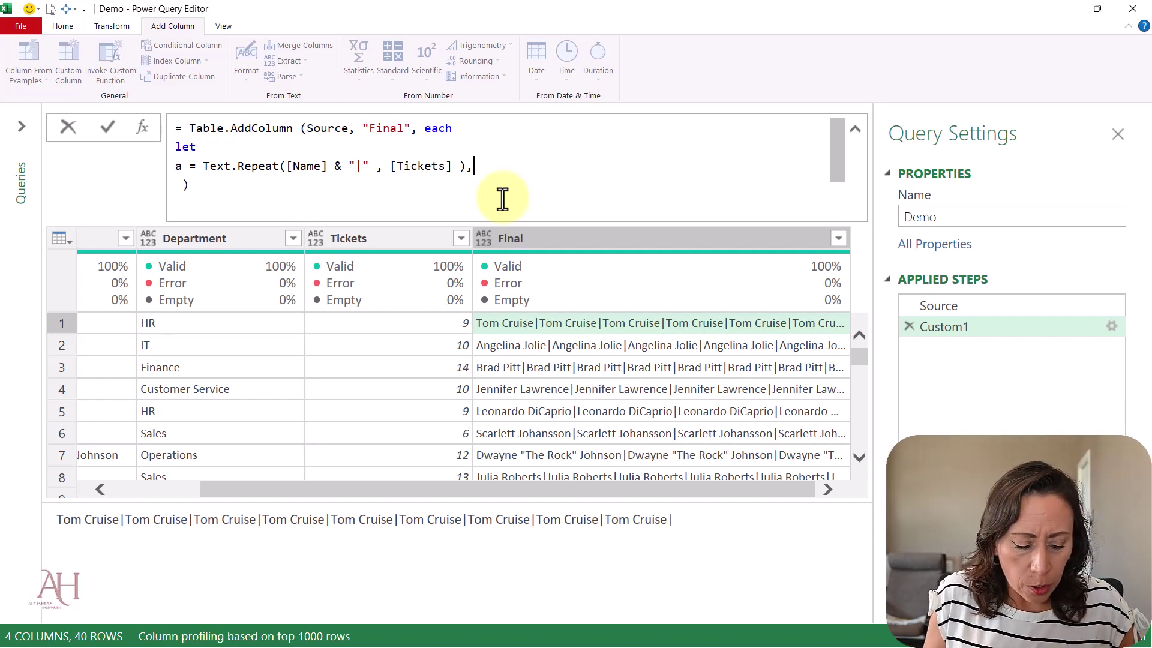
{"action": "key", "text": "Return"}
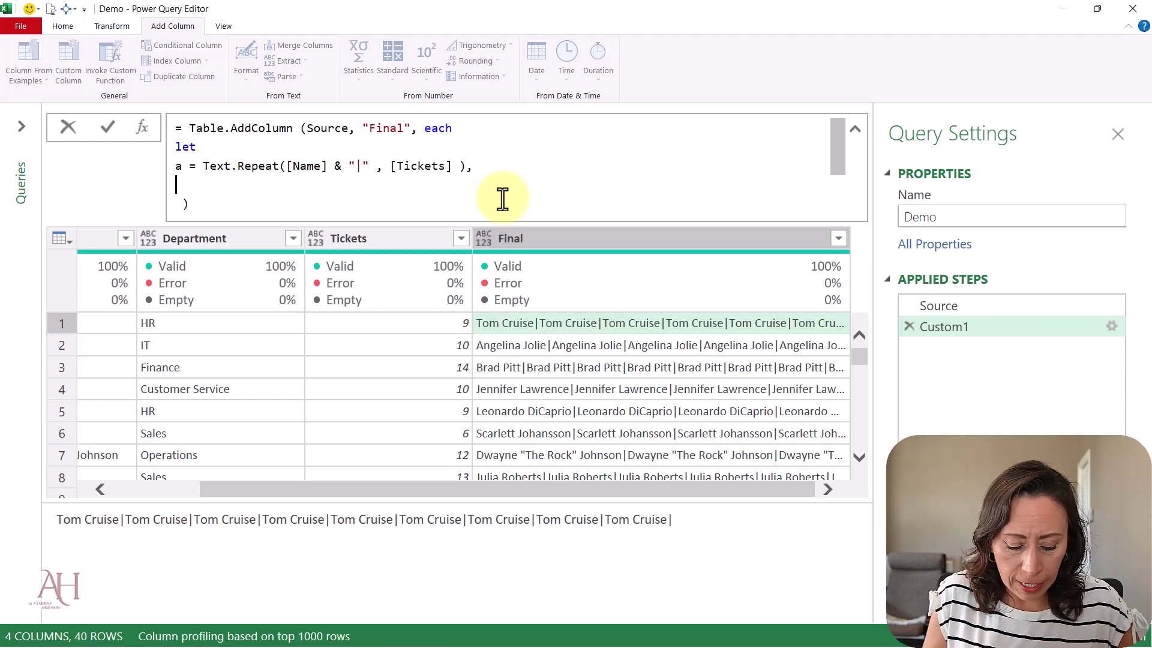
{"action": "type", "text": "b="}
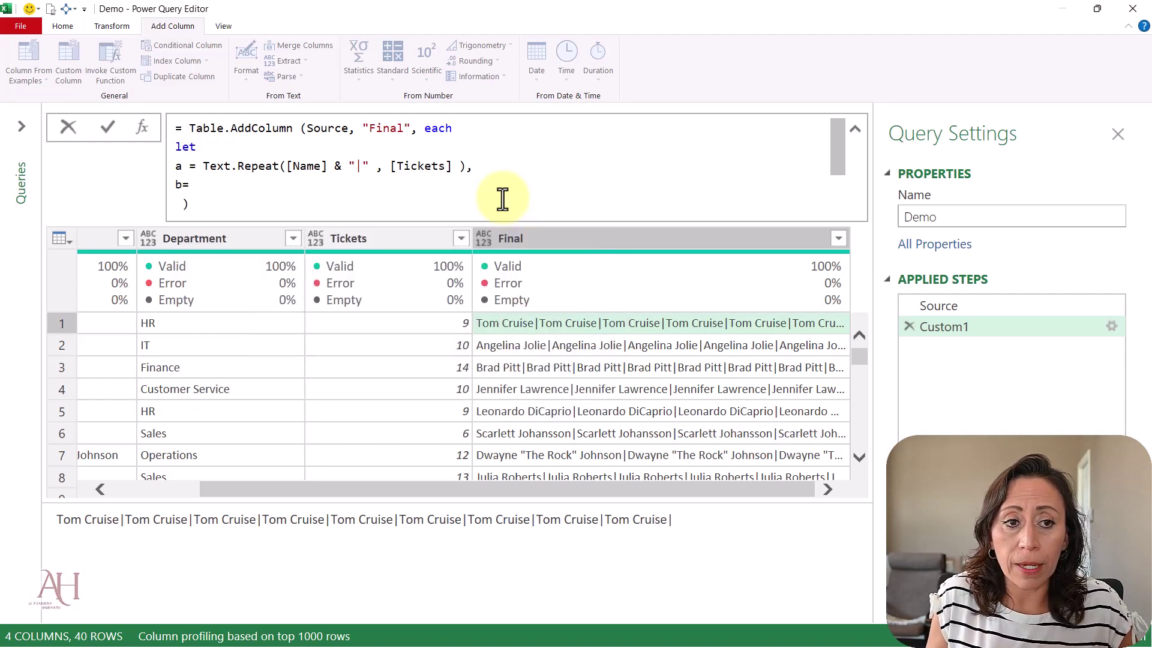
{"action": "key", "text": "BackSpace"}
{"action": "key", "text": "BackSpace"}
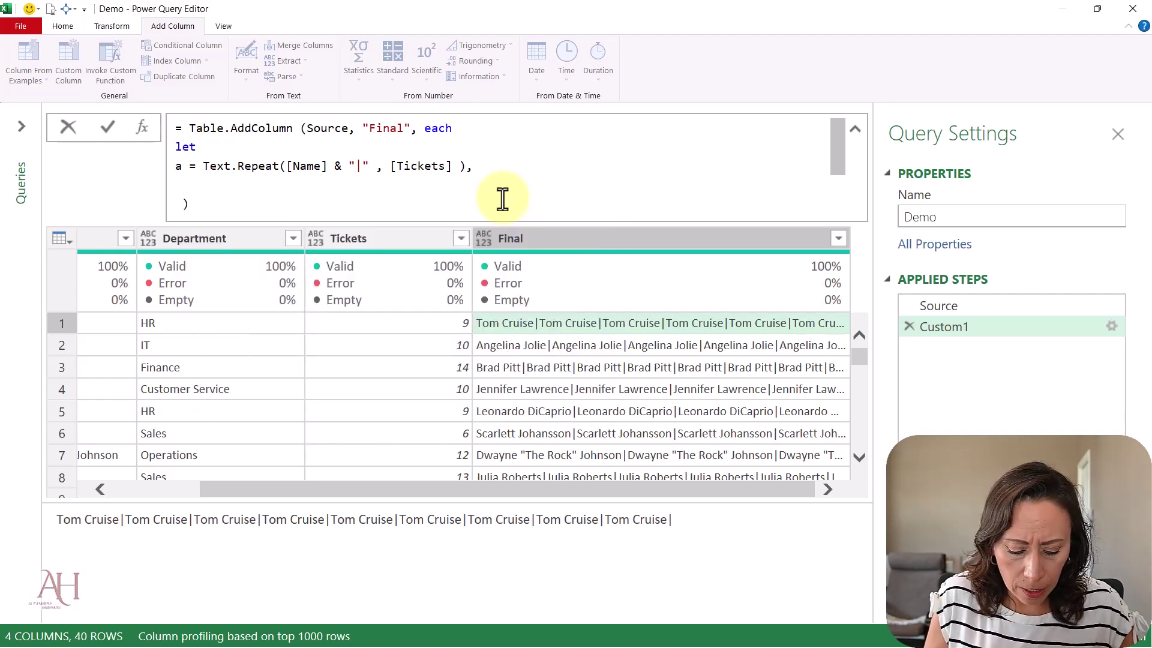
{"action": "type", "text": "b ="}
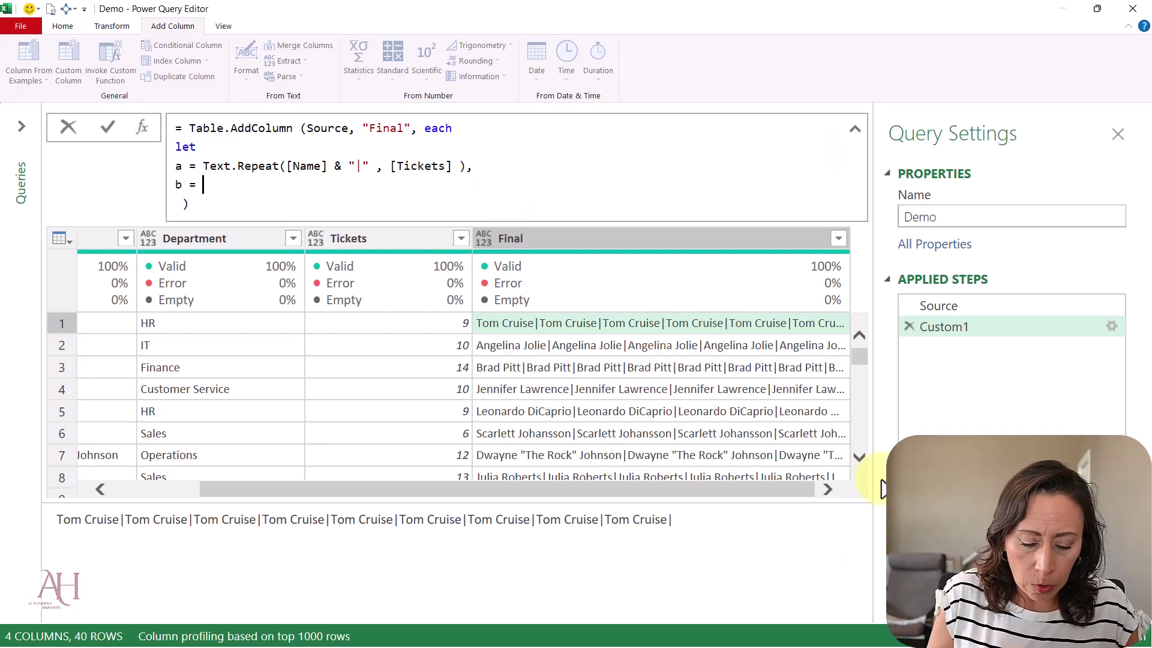
Step: Insert the Text.Split function with its parentheses as the expression for variable b
{"action": "type", "text": "texs"}
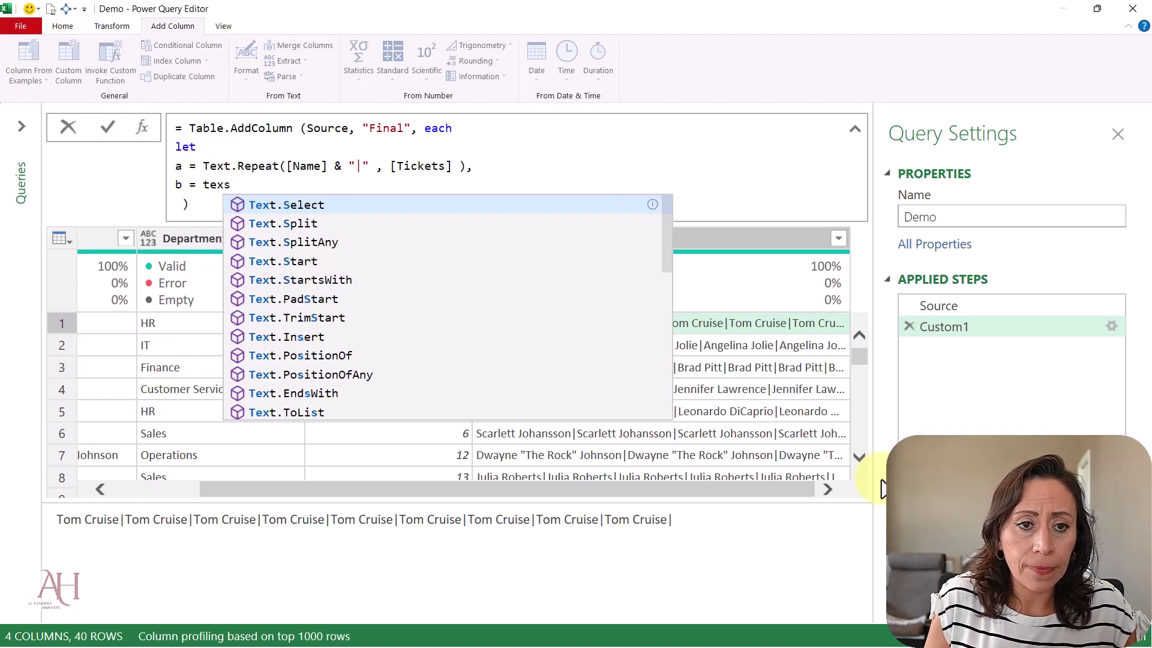
{"action": "key", "text": "Escape"}
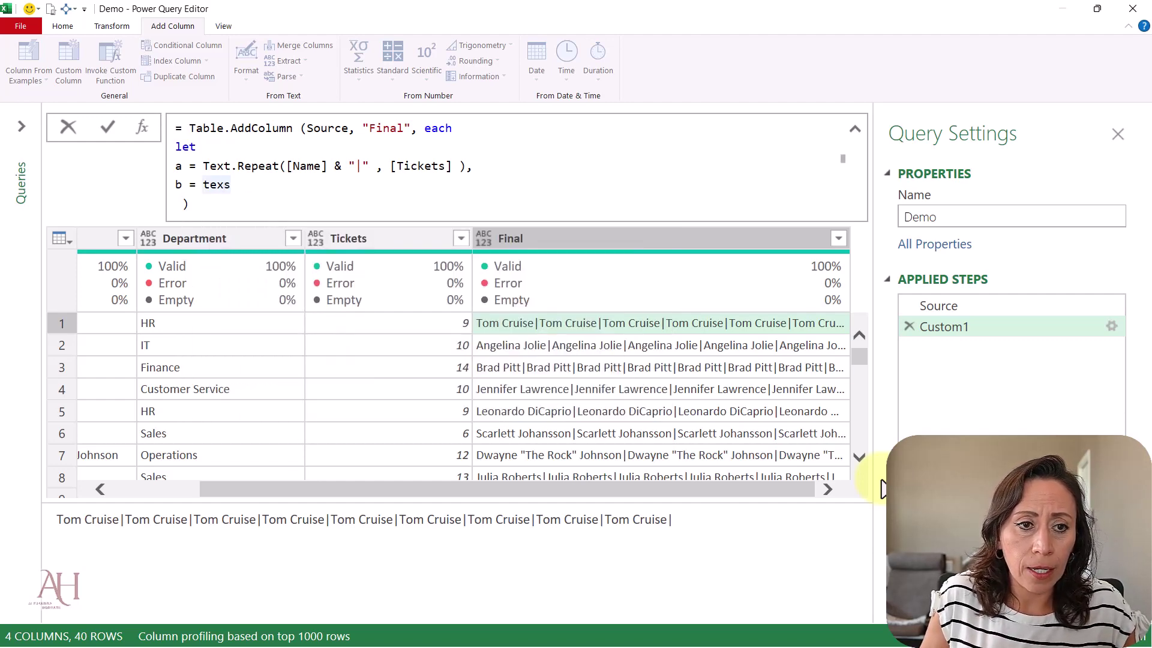
{"action": "key", "text": "ctrl+space"}
{"action": "key", "text": "Down"}
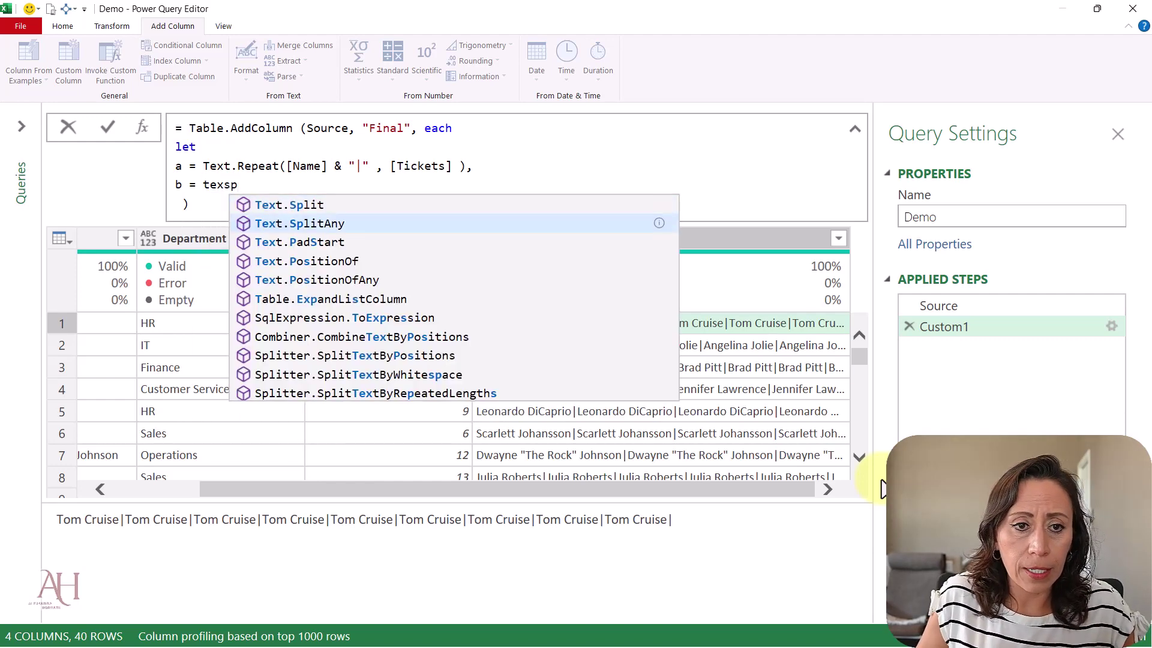
{"action": "key", "text": "Up"}
{"action": "key", "text": "Tab"}
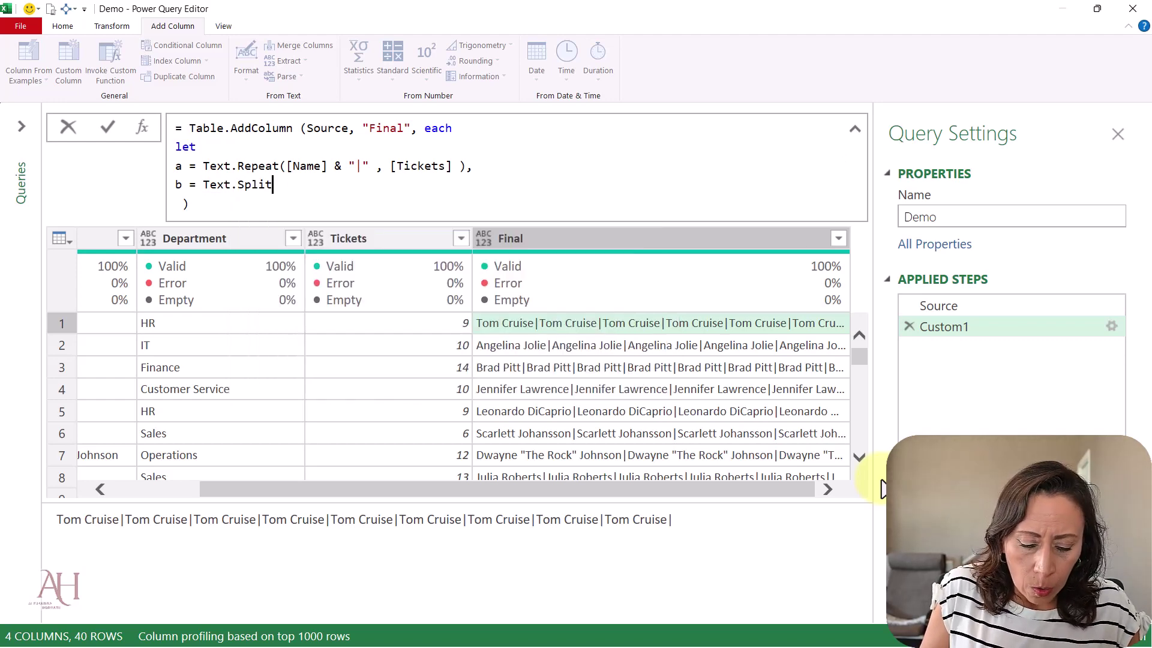
{"action": "type", "text": "( "}
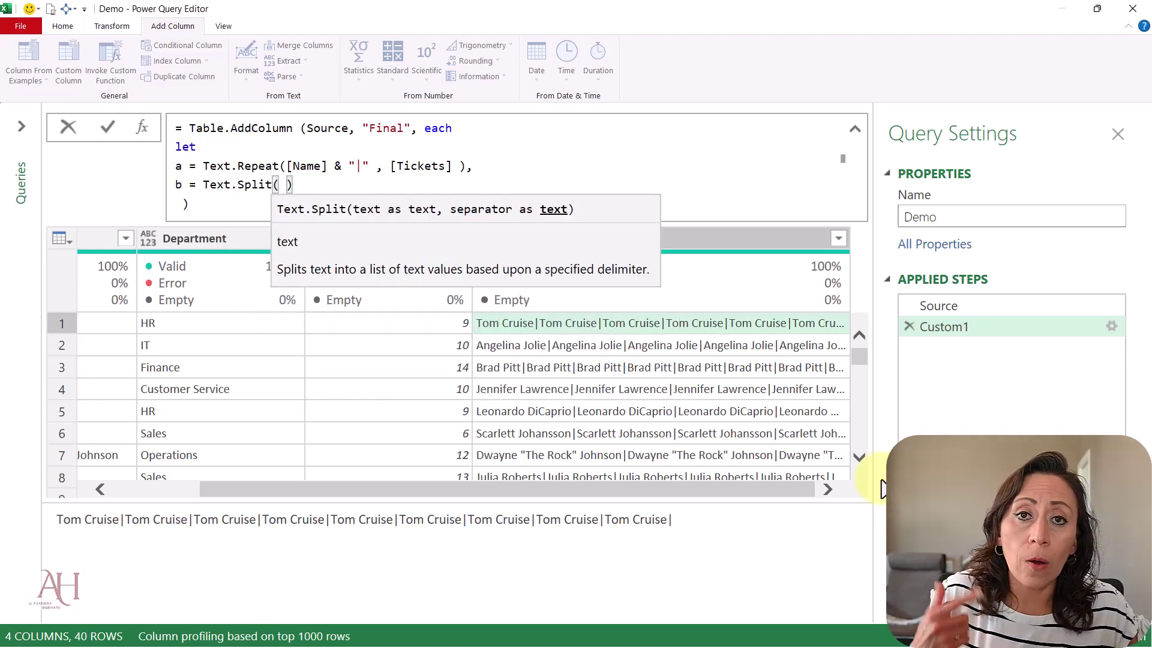
Step: Give Text.Split a as the text and "|" as the separator
{"action": "type", "text": "a,"}
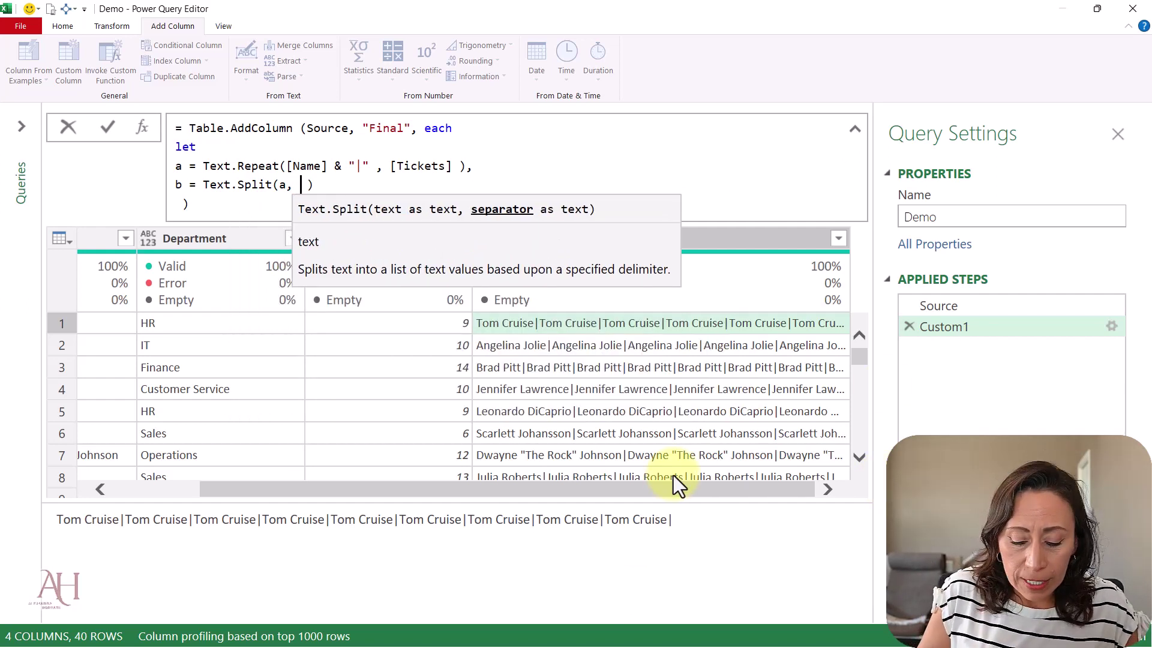
{"action": "type", "text": " \"\""}
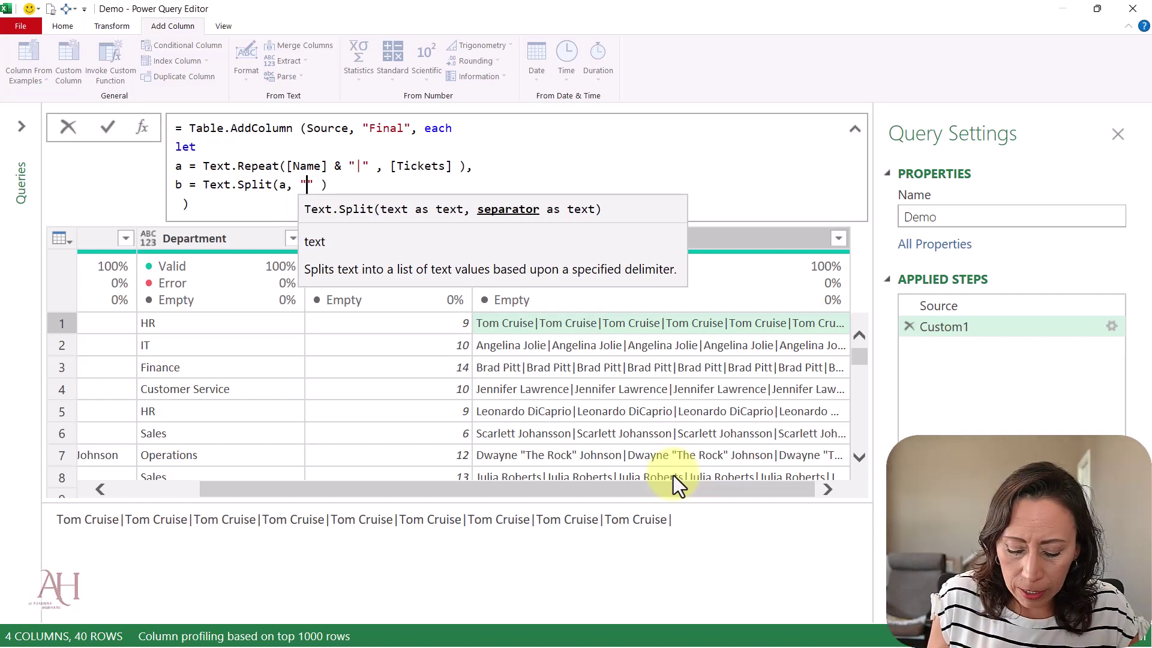
{"action": "type", "text": "|"}
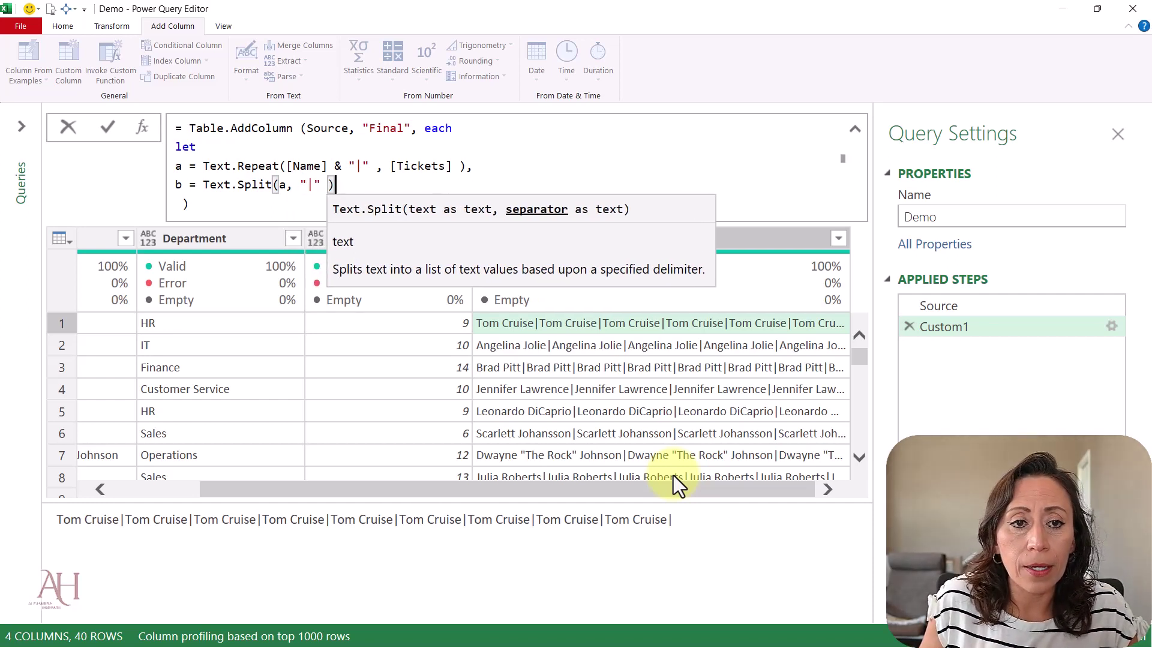
{"action": "key", "text": "End"}
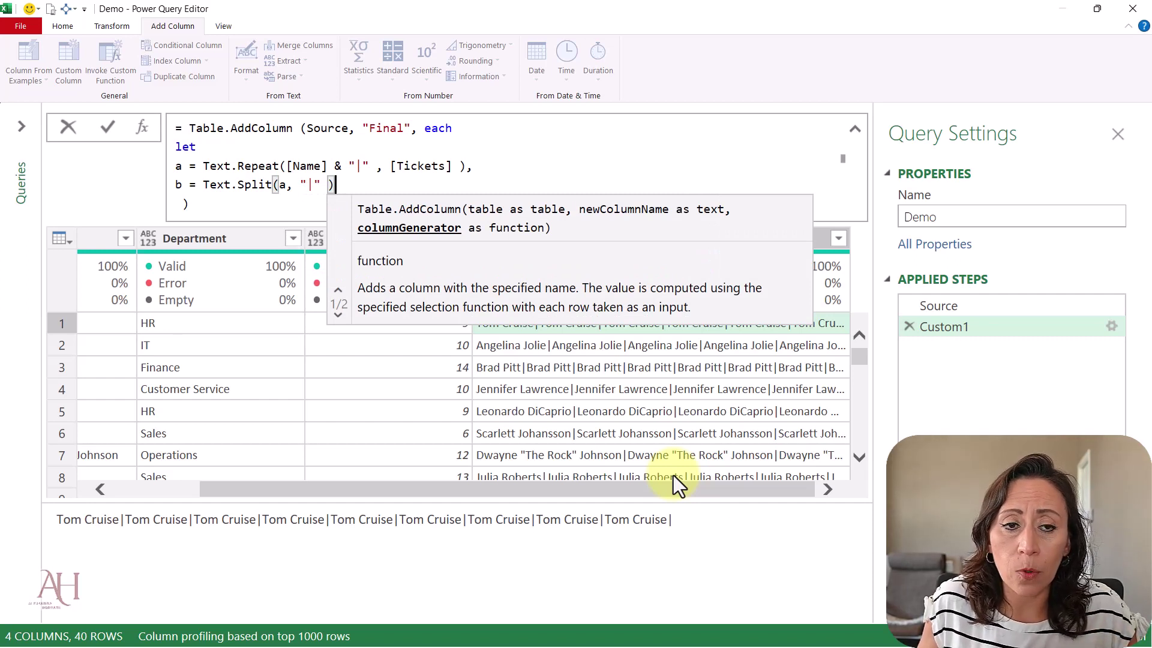
Step: Close the let expression with in, return b as the result before the closing parenthesis, and apply the formula
{"action": "key", "text": "shift+Return"}
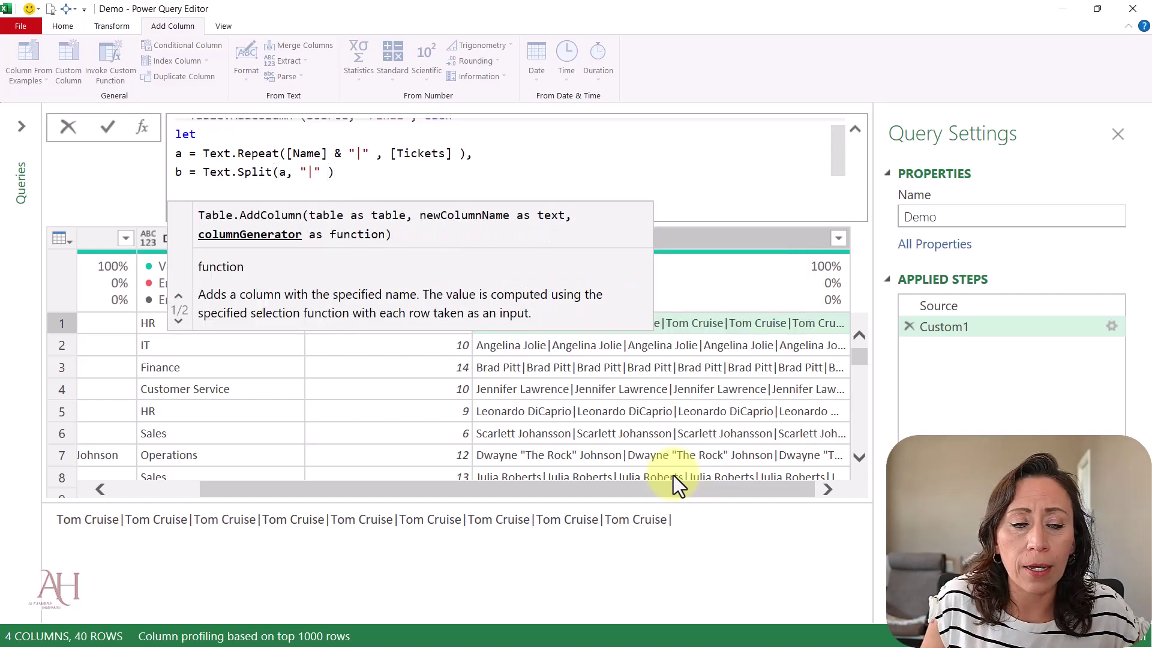
{"action": "type", "text": "in"}
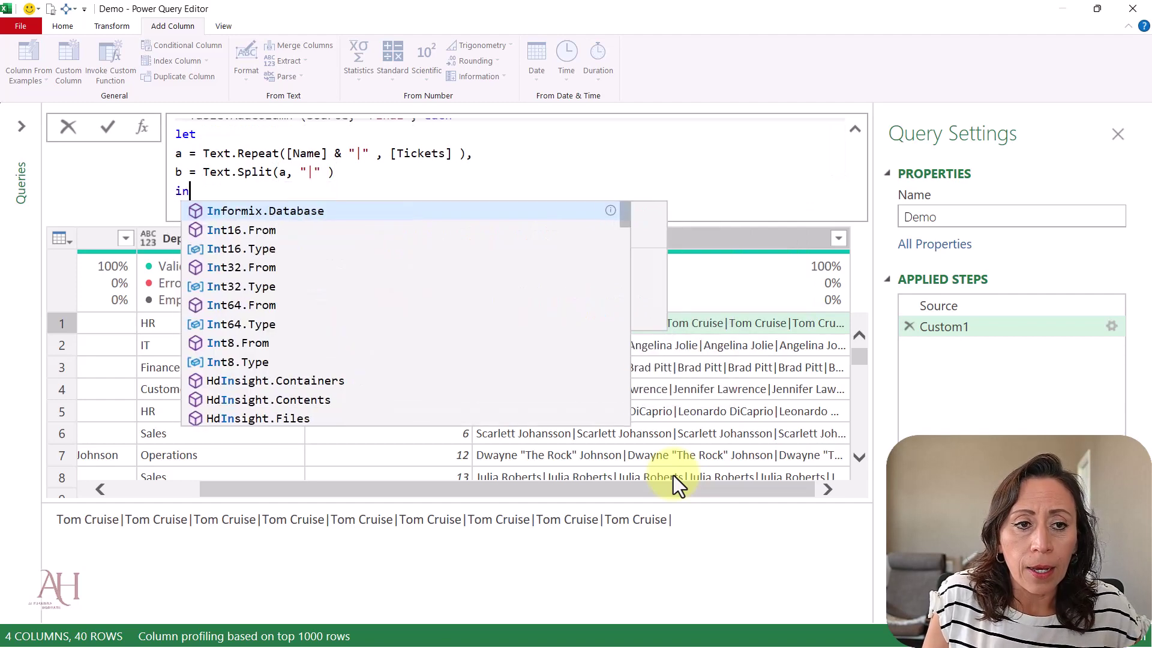
{"action": "key", "text": "Escape"}
{"action": "key", "text": "shift+Return"}
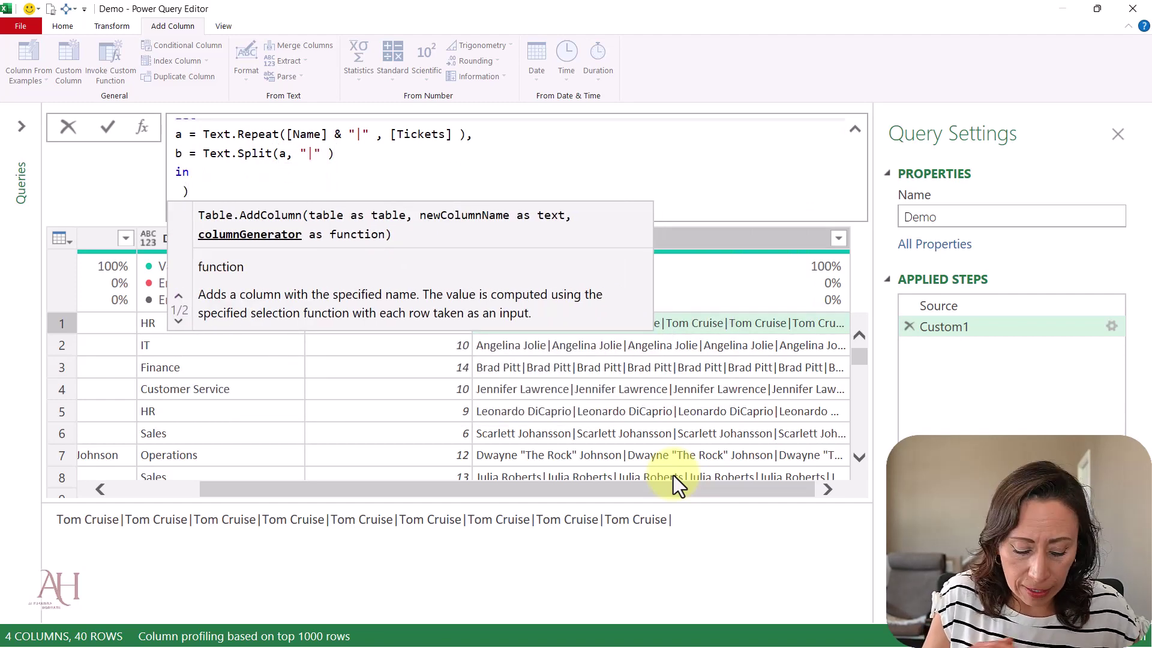
{"action": "type", "text": "b"}
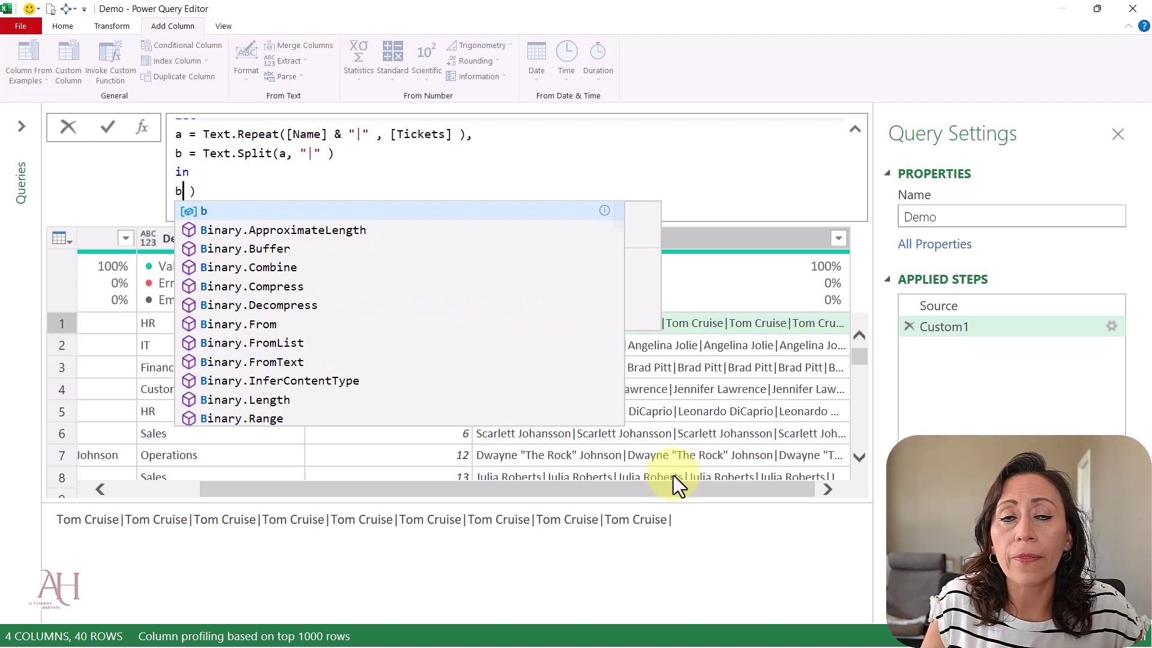
{"action": "key", "text": "End"}
{"action": "key", "text": "Return"}
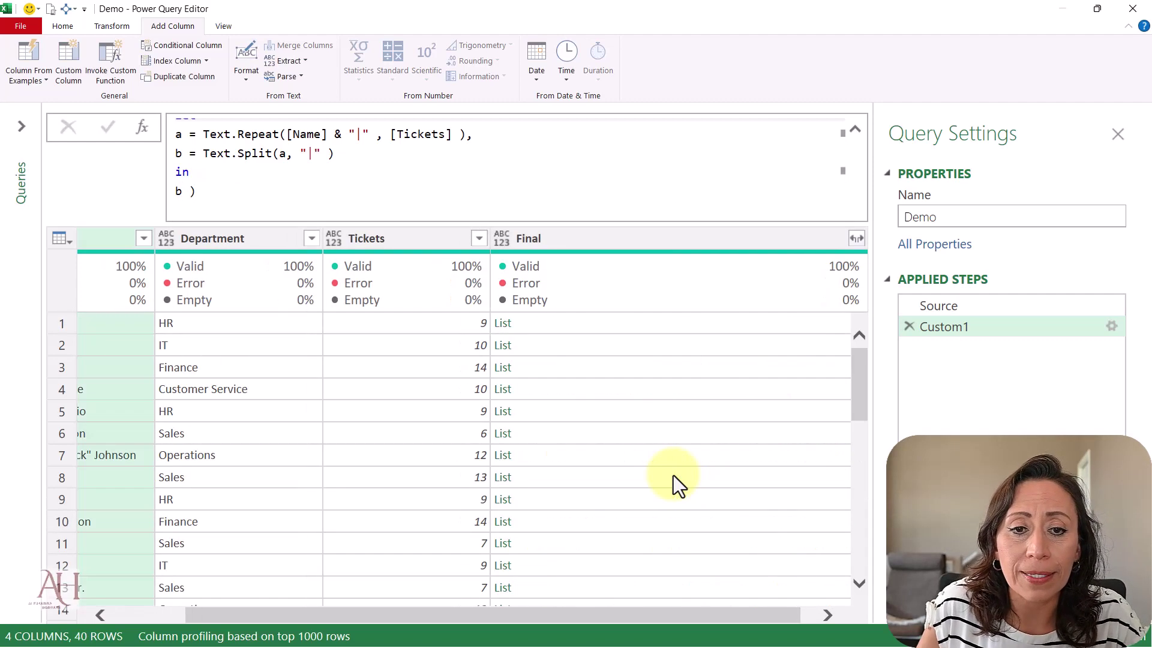
Step: Preview the first row's Final list, narrowing the Final column and enlarging the preview pane to show the whole list
{"action": "left_click", "coordinate": [680, 319]}
{"action": "mouse_move", "coordinate": [707, 276]}
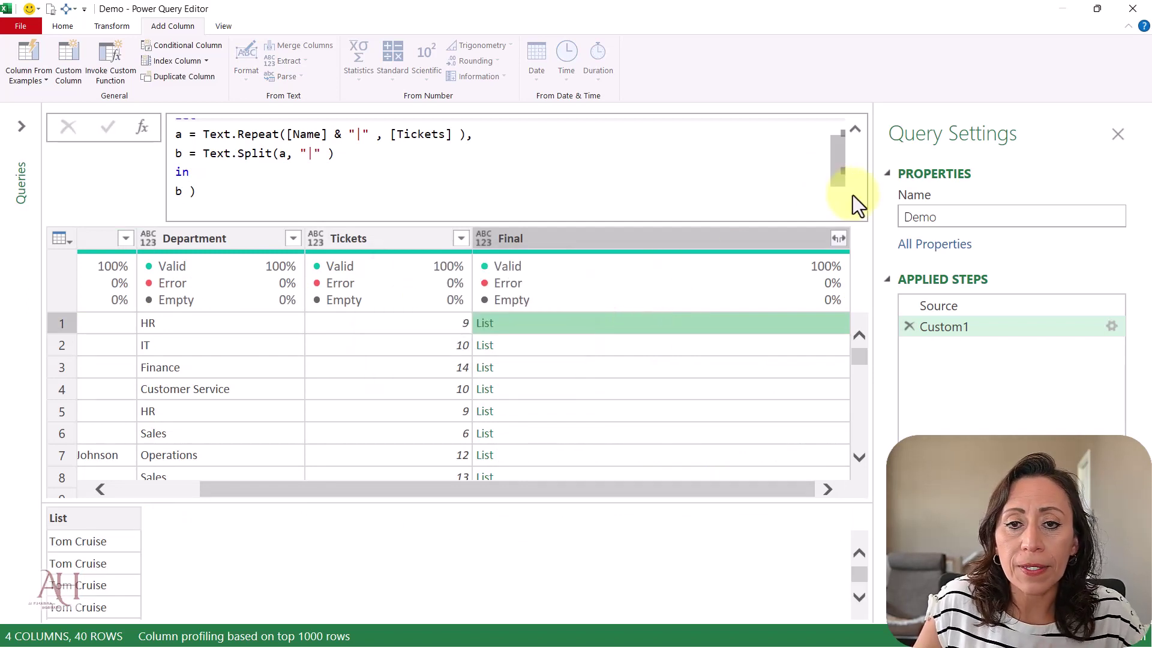
{"action": "left_click", "coordinate": [857, 131]}
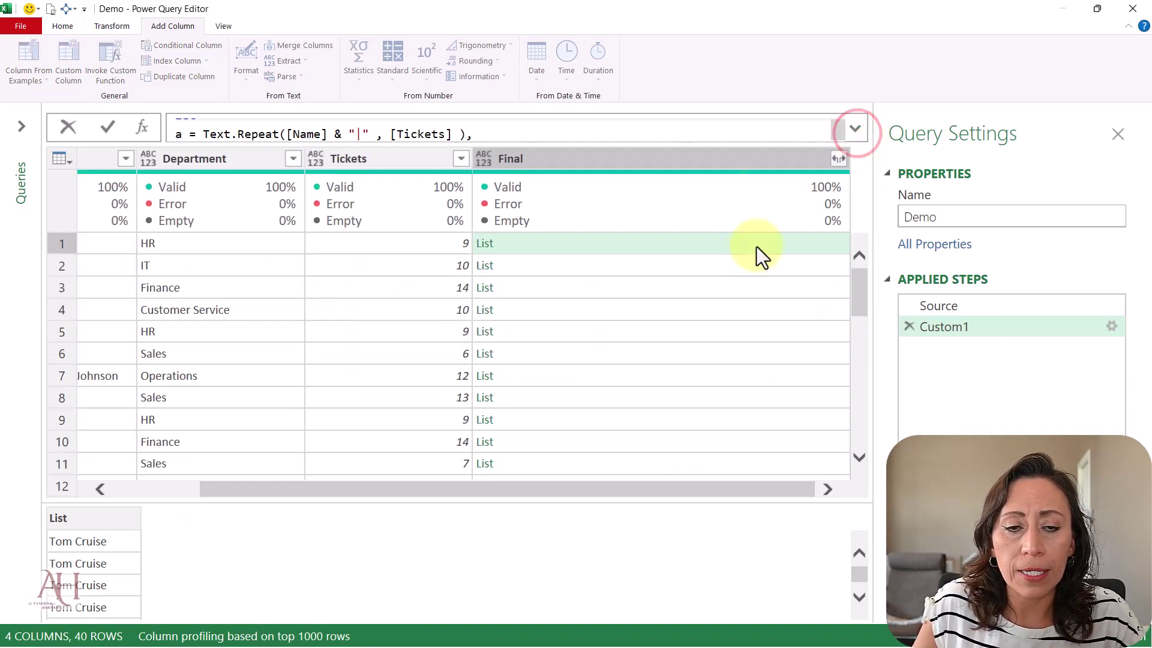
{"action": "left_click_drag", "start_coordinate": [849, 159], "coordinate": [642, 158]}
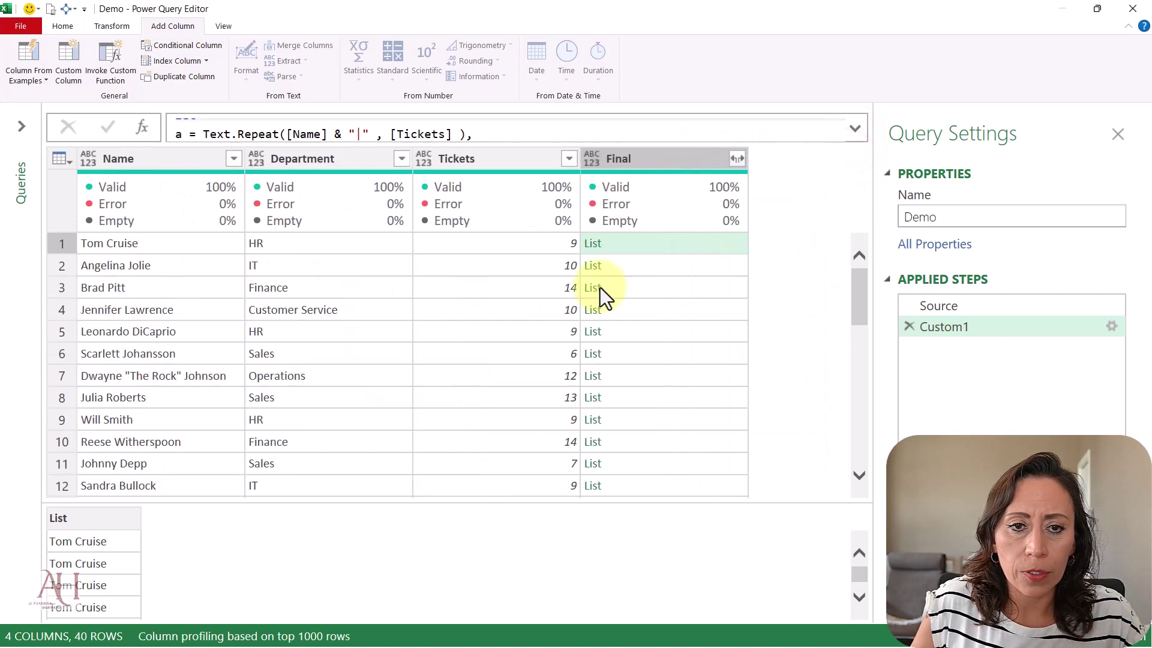
{"action": "left_click_drag", "start_coordinate": [594, 504], "coordinate": [180, 292]}
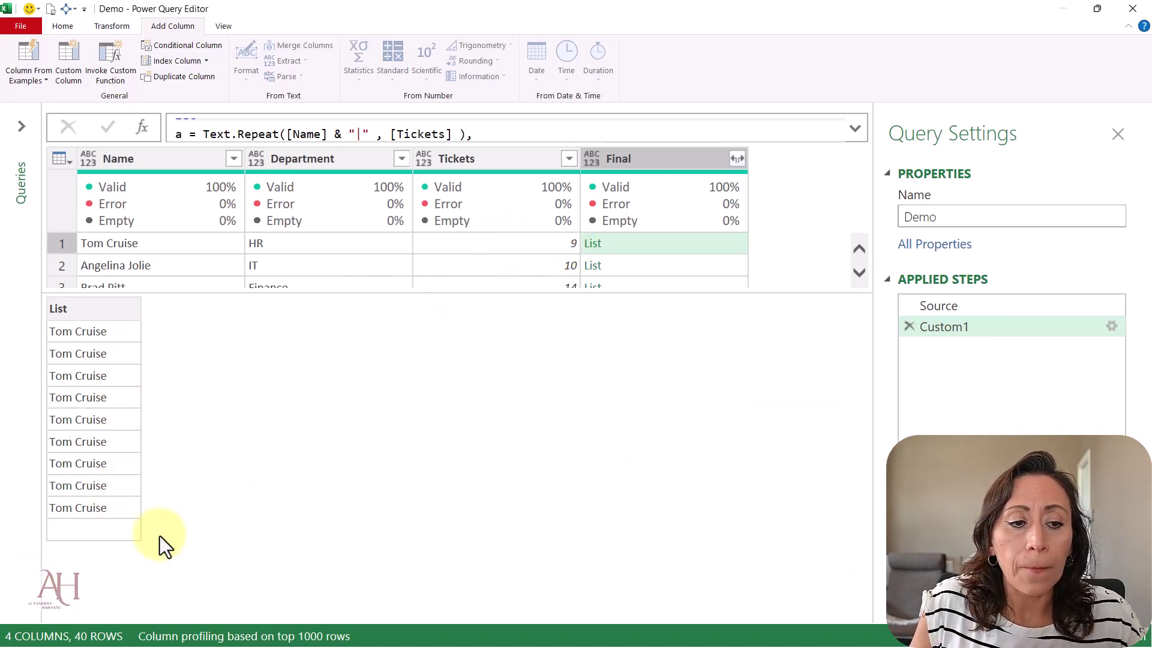
Step: Inspect the Final lists of the second, third and fourth rows for blank items at the end
{"action": "left_click", "coordinate": [730, 272]}
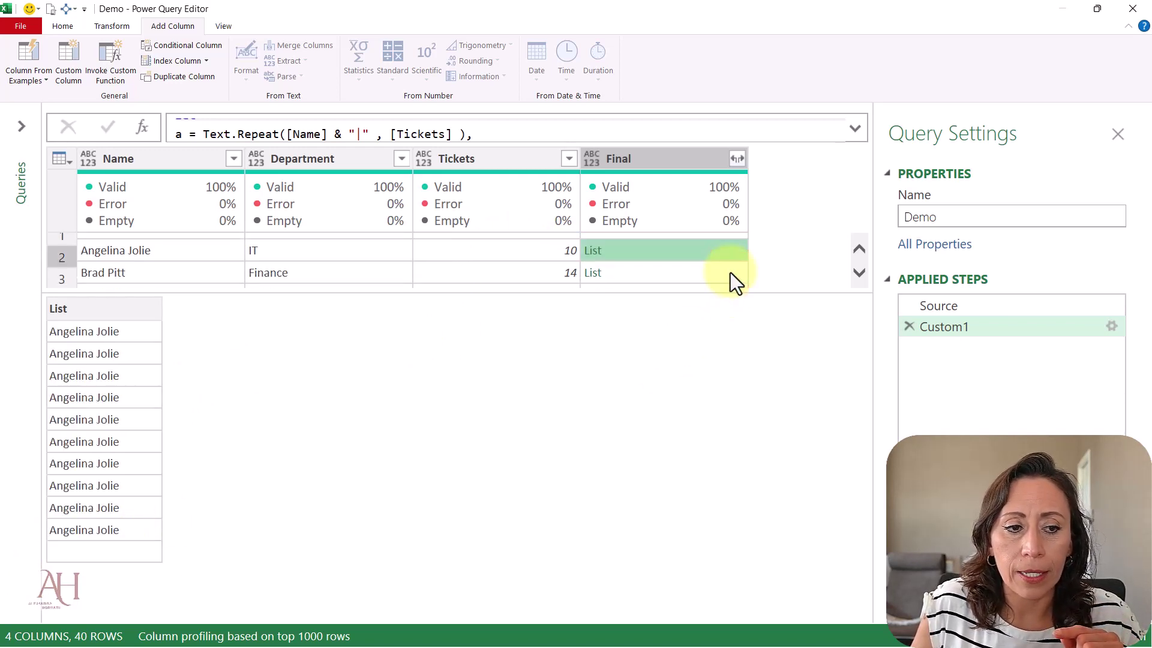
{"action": "left_click", "coordinate": [729, 272]}
{"action": "scroll", "coordinate": [592, 412], "scroll_direction": "down", "scroll_amount": 1}
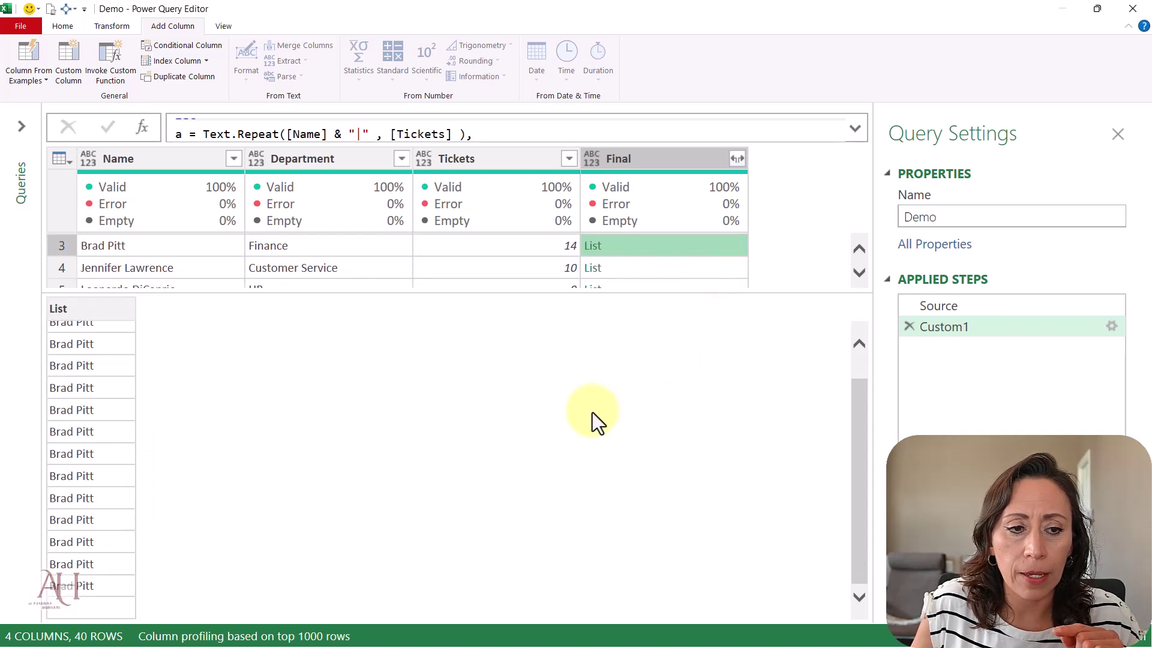
{"action": "left_click", "coordinate": [77, 615]}
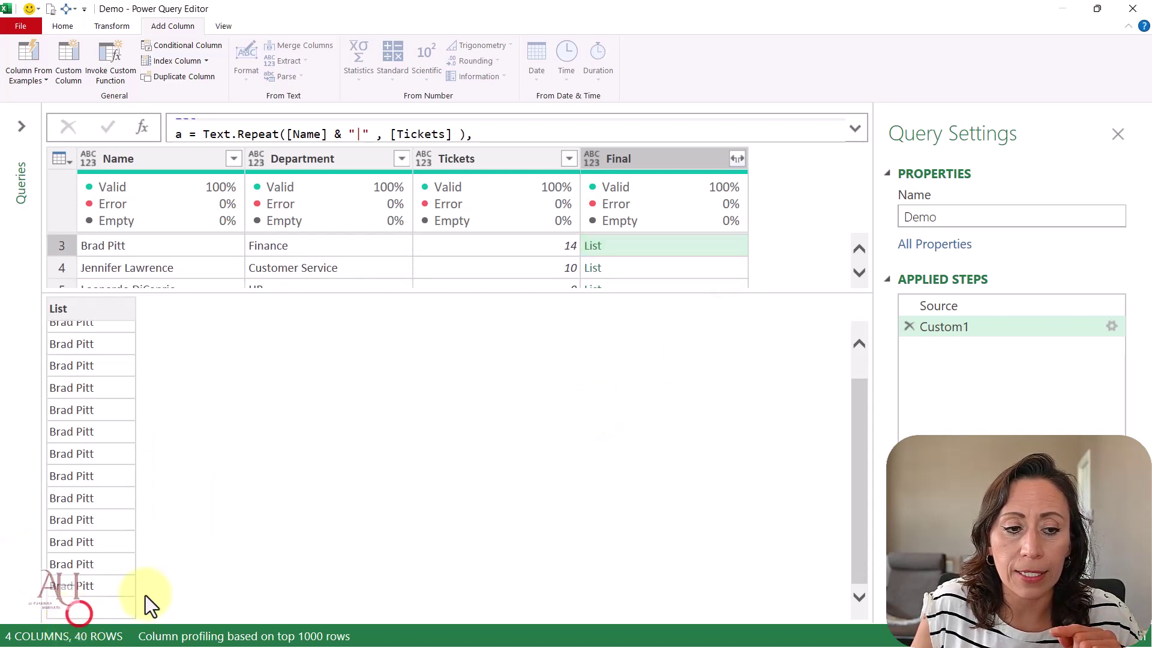
{"action": "left_click", "coordinate": [707, 275]}
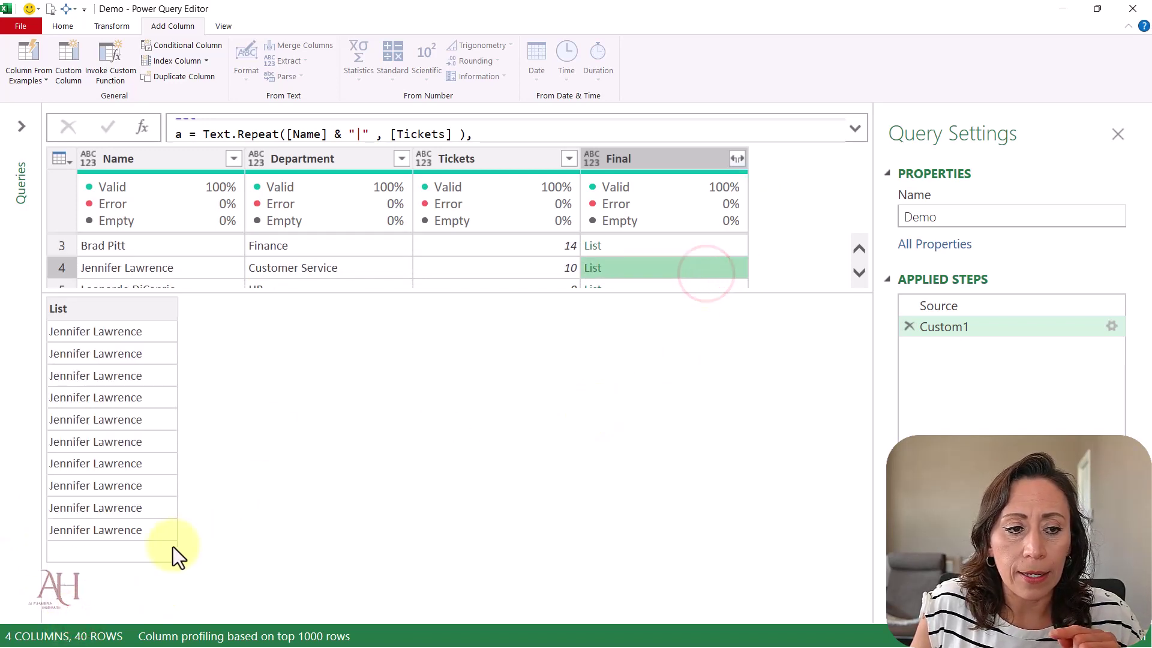
{"action": "left_click", "coordinate": [160, 557]}
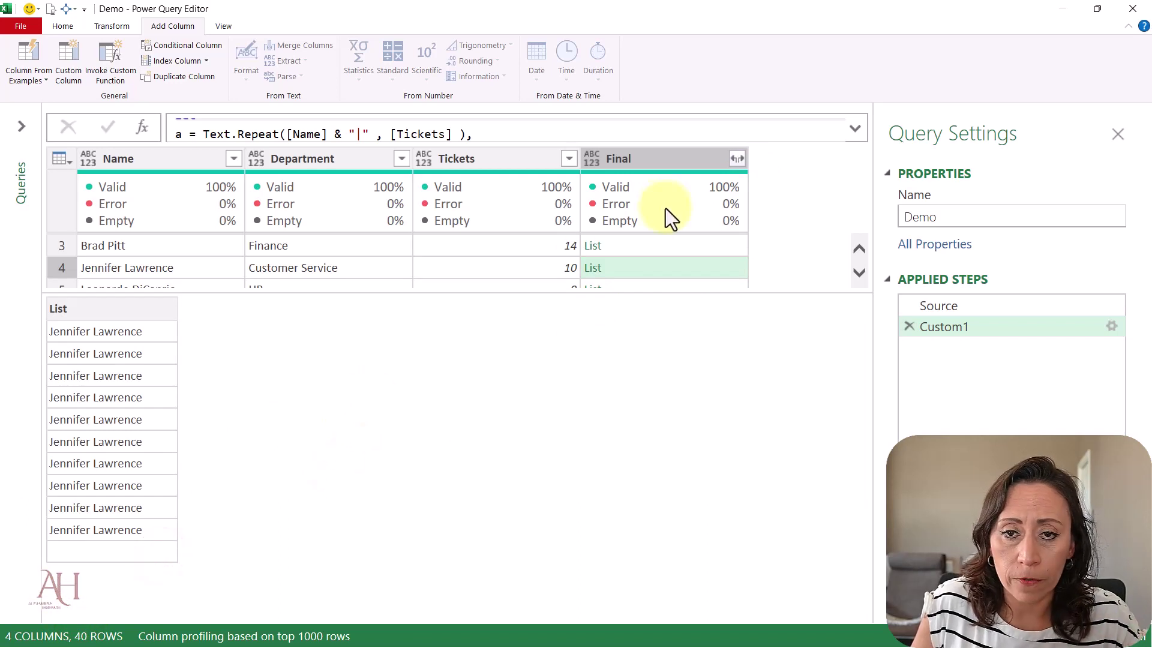
Step: Wrap the b result after in with the List.Select function, giving b as the list, followed by a comma
{"action": "left_click", "coordinate": [853, 129]}
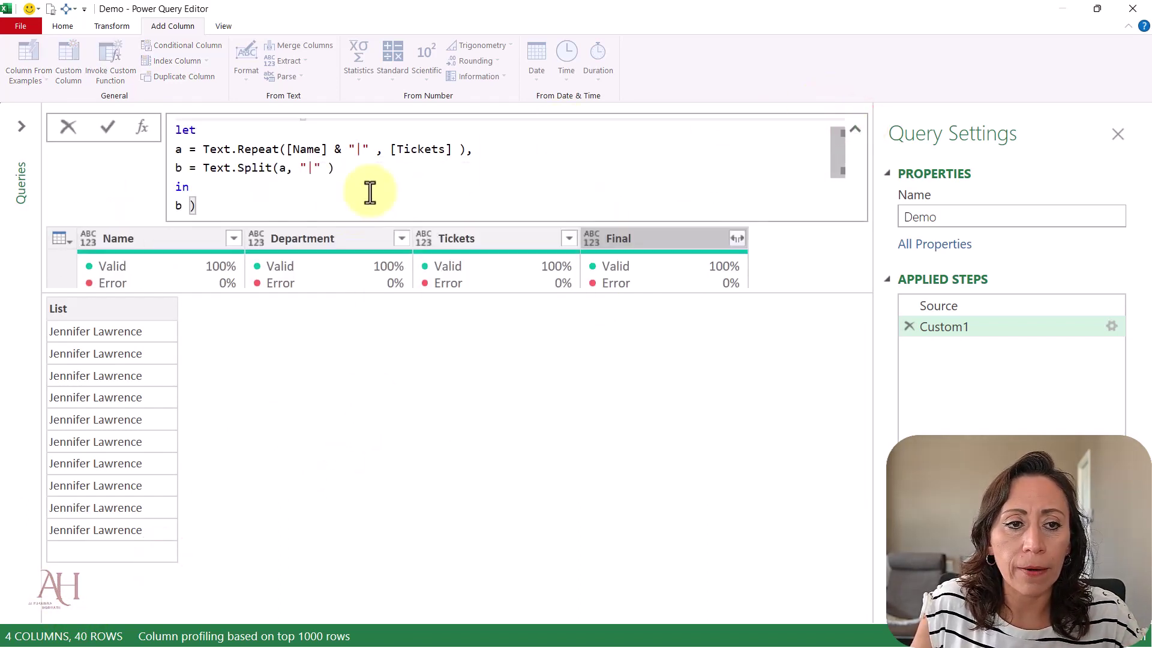
{"action": "scroll", "coordinate": [369, 192], "scroll_direction": "down", "scroll_amount": 1}
{"action": "key", "text": "Home"}
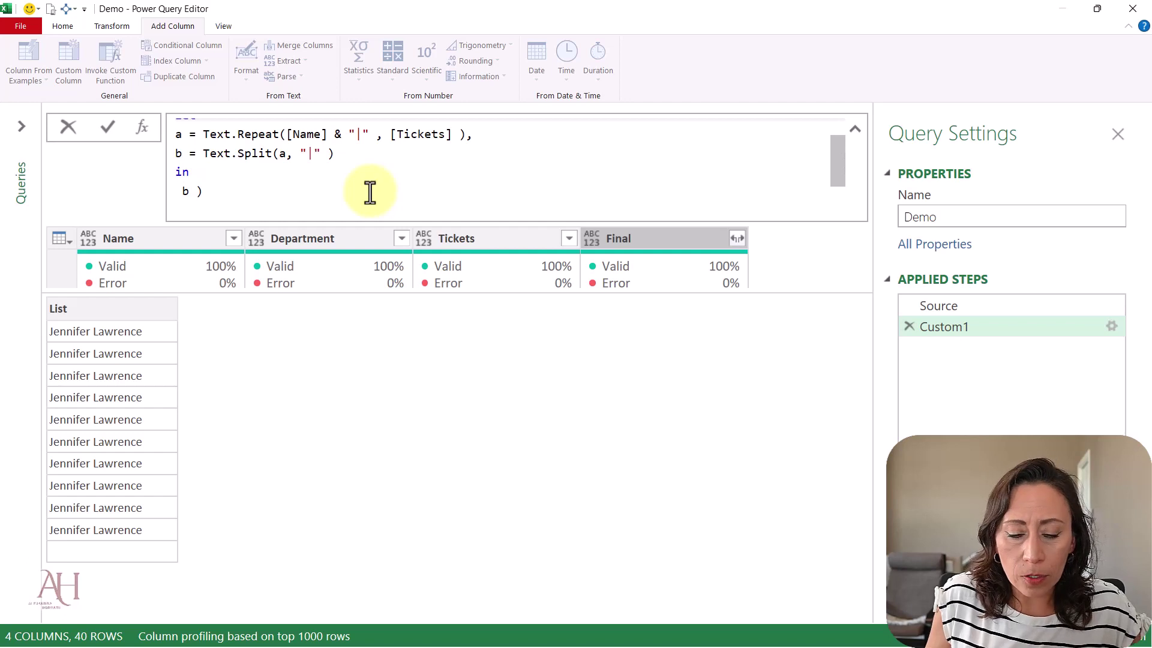
{"action": "type", "text": "List.Select "}
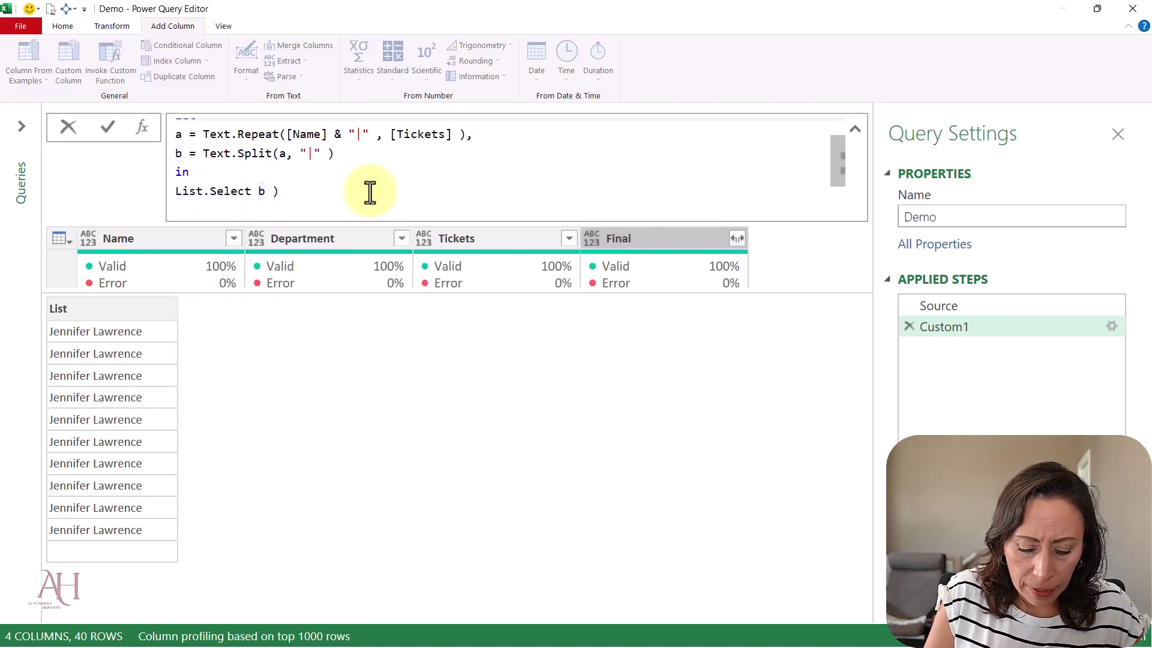
{"action": "type", "text": "(b"}
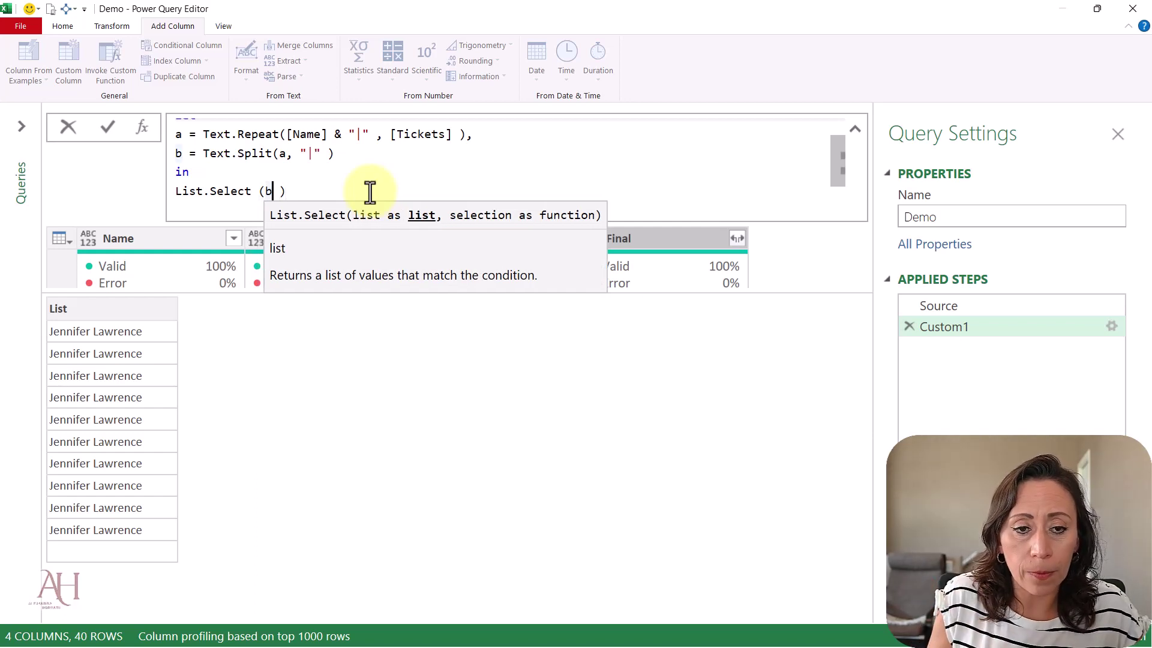
{"action": "type", "text": ","}
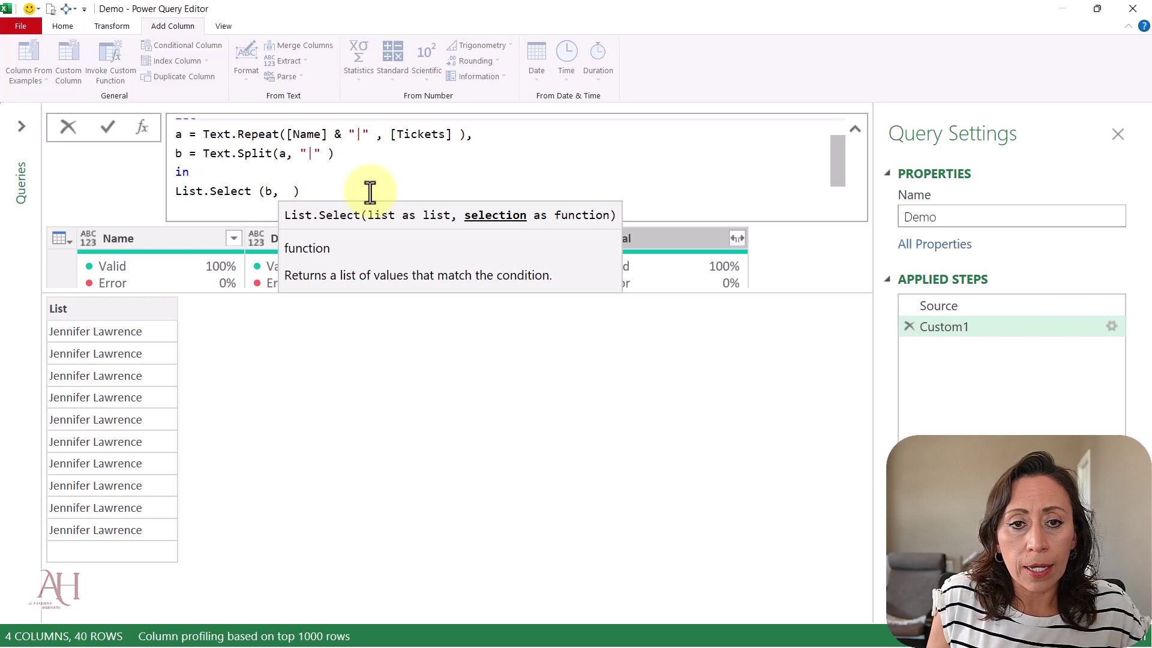
Step: Give List.Select the condition each _ <> "", add the missing closing parenthesis, and apply the formula
{"action": "type", "text": "each "}
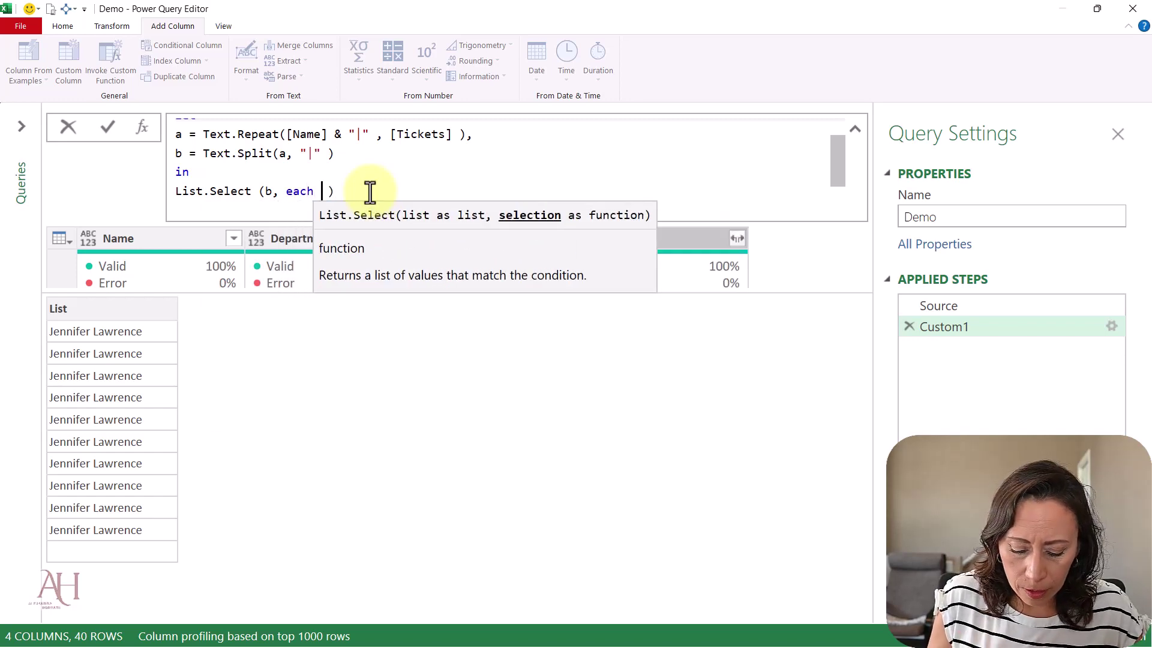
{"action": "type", "text": "_"}
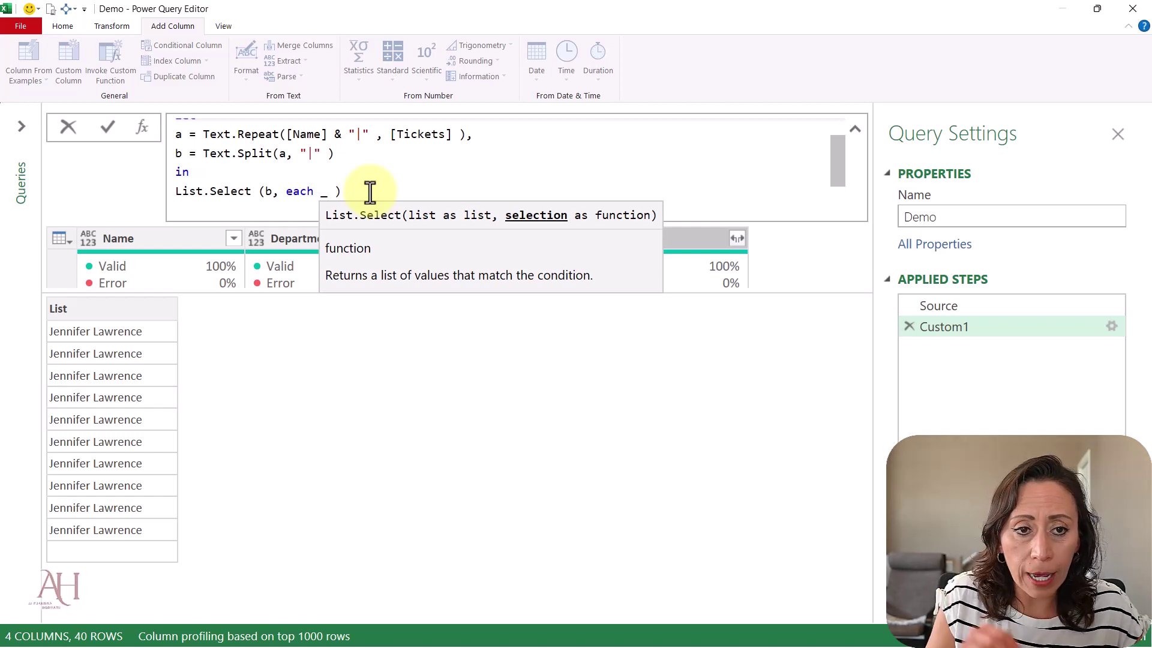
{"action": "type", "text": " <>"}
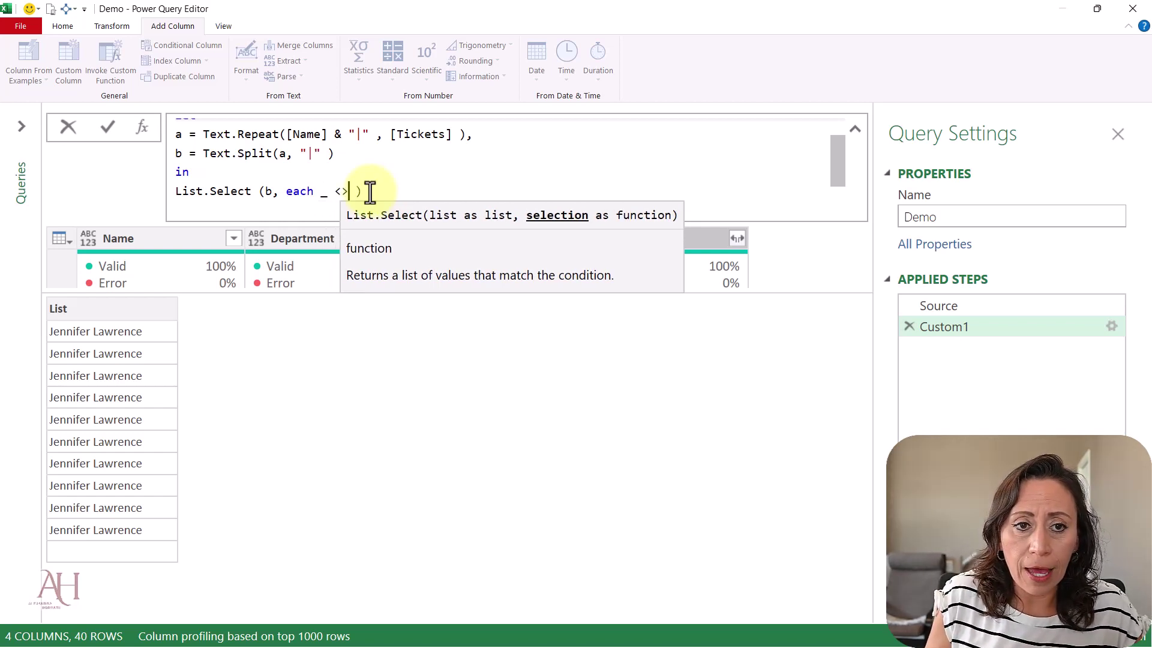
{"action": "type", "text": " \"\""}
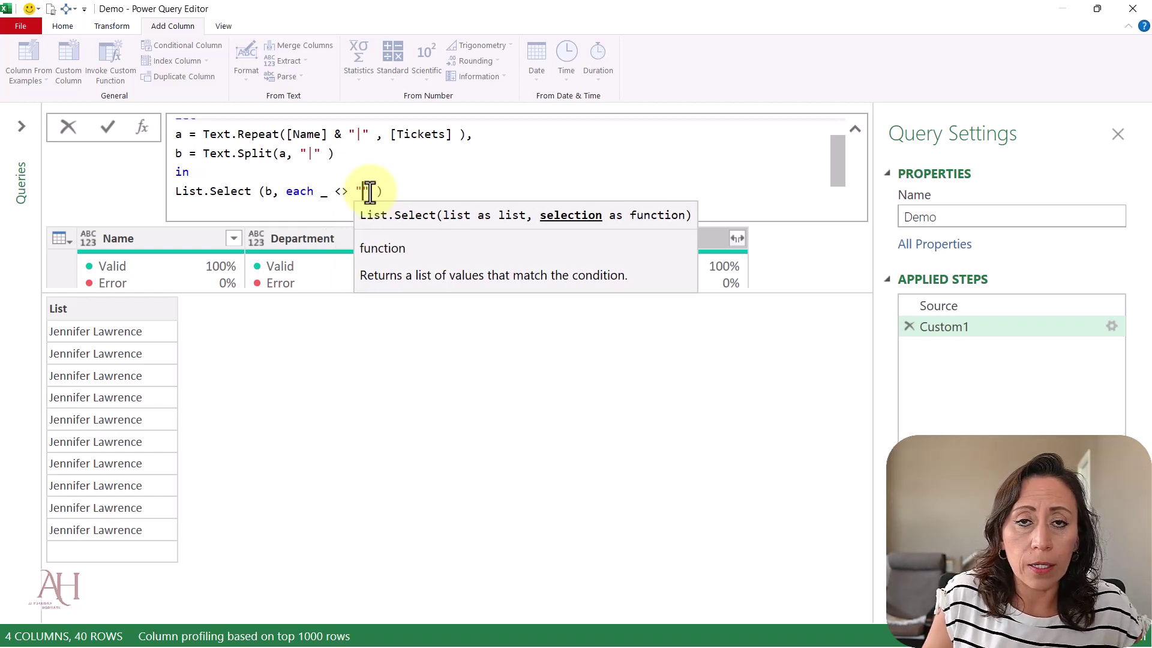
{"action": "key", "text": "End"}
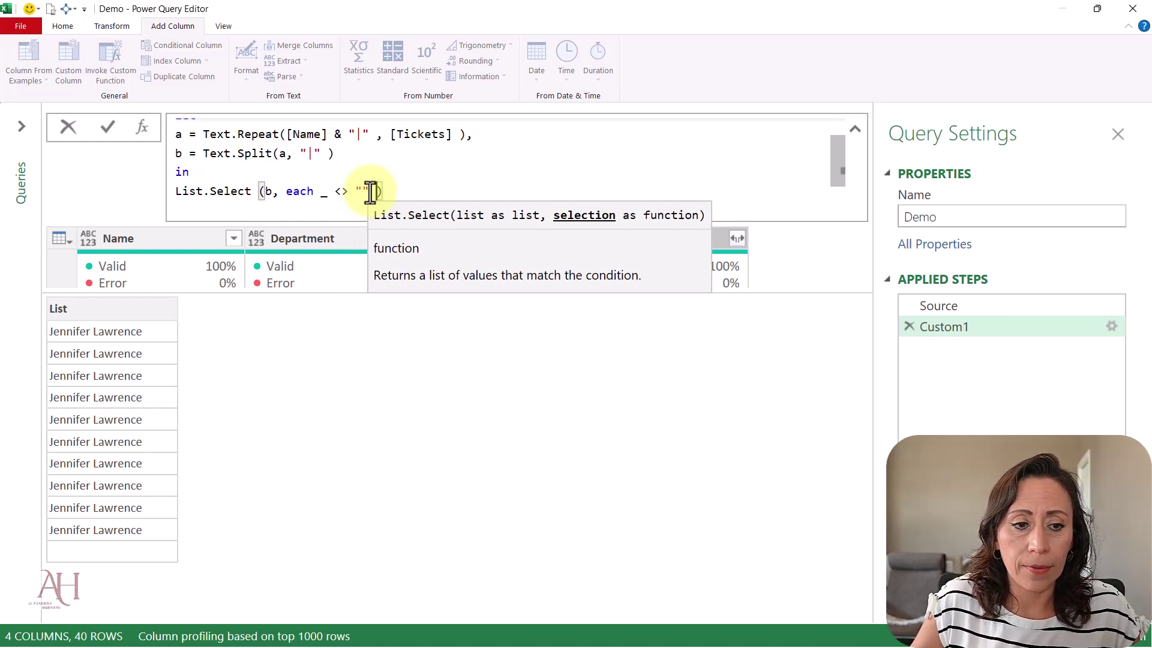
{"action": "left_click", "coordinate": [412, 186]}
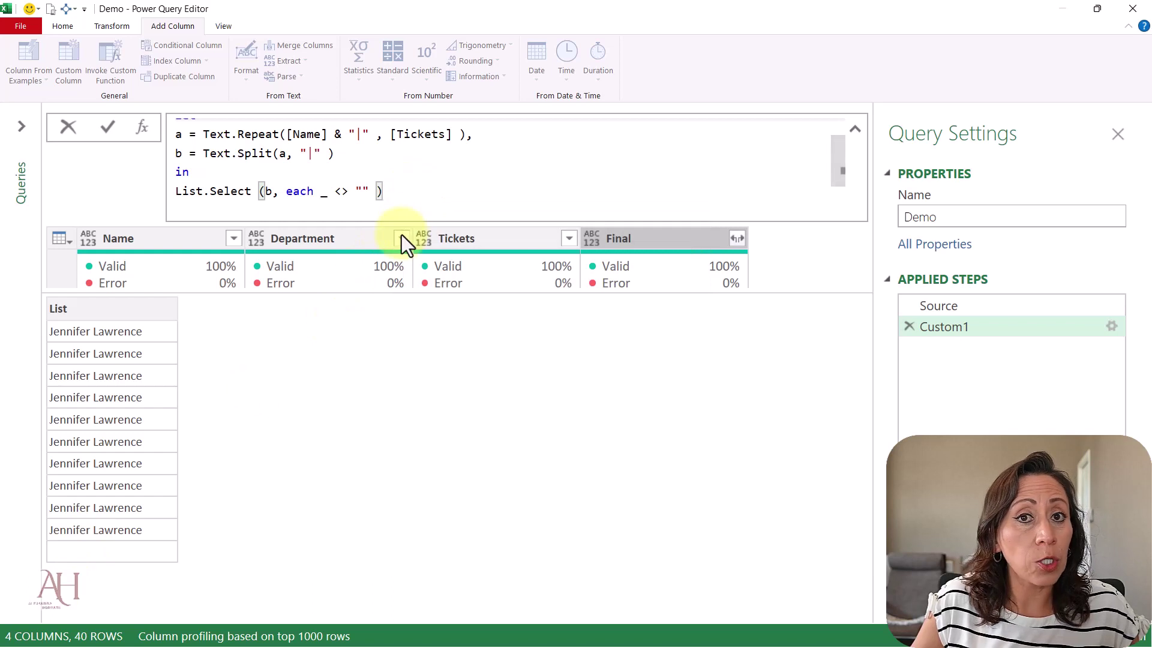
{"action": "type", "text": ")"}
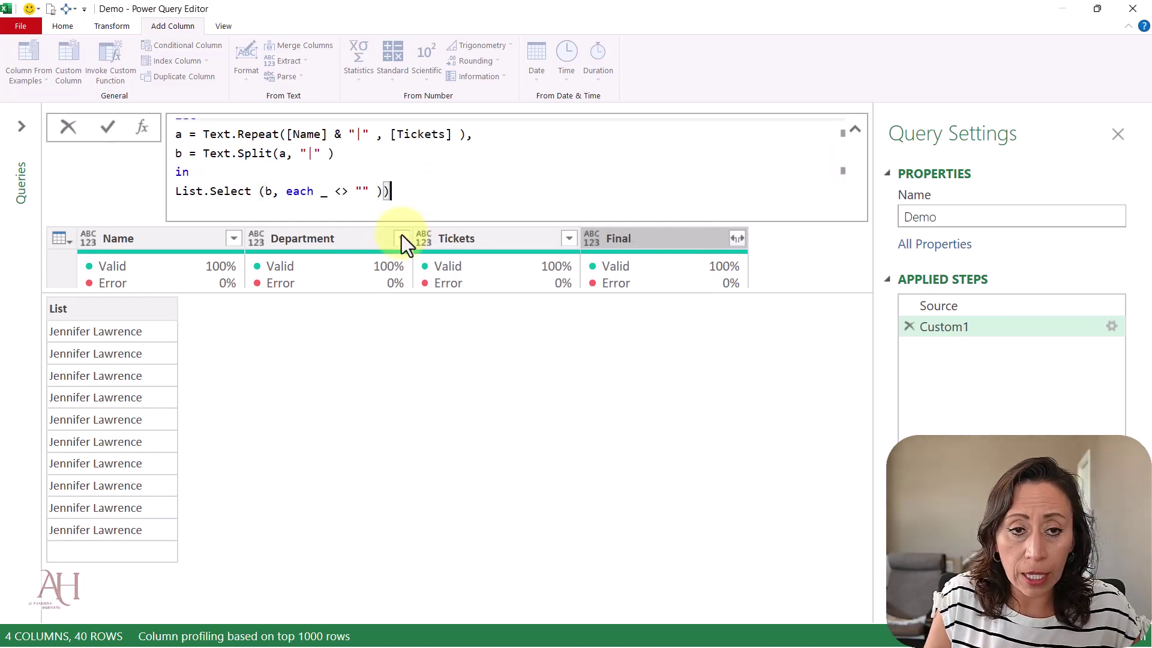
{"action": "key", "text": "Return"}
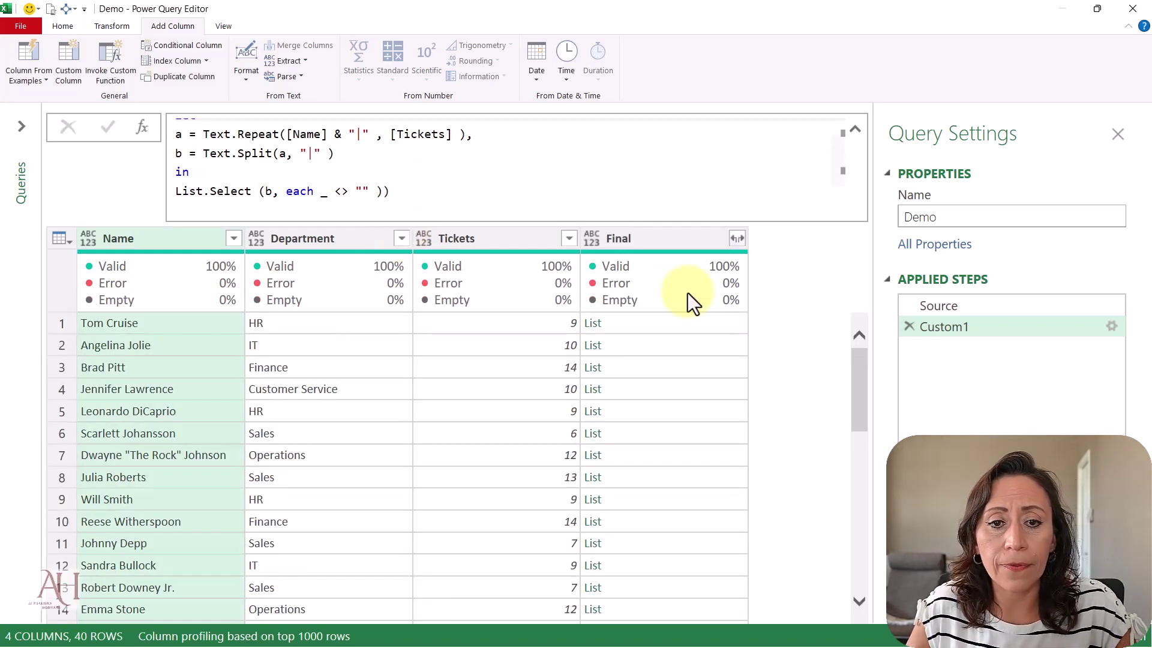
Step: Check the Final lists of the first, third and fourth rows for remaining blank items
{"action": "left_click", "coordinate": [719, 317]}
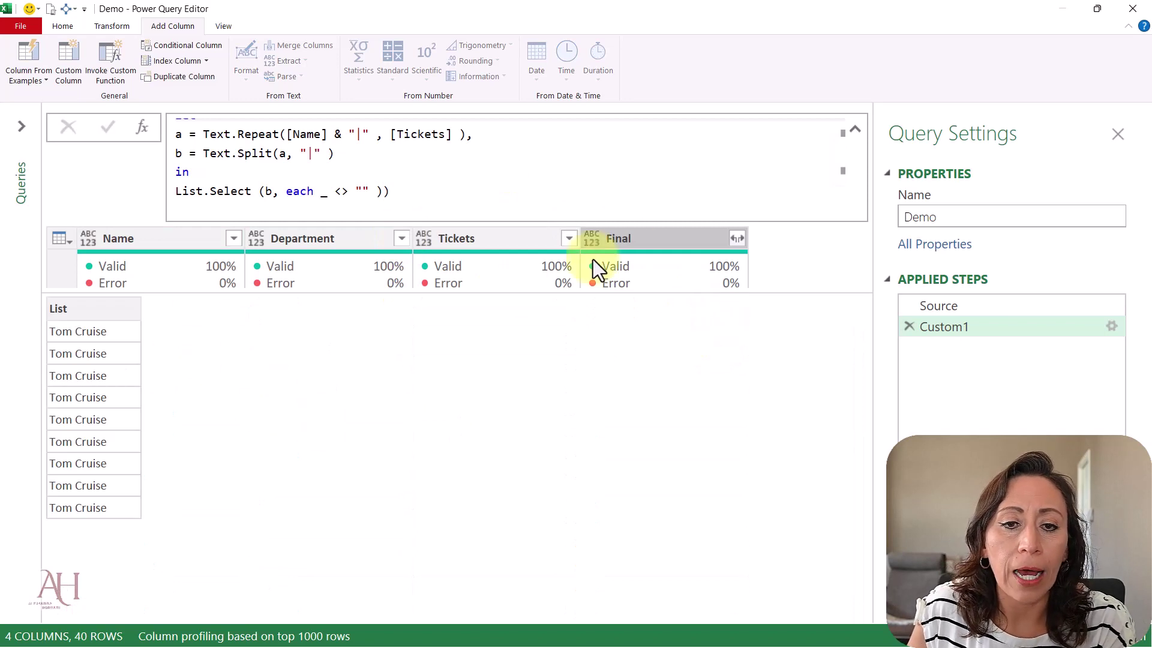
{"action": "left_click", "coordinate": [854, 127]}
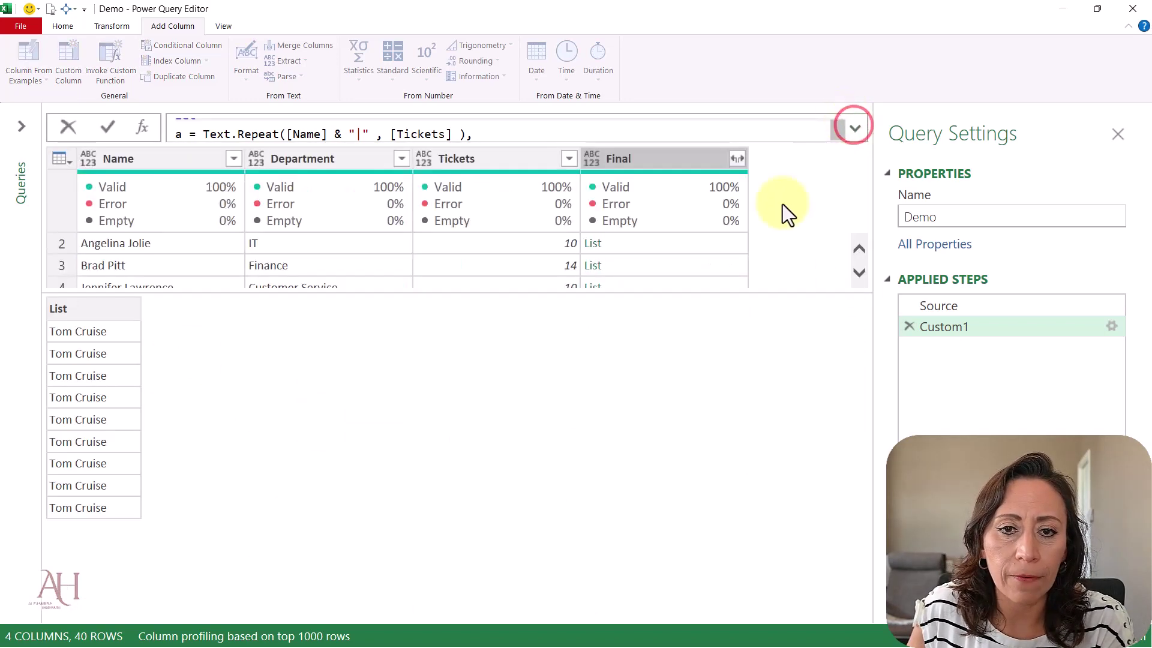
{"action": "left_click", "coordinate": [715, 268]}
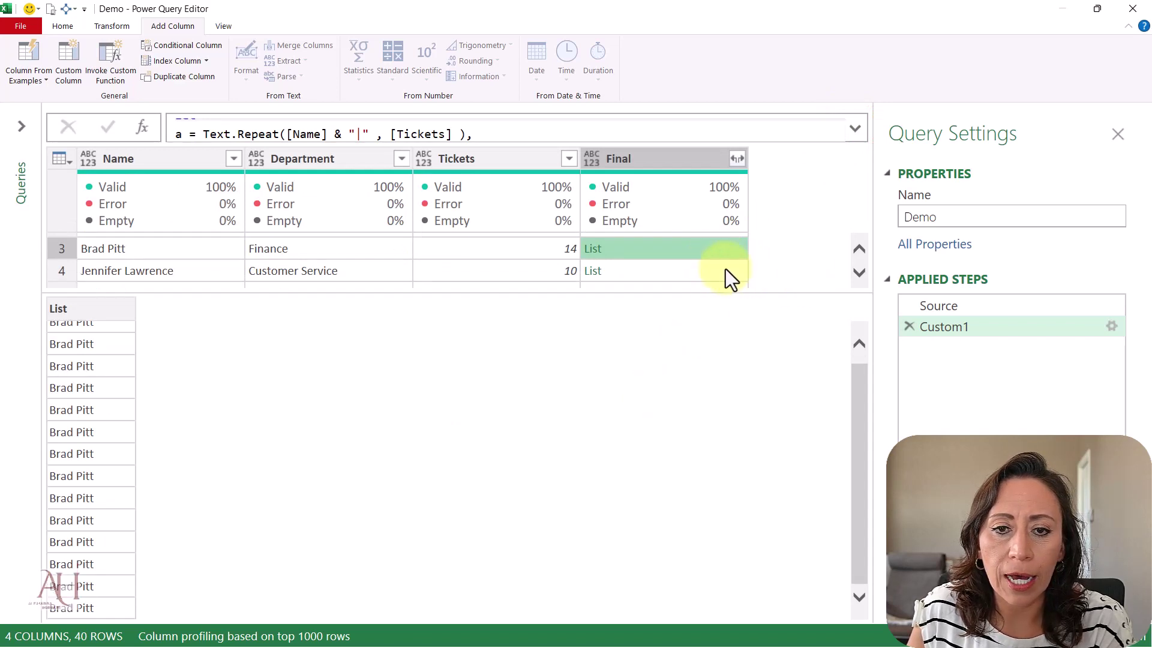
{"action": "left_click", "coordinate": [724, 269]}
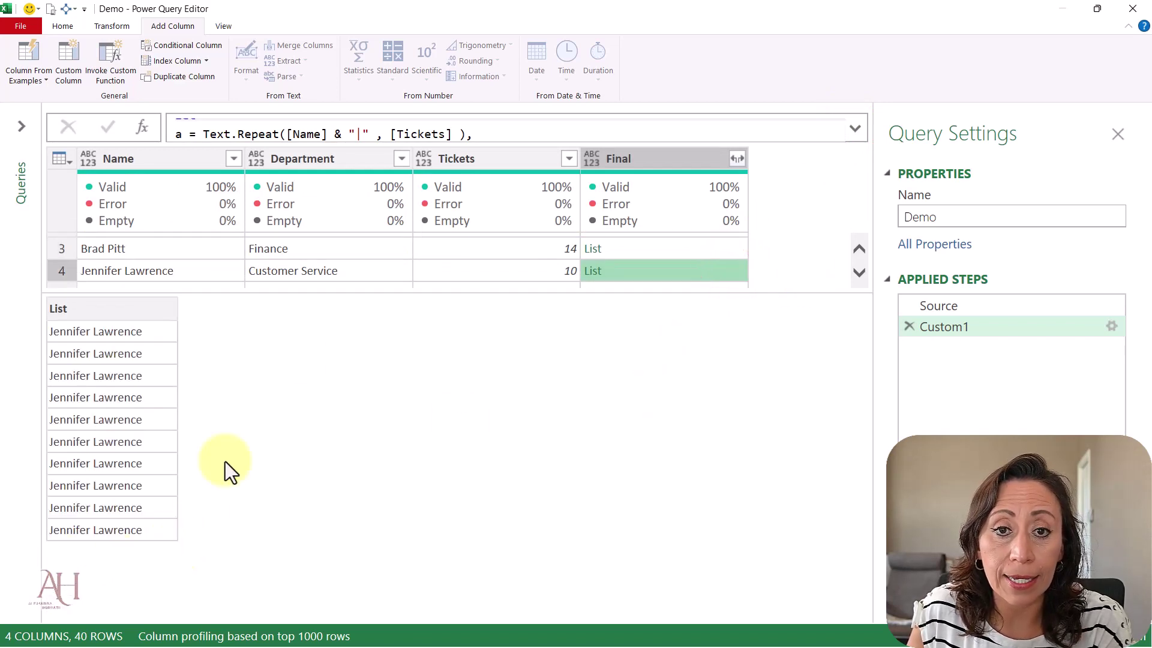
Step: Expand the lists in the Final column to new rows and preview the value in row 9
{"action": "left_click", "coordinate": [687, 164]}
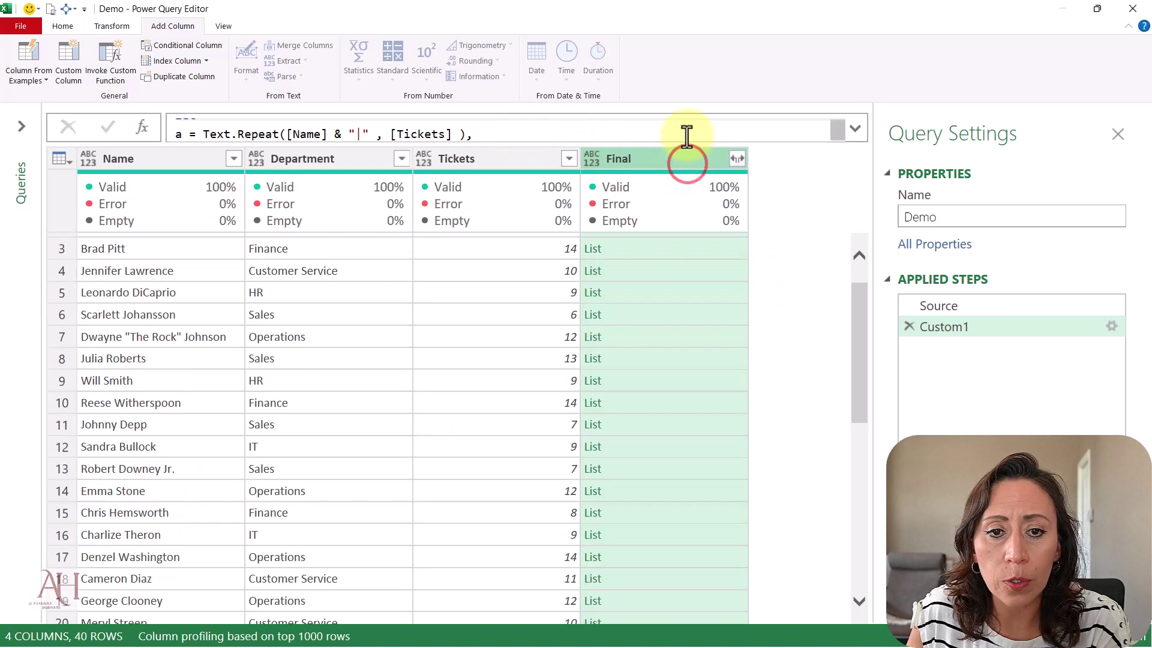
{"action": "left_click", "coordinate": [737, 159]}
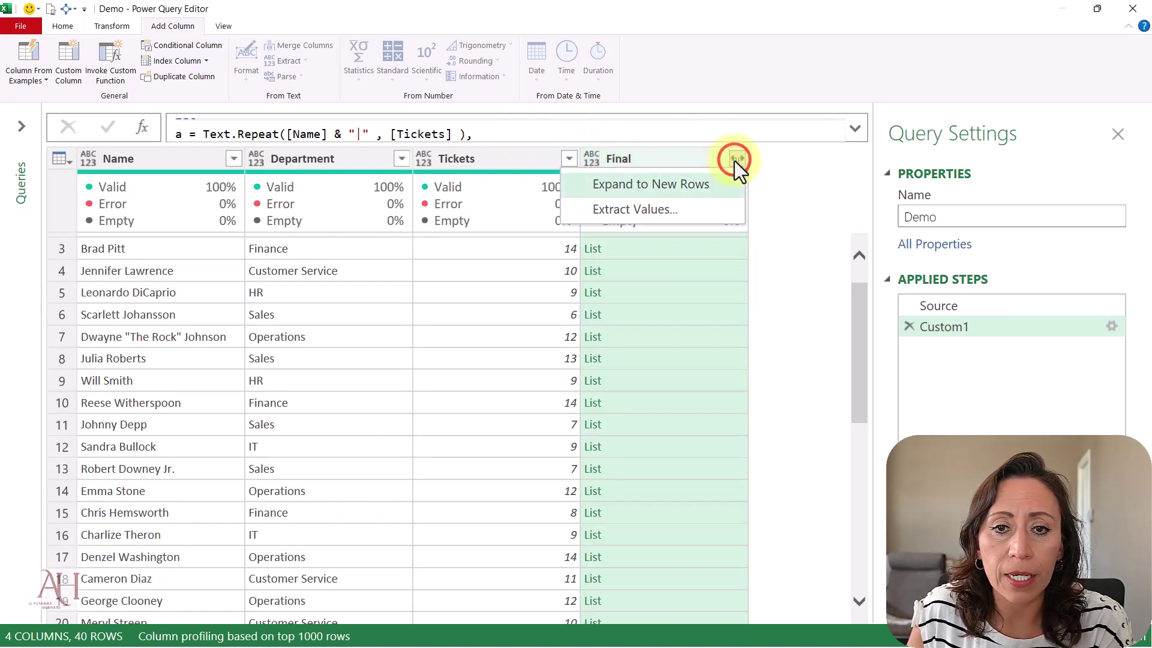
{"action": "left_click", "coordinate": [703, 189]}
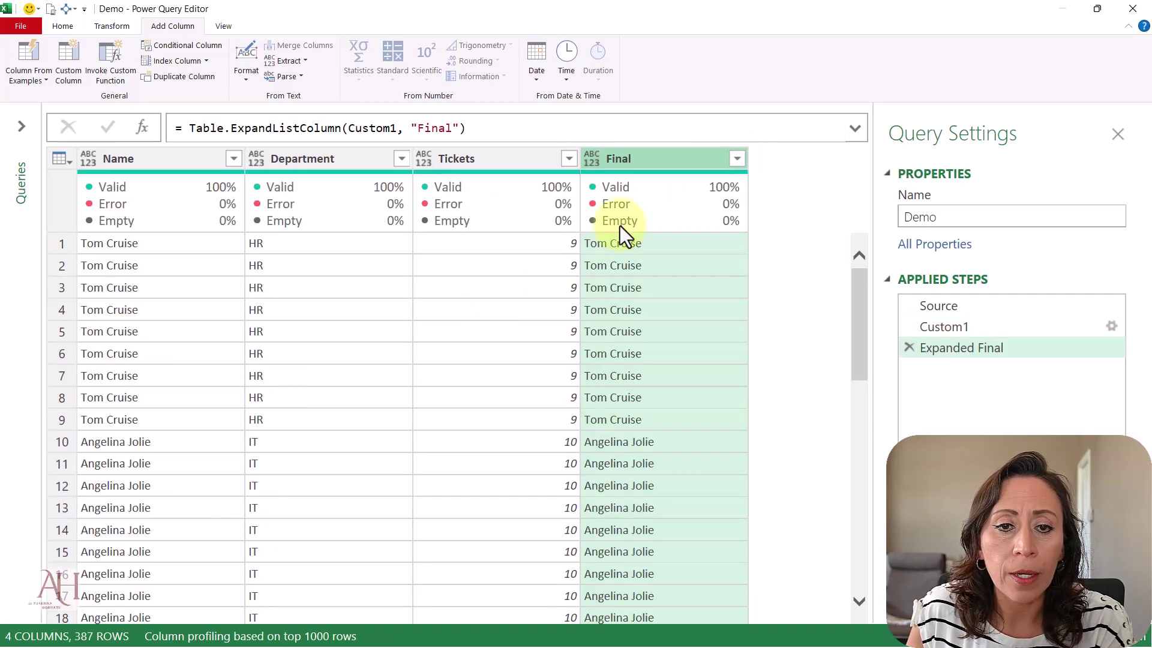
{"action": "left_click", "coordinate": [646, 419]}
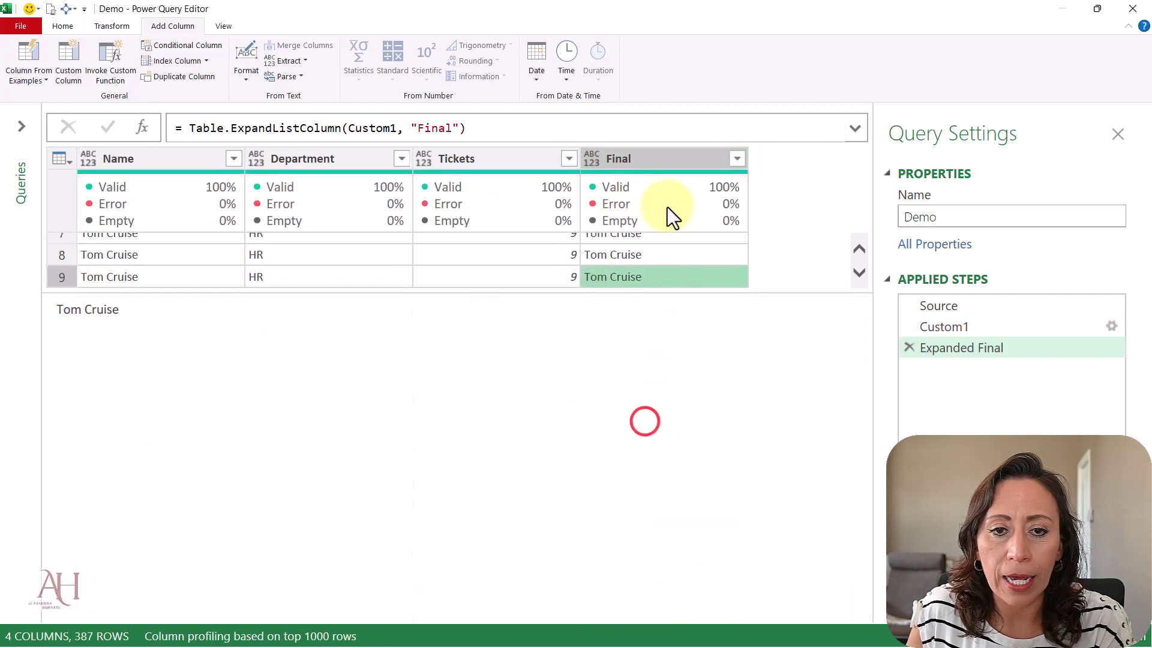
Step: Review the expanded rows and the Final, Tickets, Department and Name columns to decide which ones to keep
{"action": "scroll", "coordinate": [664, 253], "scroll_direction": "up", "scroll_amount": 1}
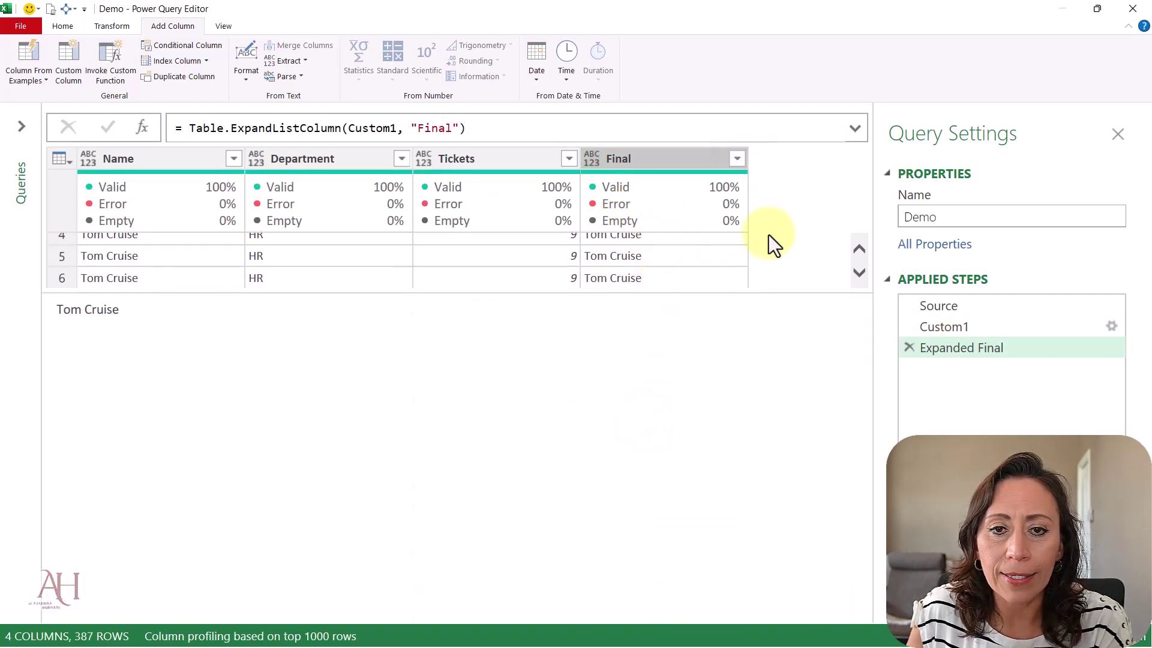
{"action": "left_click", "coordinate": [856, 254]}
{"action": "left_click", "coordinate": [610, 157]}
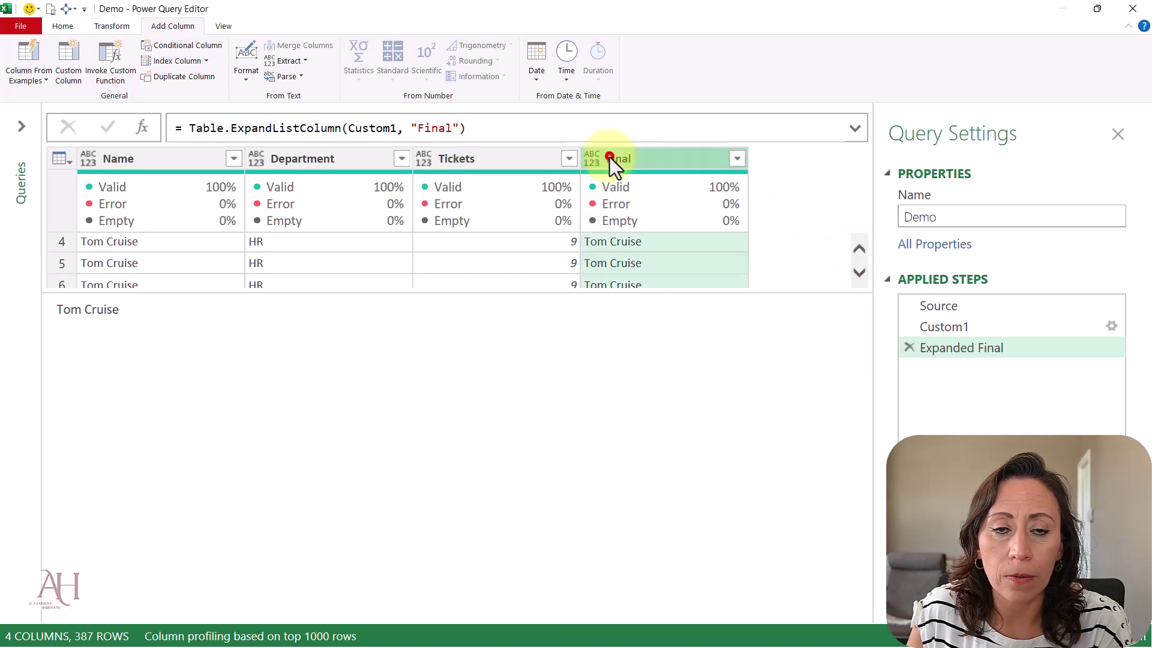
{"action": "left_click", "coordinate": [533, 161]}
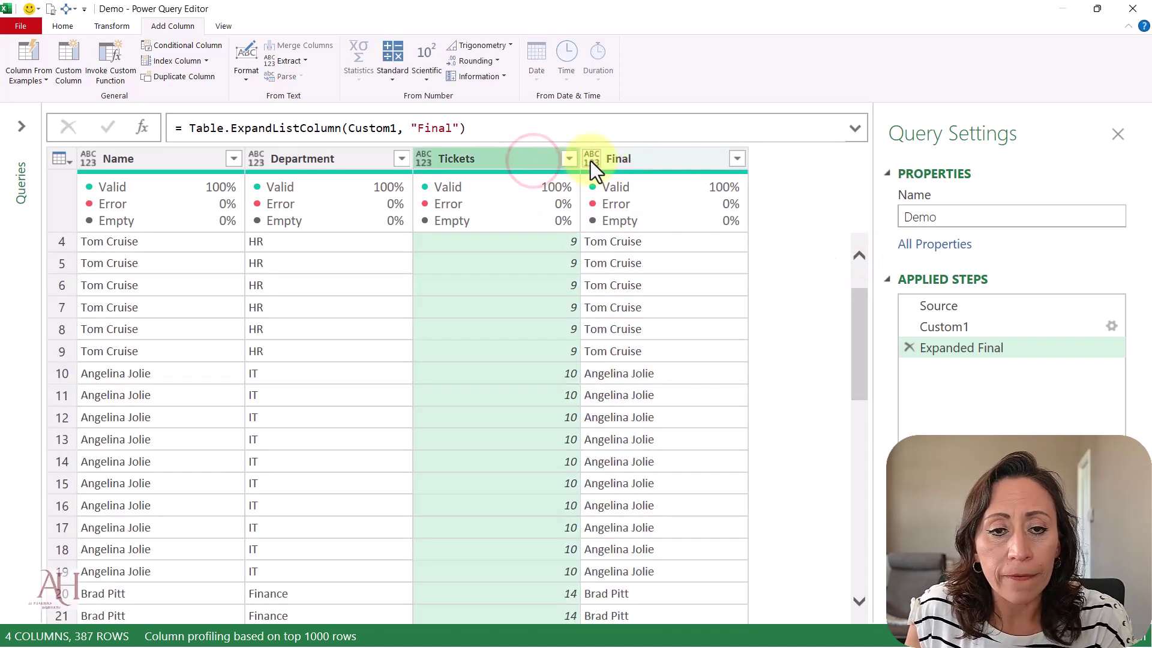
{"action": "left_click", "coordinate": [332, 167]}
{"action": "left_click", "coordinate": [527, 161]}
{"action": "left_click", "coordinate": [487, 162]}
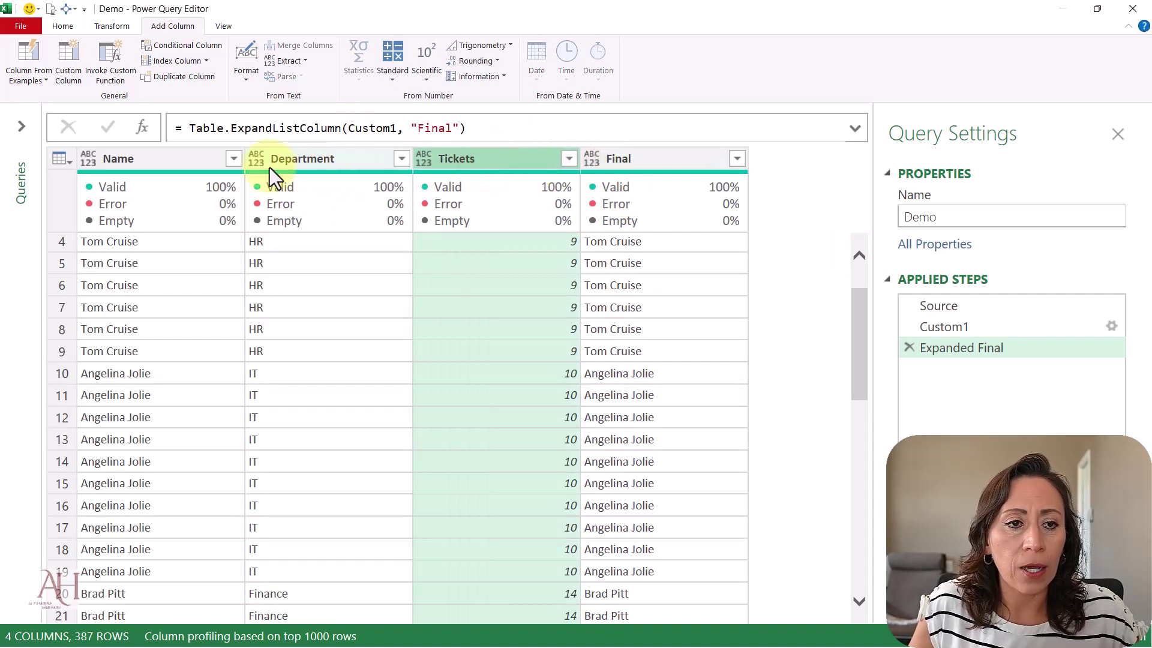
{"action": "left_click", "coordinate": [180, 163]}
Step: Append a double-bracket column selection to the Table.ExpandListColumn formula, with [Name] as the first column followed by a comma
{"action": "left_click", "coordinate": [497, 129]}
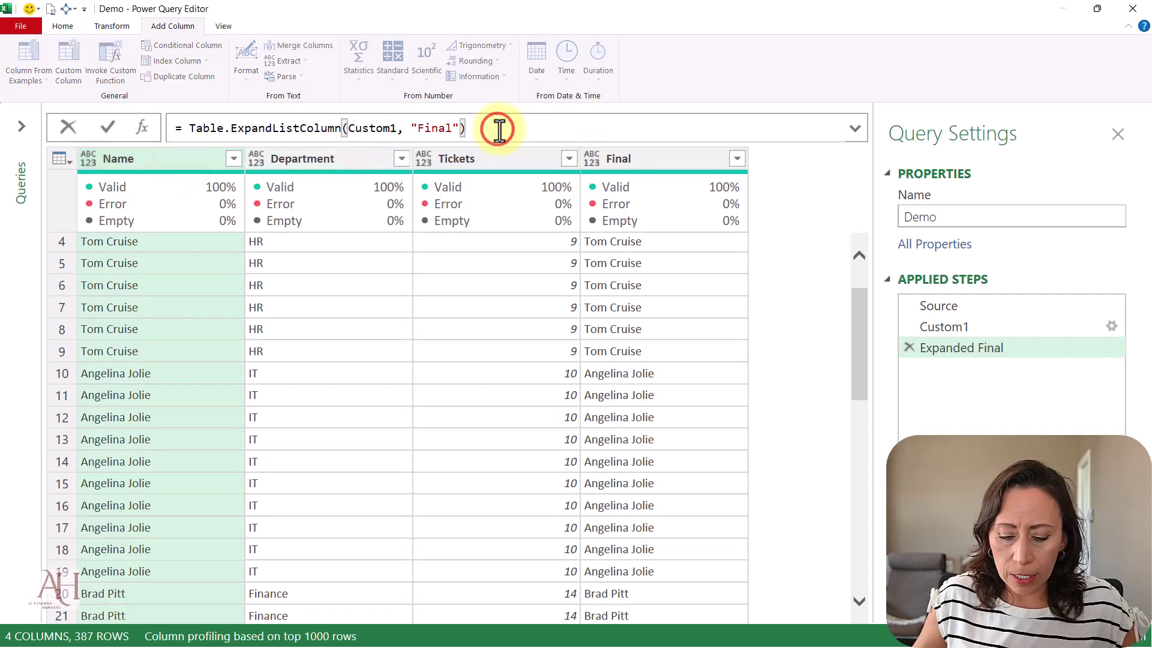
{"action": "type", "text": "[["}
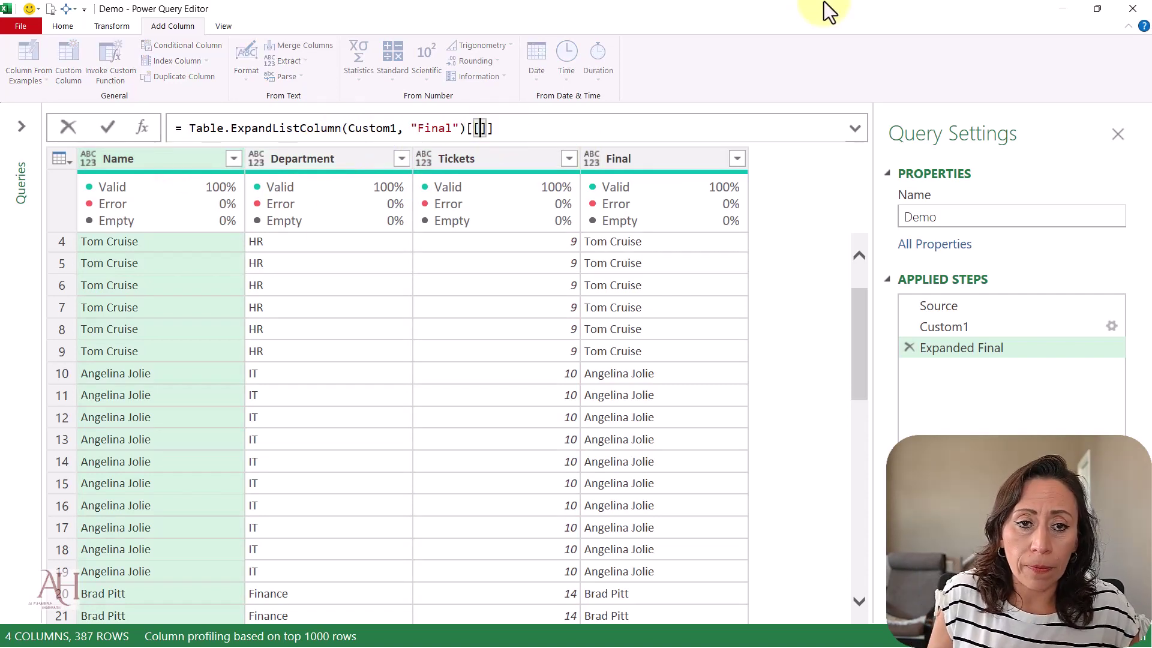
{"action": "type", "text": "Name"}
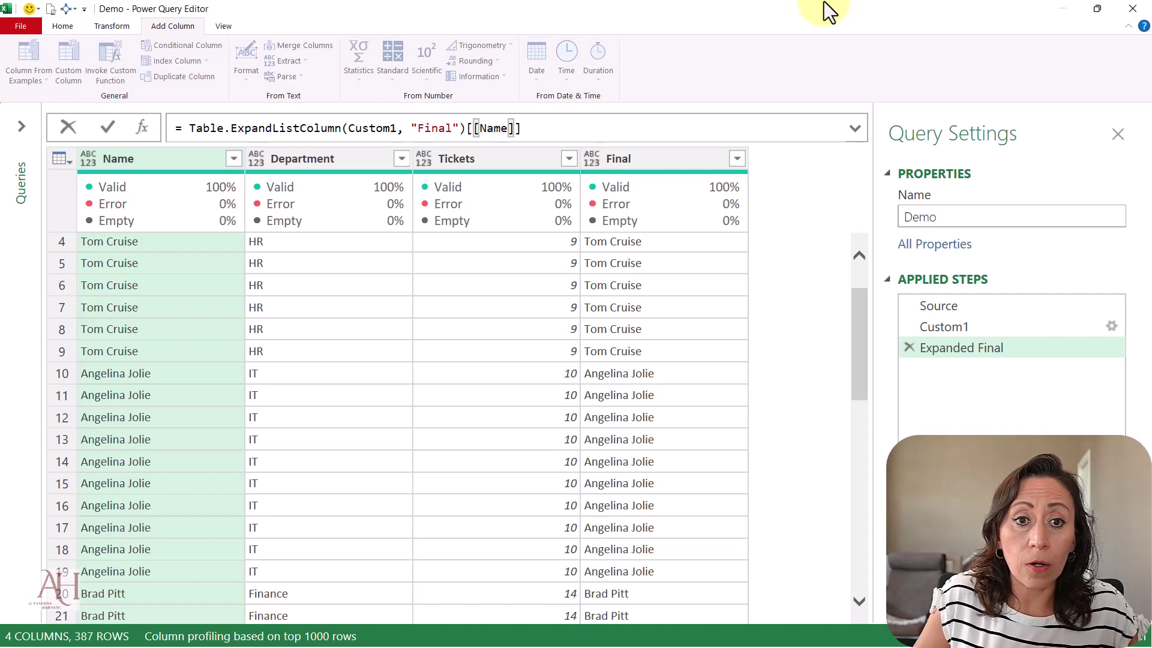
{"action": "key", "text": "Right"}
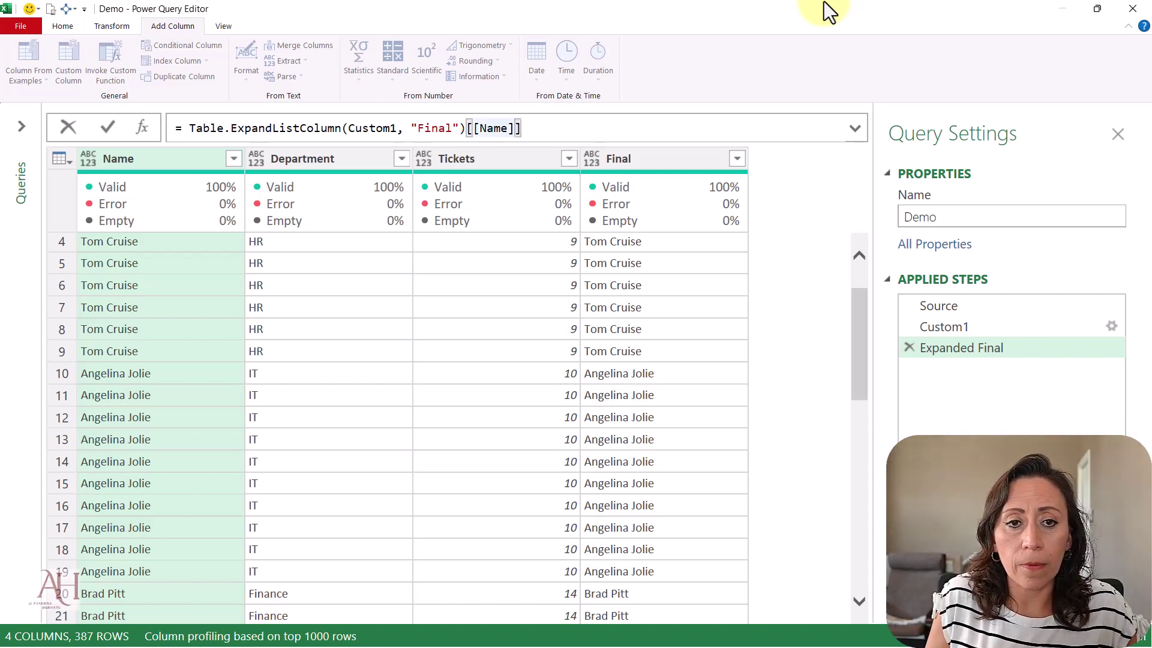
{"action": "type", "text": "."}
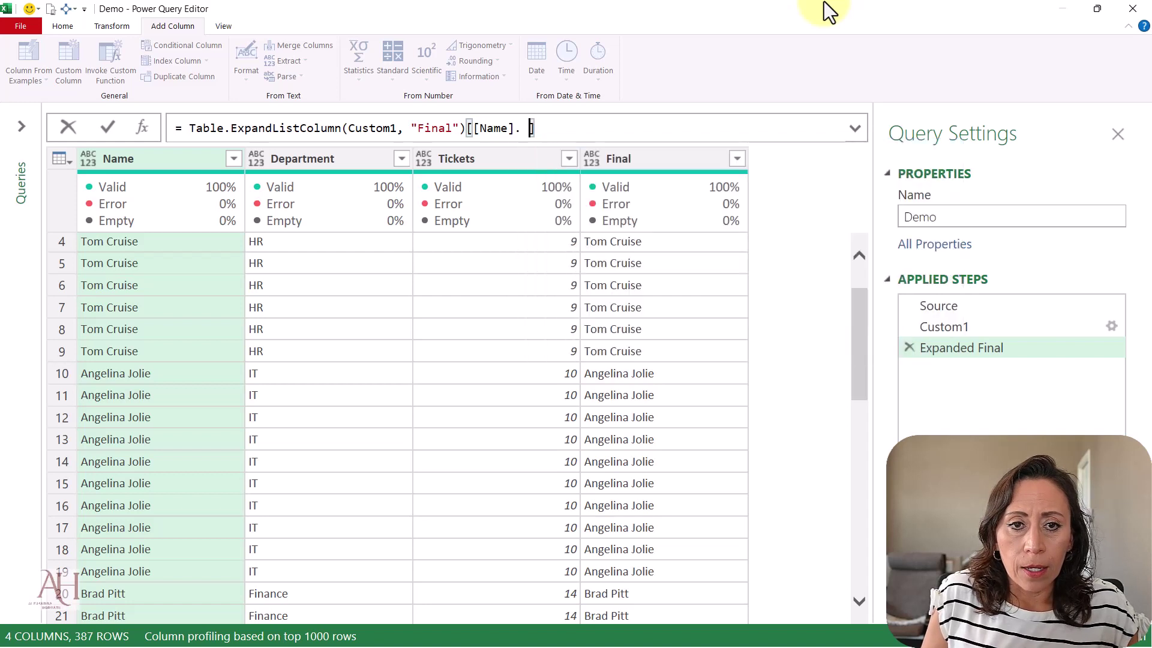
{"action": "key", "text": "BackSpace"}
{"action": "key", "text": "BackSpace"}
{"action": "type", "text": ", "}
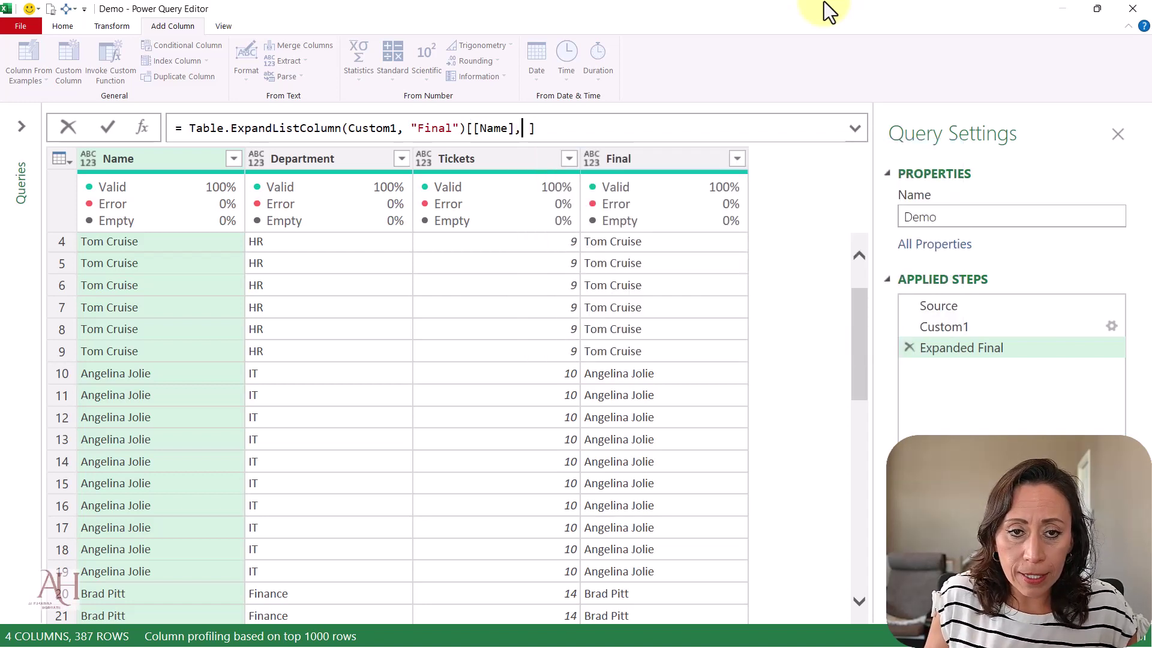
Step: Complete the column selection with [Department], remove the extra space before the closing bracket, and apply the formula
{"action": "type", "text": "["}
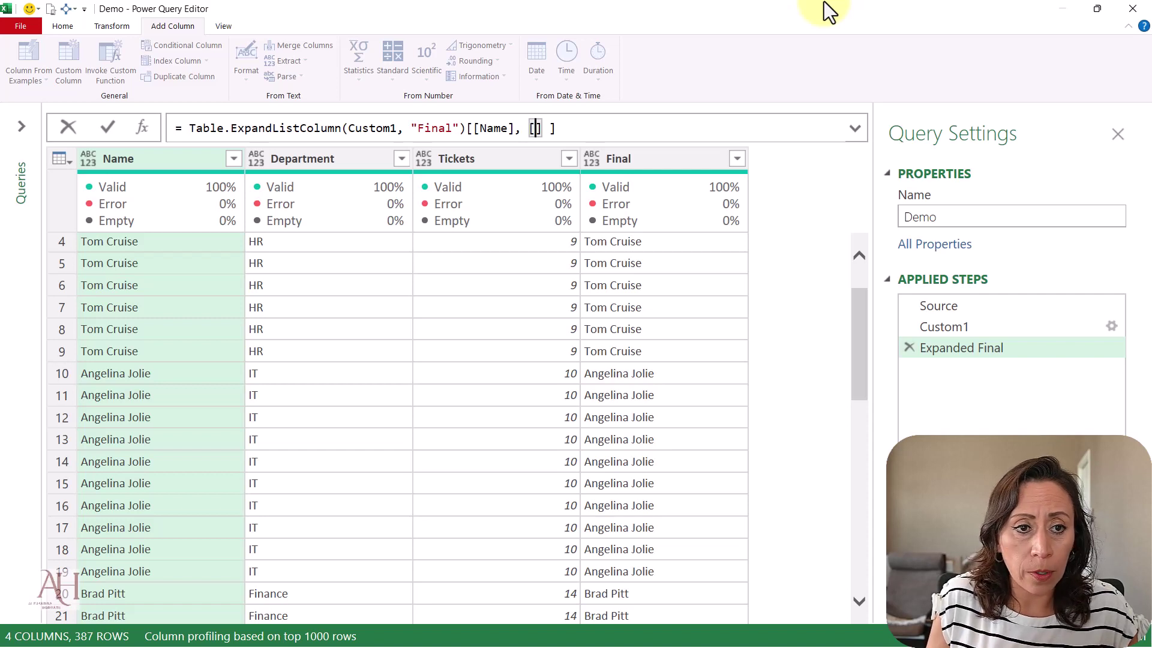
{"action": "type", "text": "Departm"}
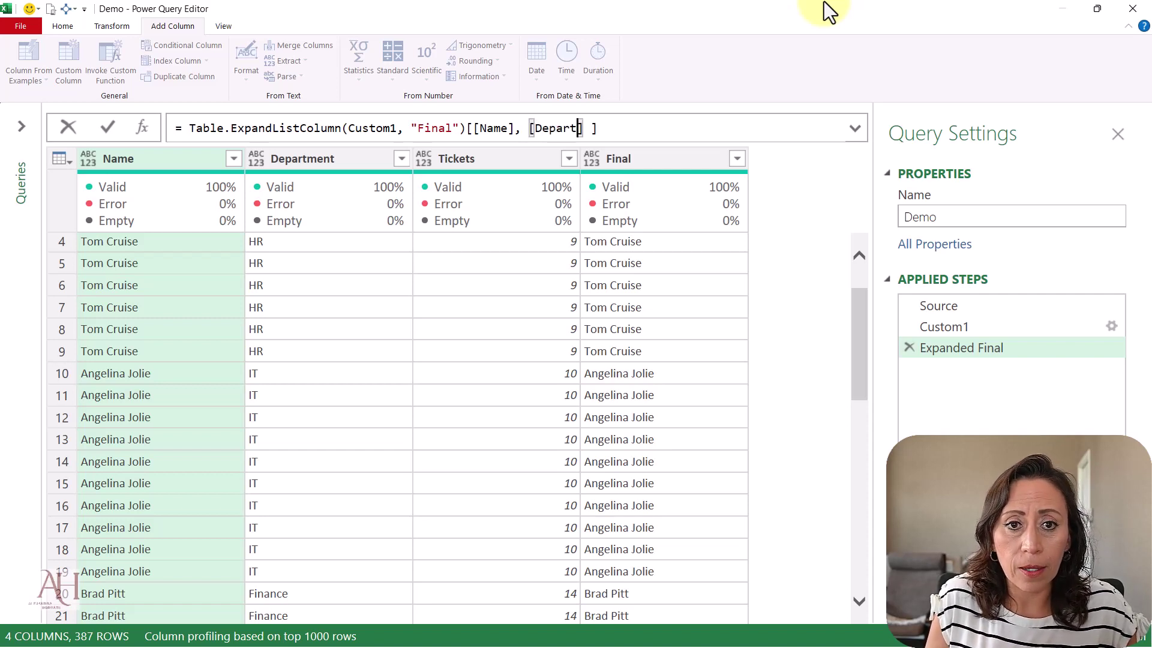
{"action": "type", "text": "ent"}
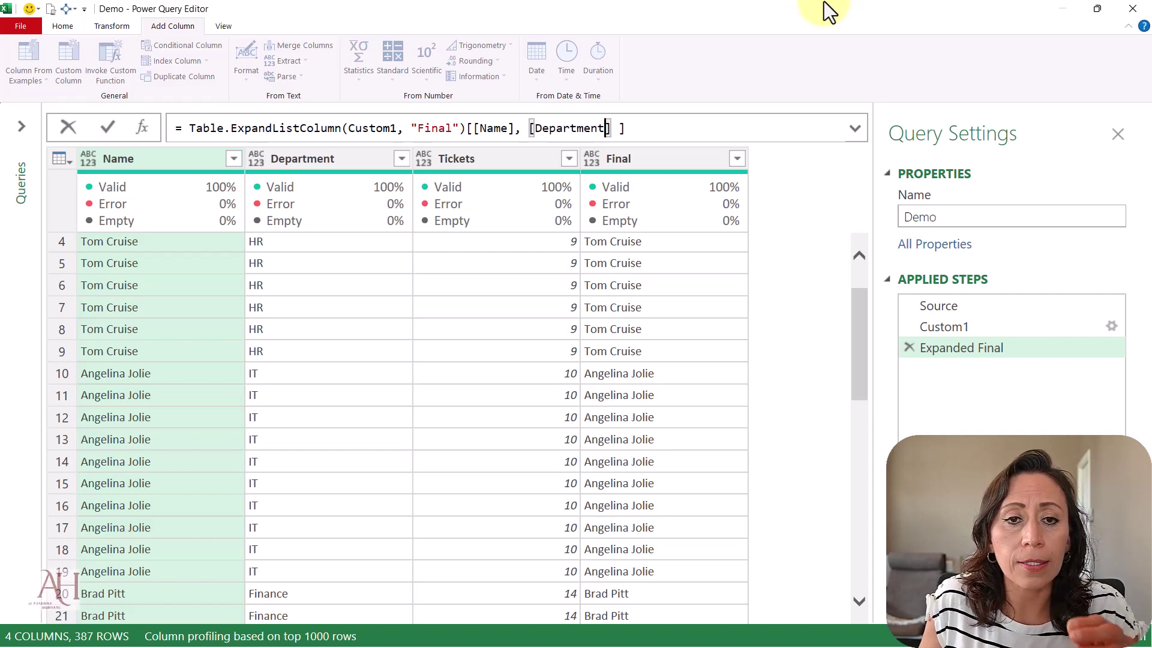
{"action": "key", "text": "Right"}
{"action": "key", "text": "Delete"}
{"action": "key", "text": "End"}
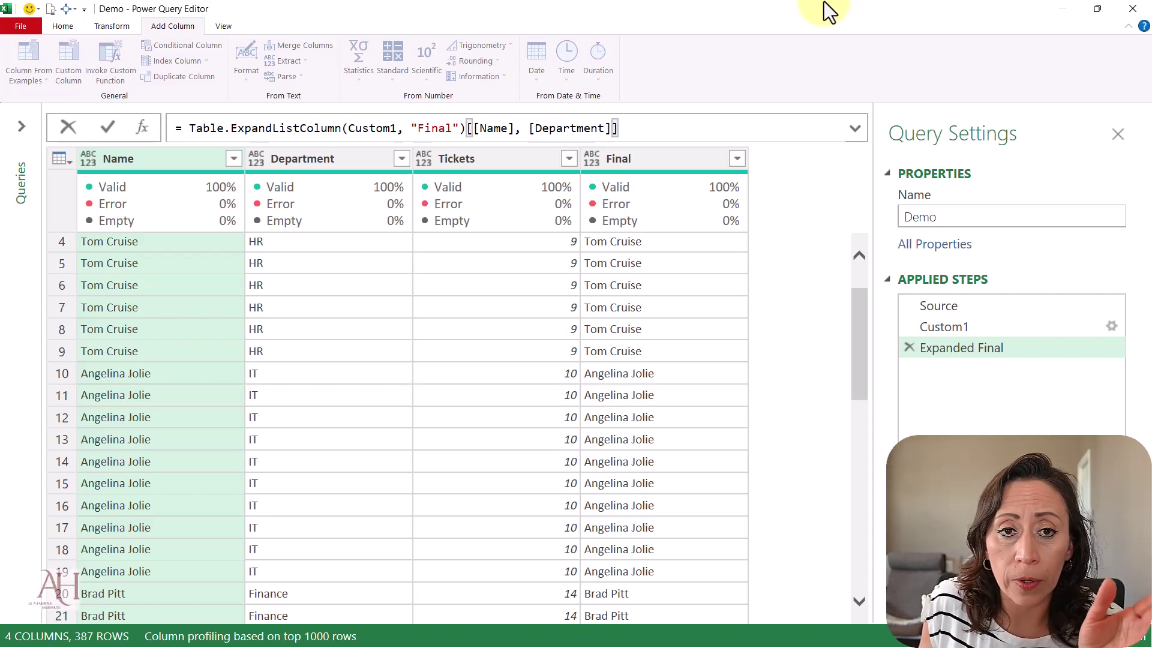
{"action": "key", "text": "End"}
{"action": "key", "text": "Return"}
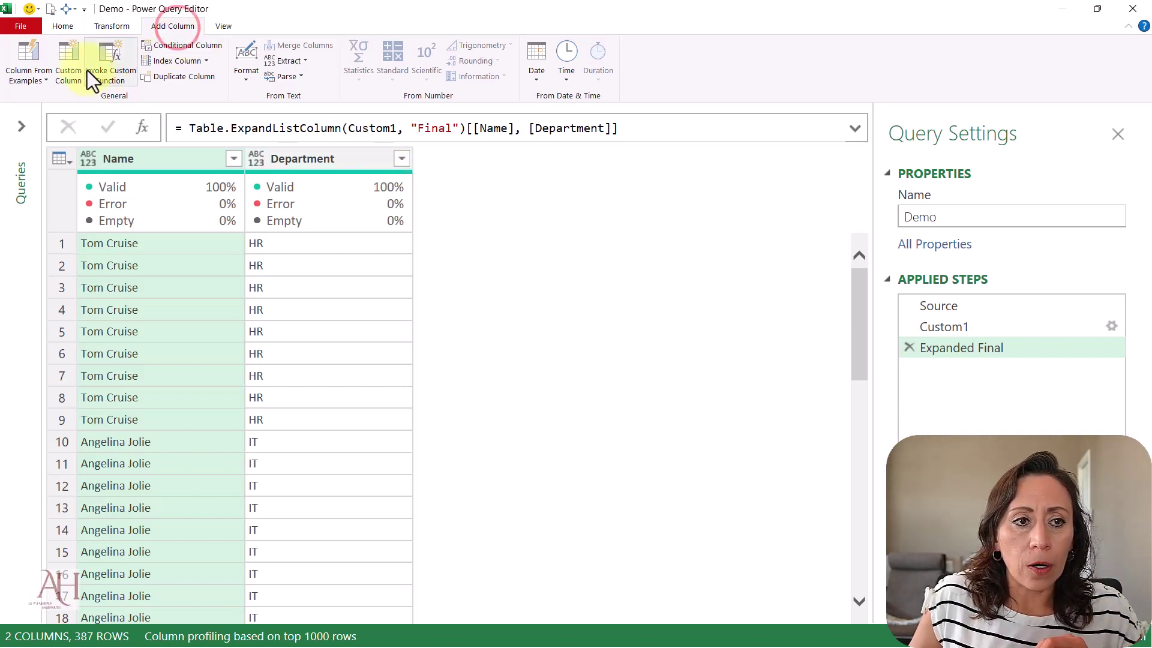
{"action": "left_click", "coordinate": [59, 72]}
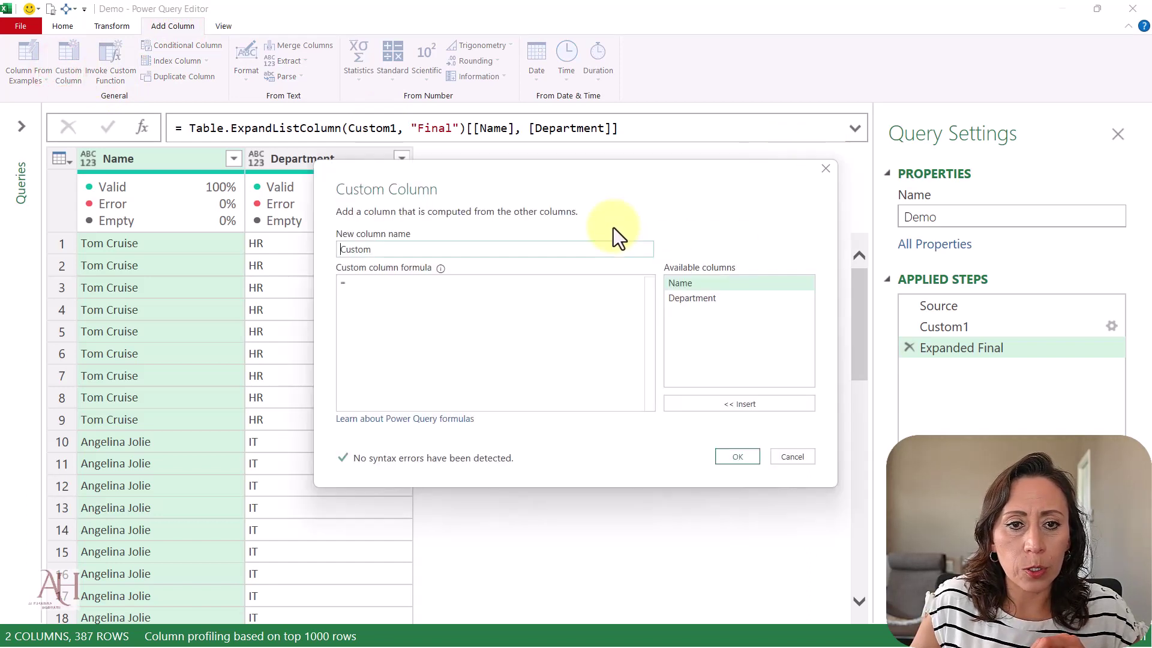
{"action": "left_click", "coordinate": [518, 297]}
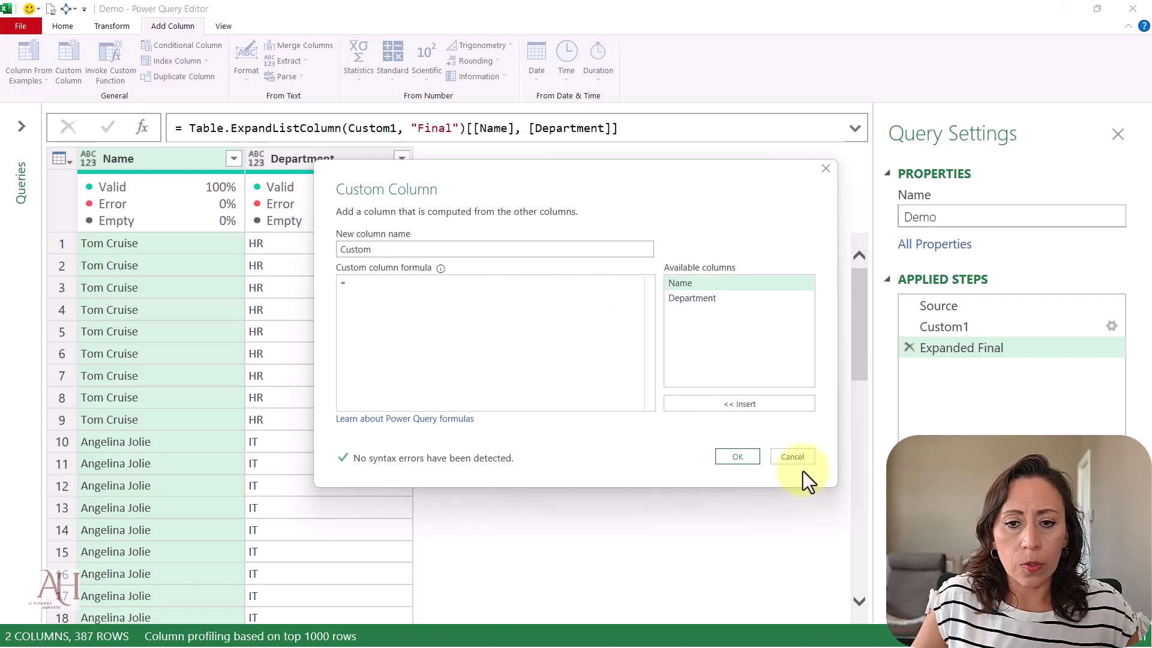
{"action": "left_click", "coordinate": [791, 456]}
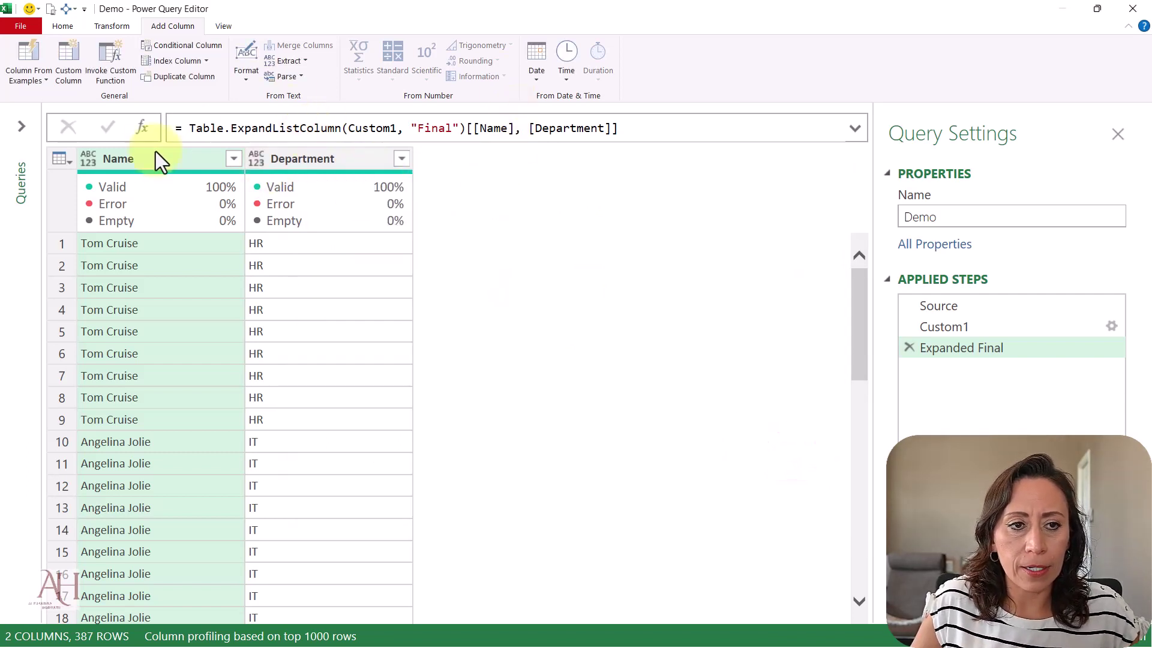
Step: Add a blank formula step after Expanded Final and rename the Expanded Final step to Expanded
{"action": "left_click", "coordinate": [141, 128]}
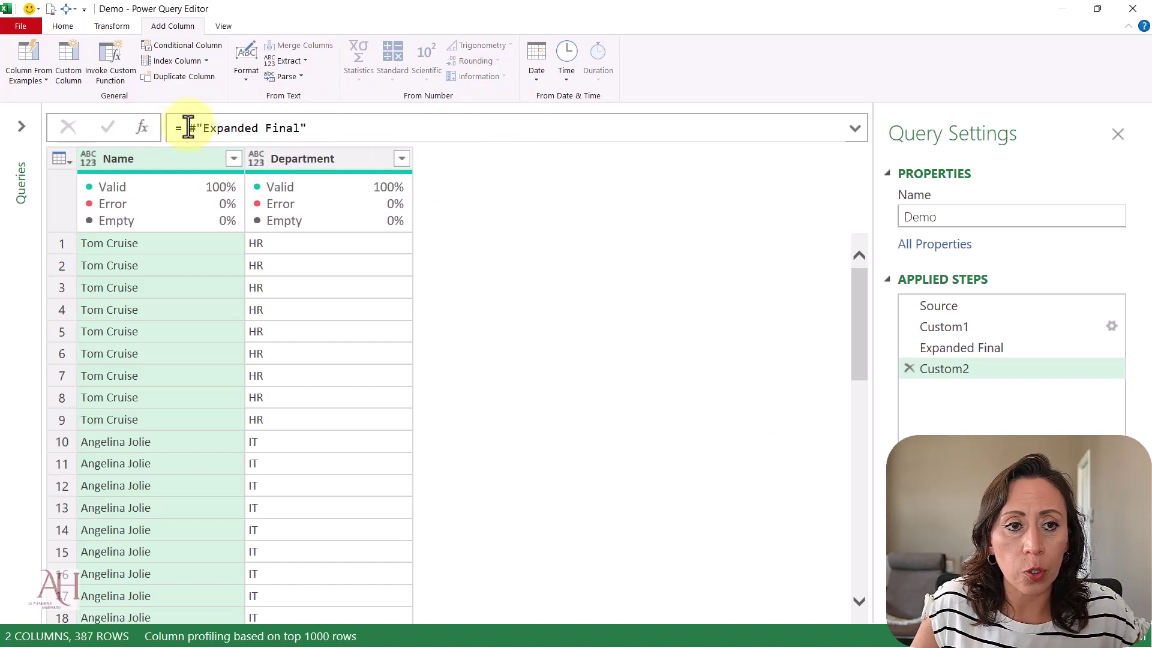
{"action": "left_click", "coordinate": [966, 346]}
{"action": "left_click", "coordinate": [966, 347]}
{"action": "left_click", "coordinate": [1077, 357]}
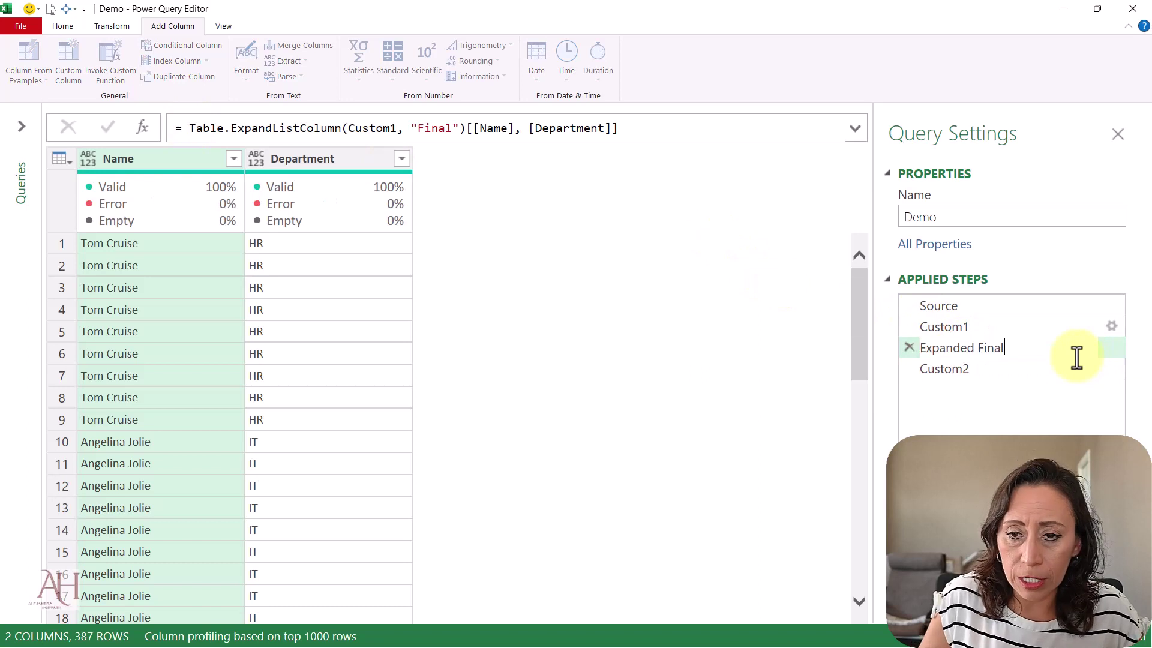
{"action": "key", "text": "BackSpace"}
{"action": "key", "text": "BackSpace"}
{"action": "key", "text": "BackSpace"}
{"action": "key", "text": "BackSpace"}
{"action": "key", "text": "BackSpace"}
{"action": "key", "text": "Return"}
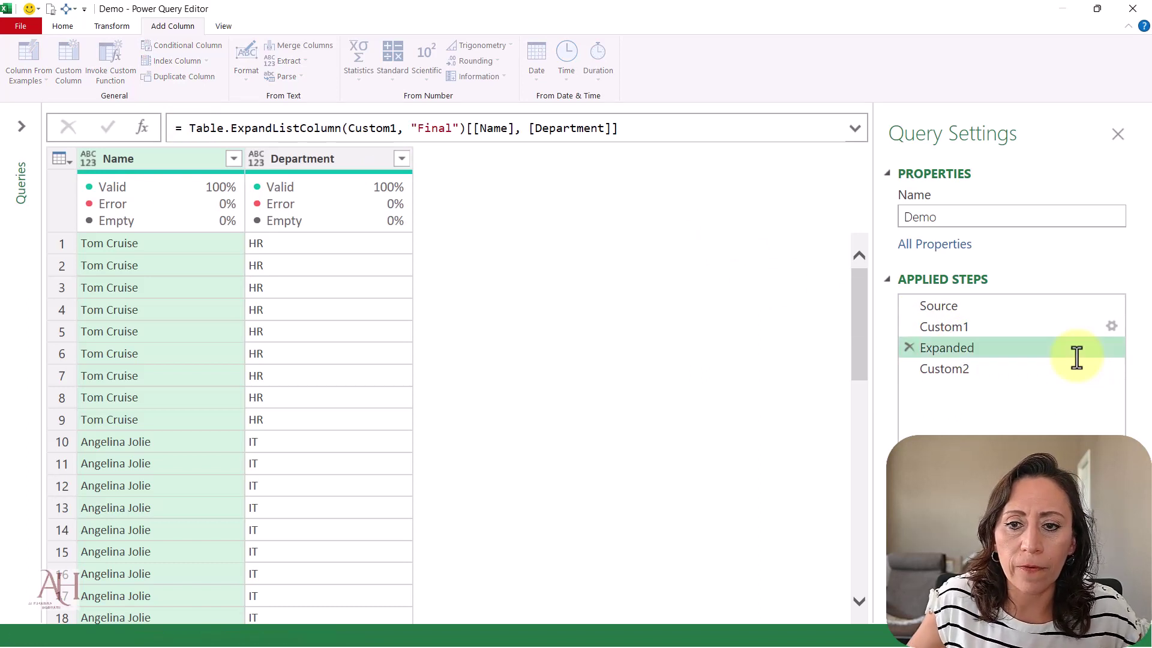
Step: In the Custom2 step's formula, wrap Expanded in Table.AddColumn and name the new column "Temp", followed by a comma
{"action": "left_click", "coordinate": [1006, 363]}
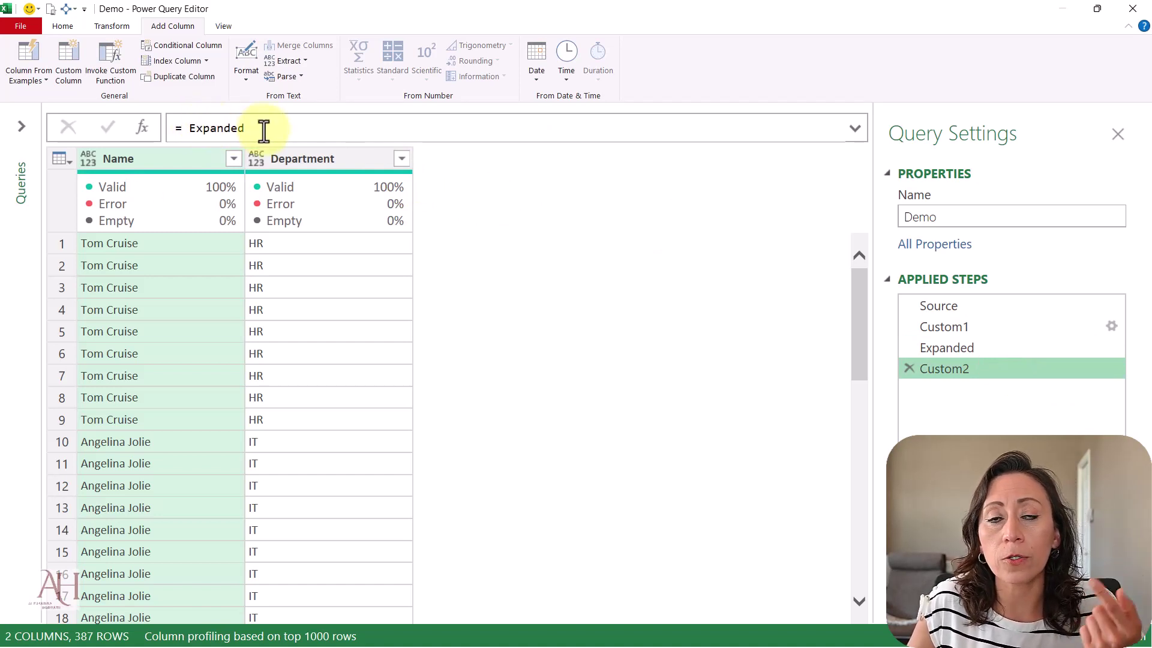
{"action": "left_click", "coordinate": [182, 127]}
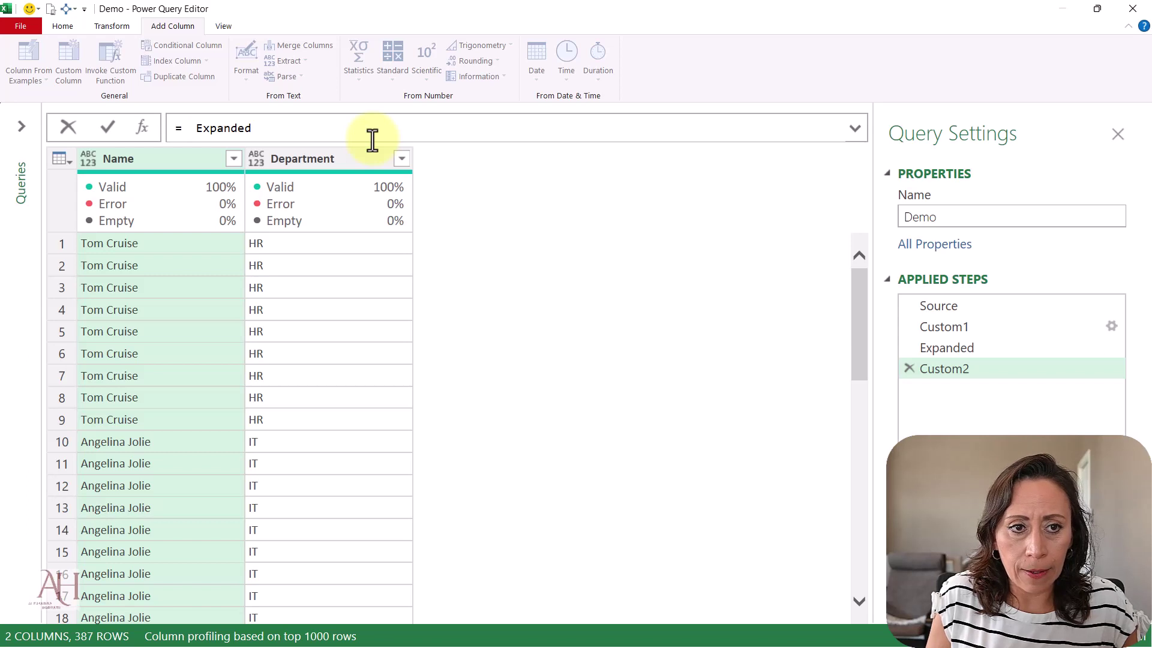
{"action": "type", "text": "Ta"}
{"action": "key", "text": "Tab"}
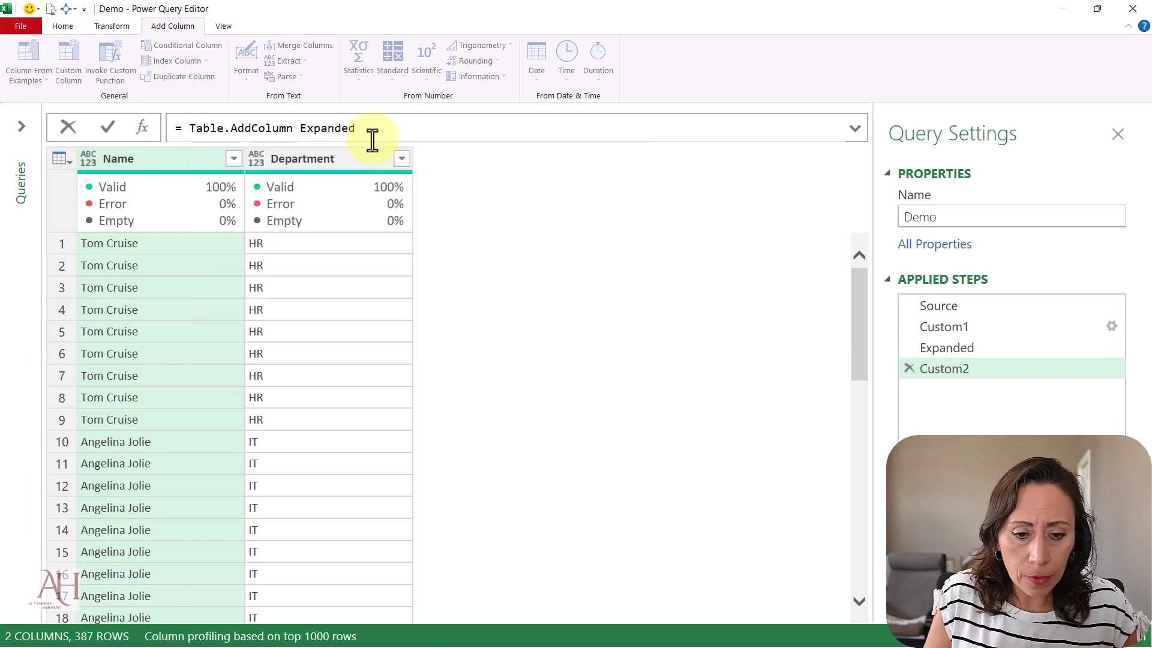
{"action": "type", "text": "("}
{"action": "key", "text": "End"}
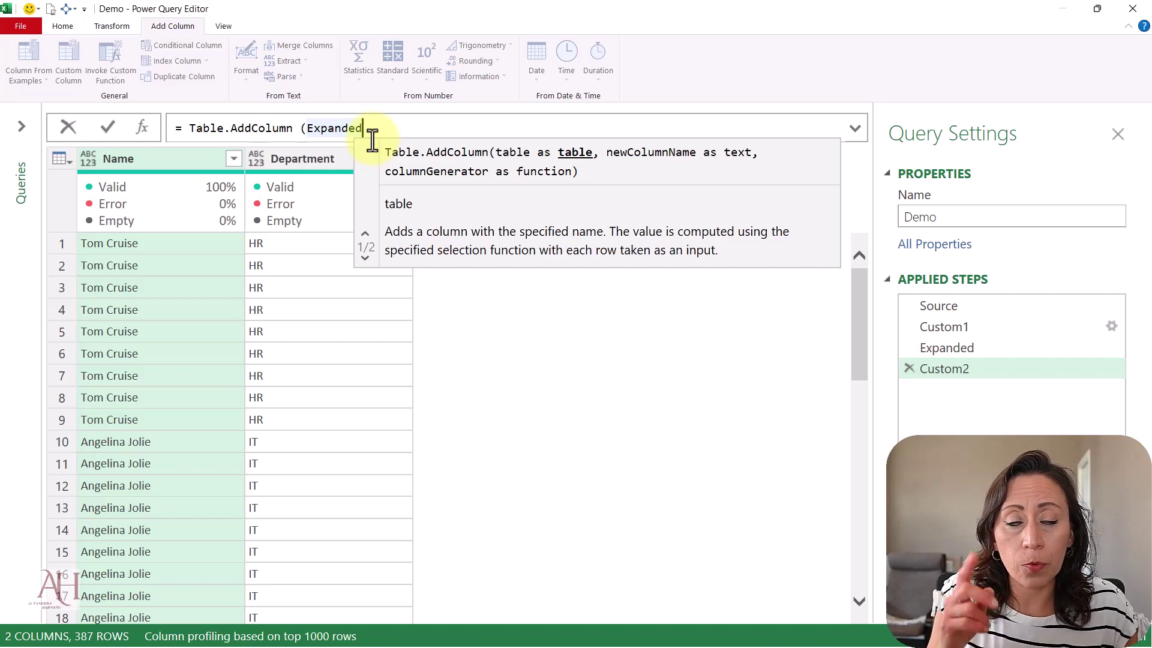
{"action": "type", "text": ","}
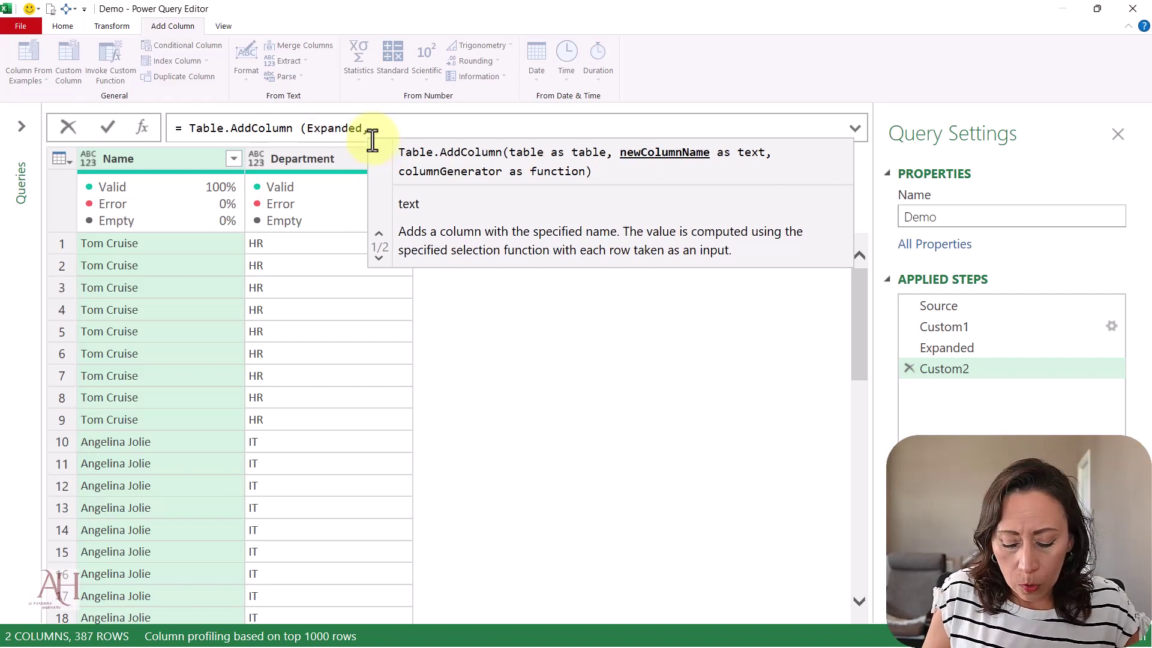
{"action": "type", "text": " \"Temp"}
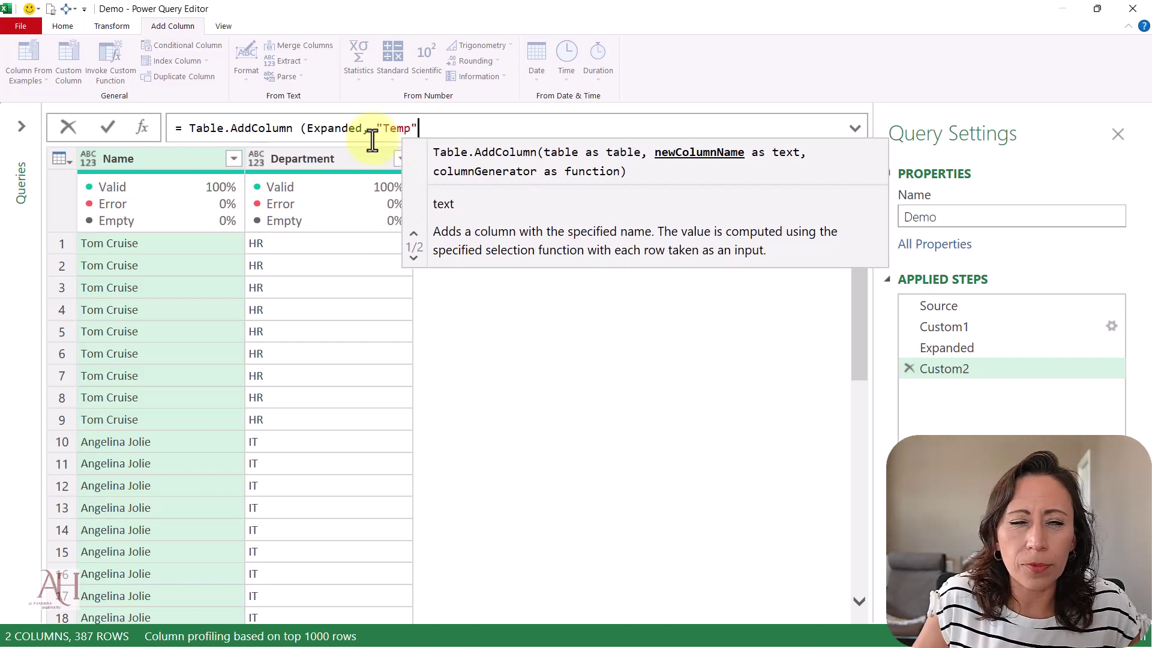
{"action": "type", "text": ","}
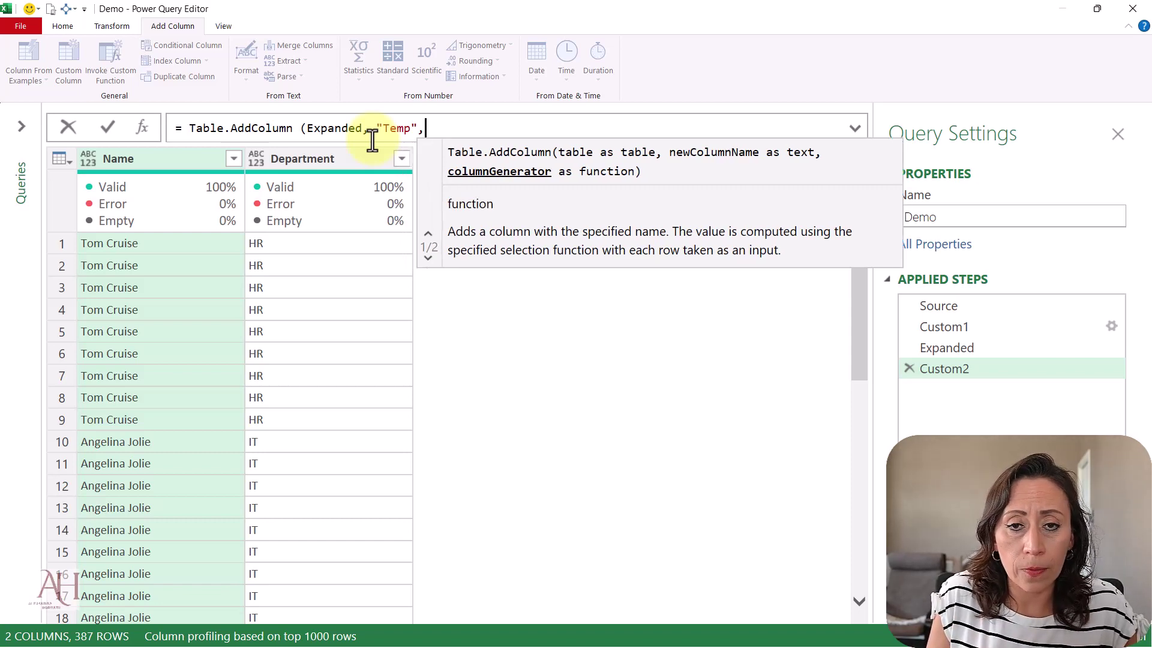
Step: Start the column generator of the Table.AddColumn formula with each Number.RandomBetween and its opening parenthesis
{"action": "type", "text": "each "}
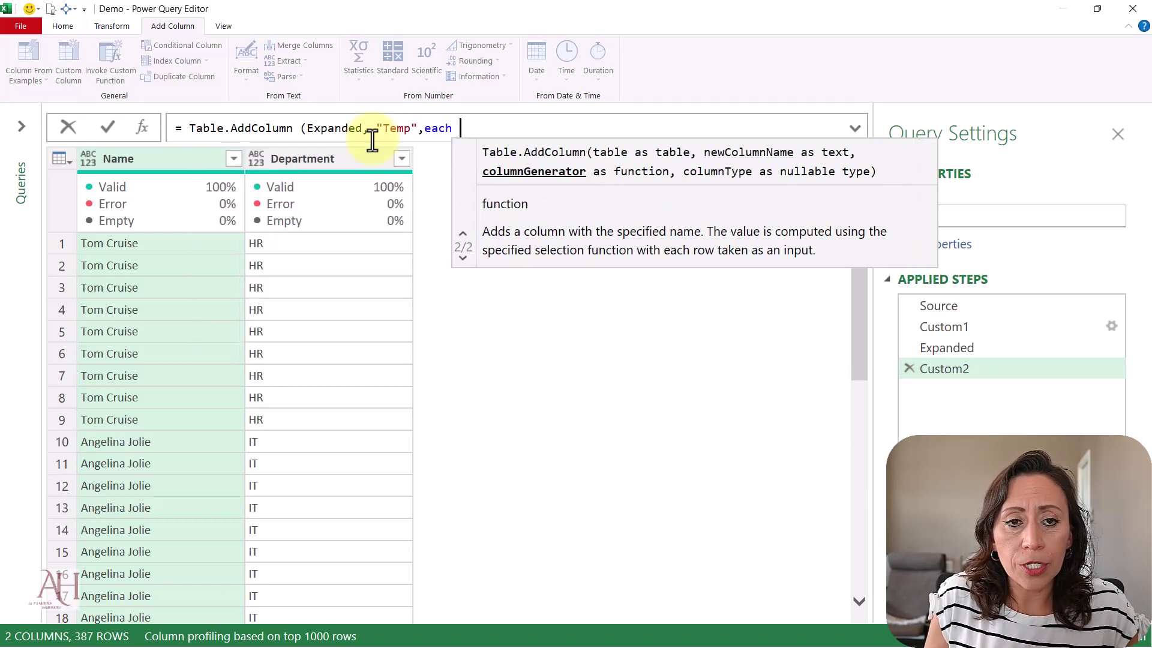
{"action": "type", "text": "rando"}
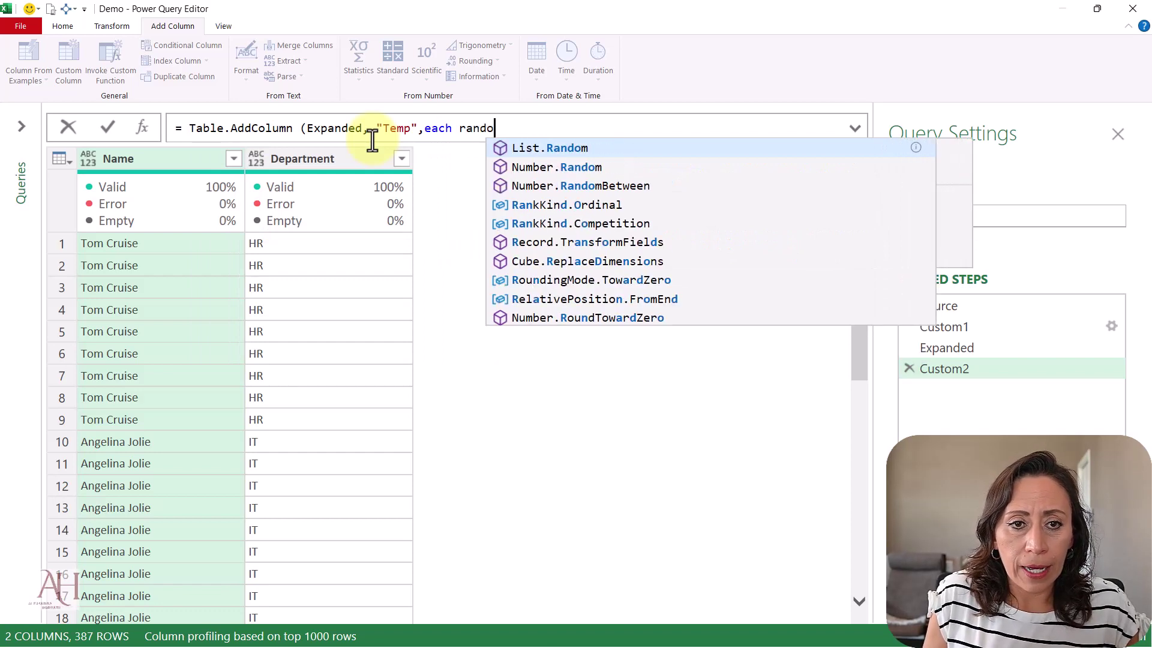
{"action": "type", "text": "mb"}
{"action": "key", "text": "Tab"}
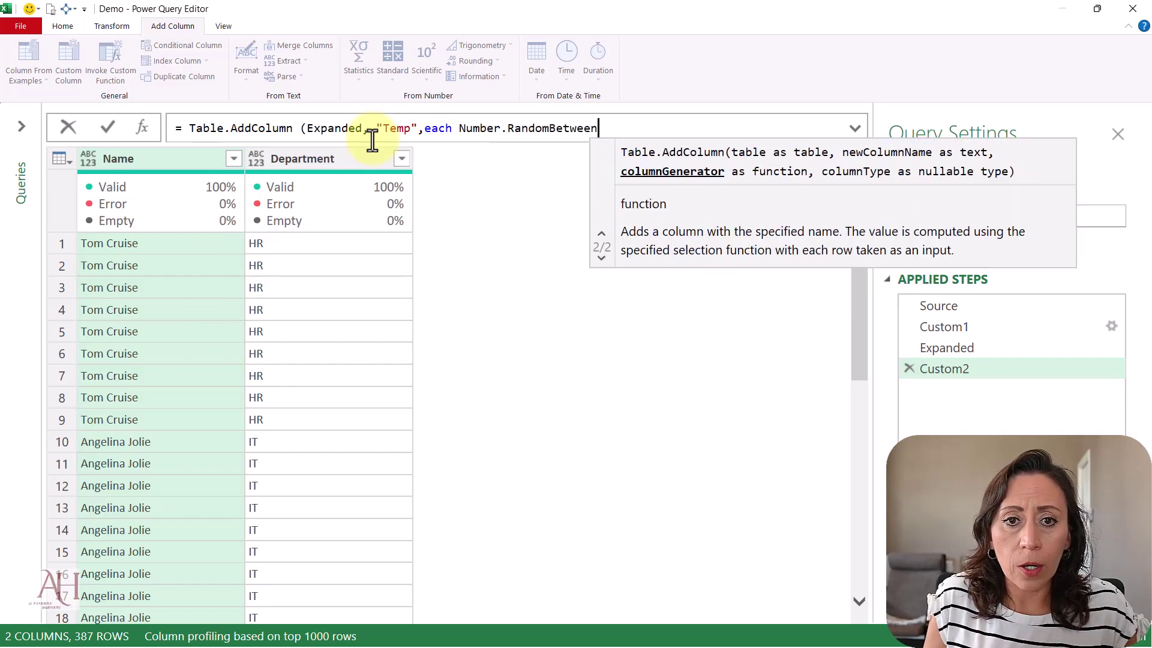
{"action": "type", "text": "("}
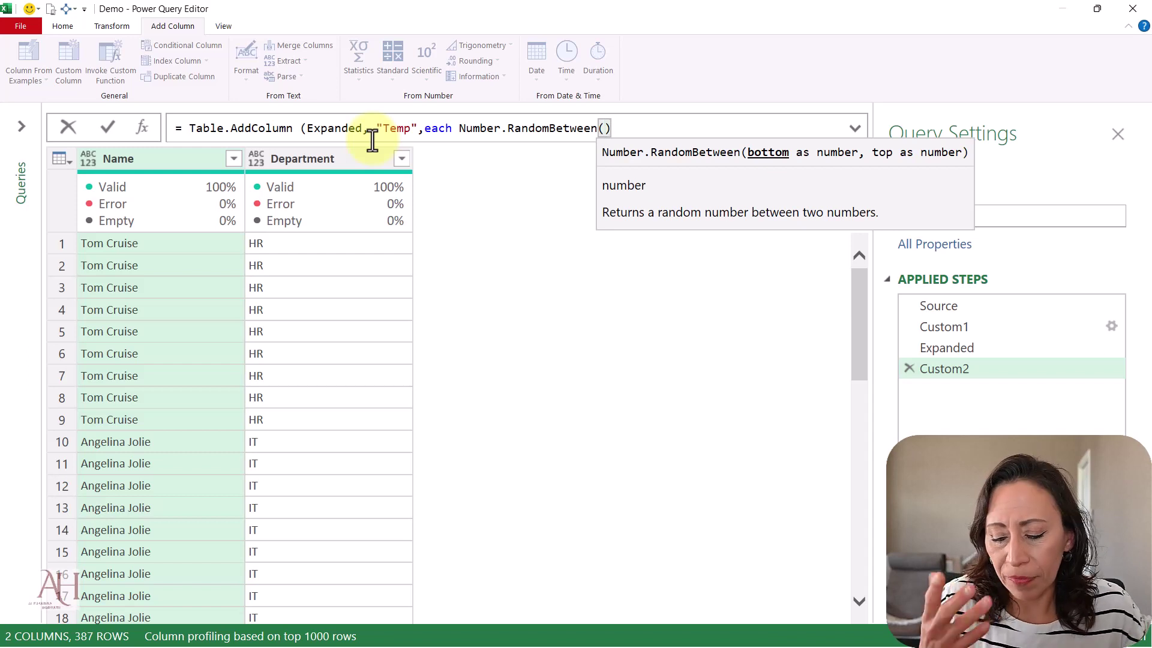
Step: Set the Number.RandomBetween bounds to 1 and 40, close both functions, and apply the formula
{"action": "type", "text": "1"}
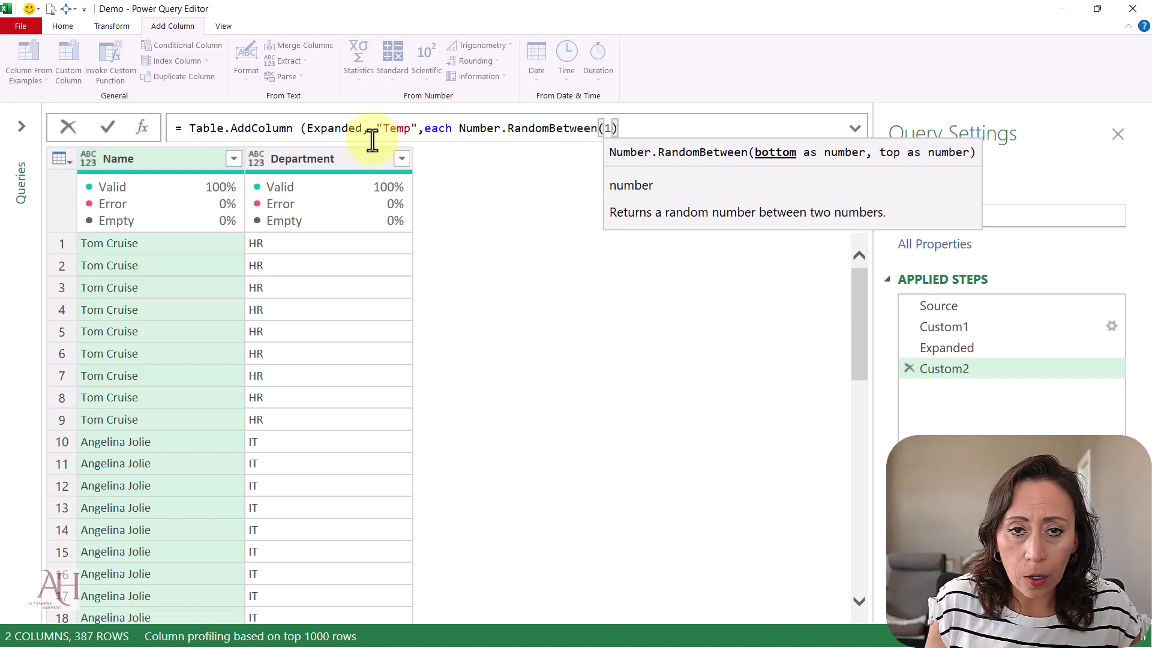
{"action": "type", "text": ","}
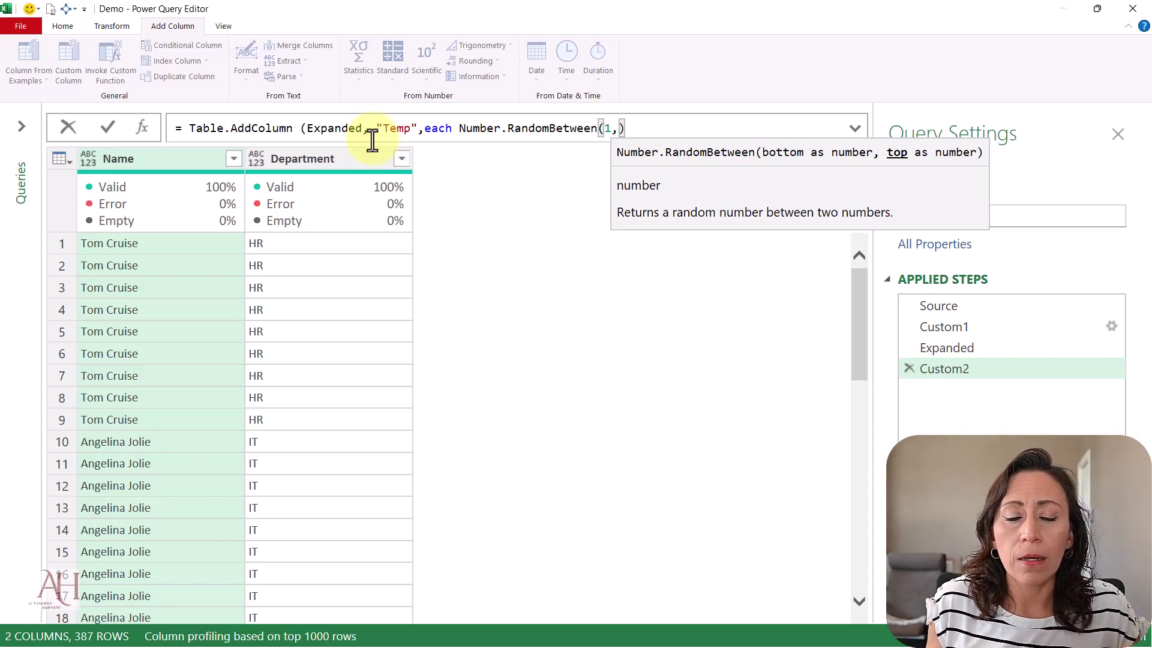
{"action": "type", "text": "41"}
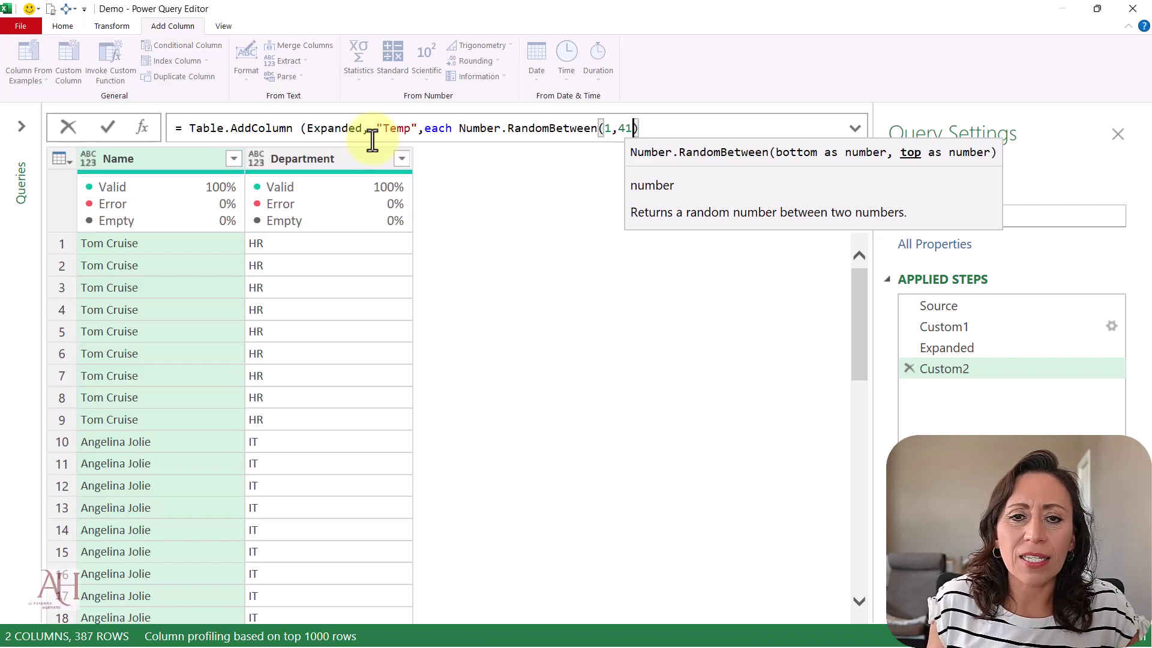
{"action": "key", "text": "BackSpace"}
{"action": "type", "text": "0"}
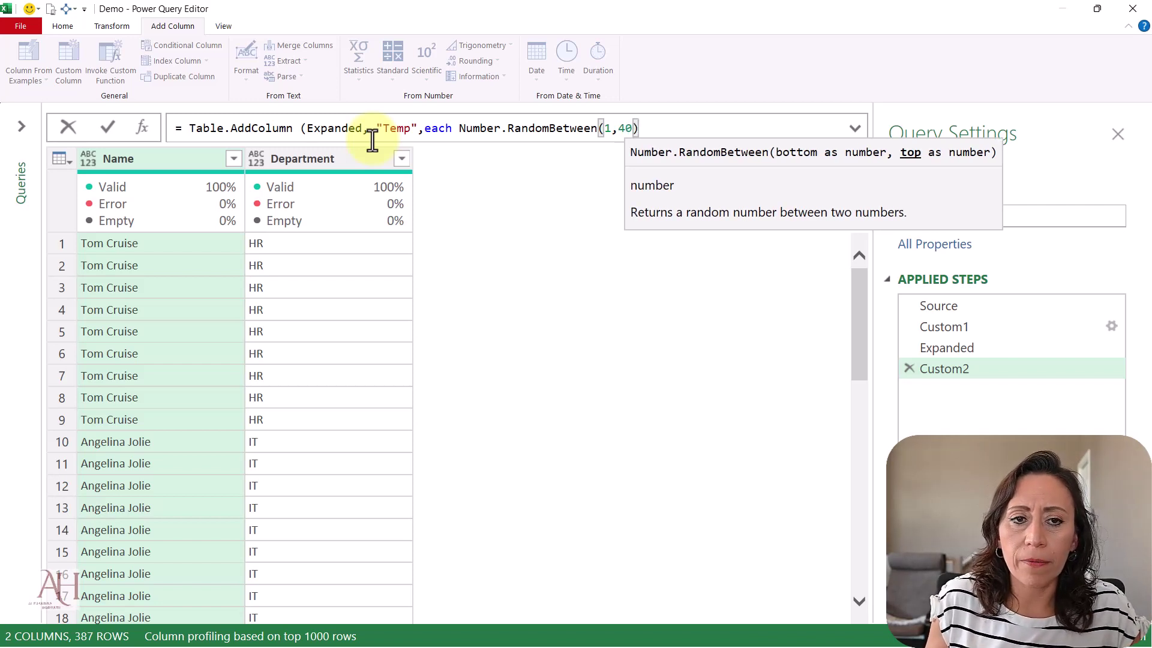
{"action": "type", "text": ")"}
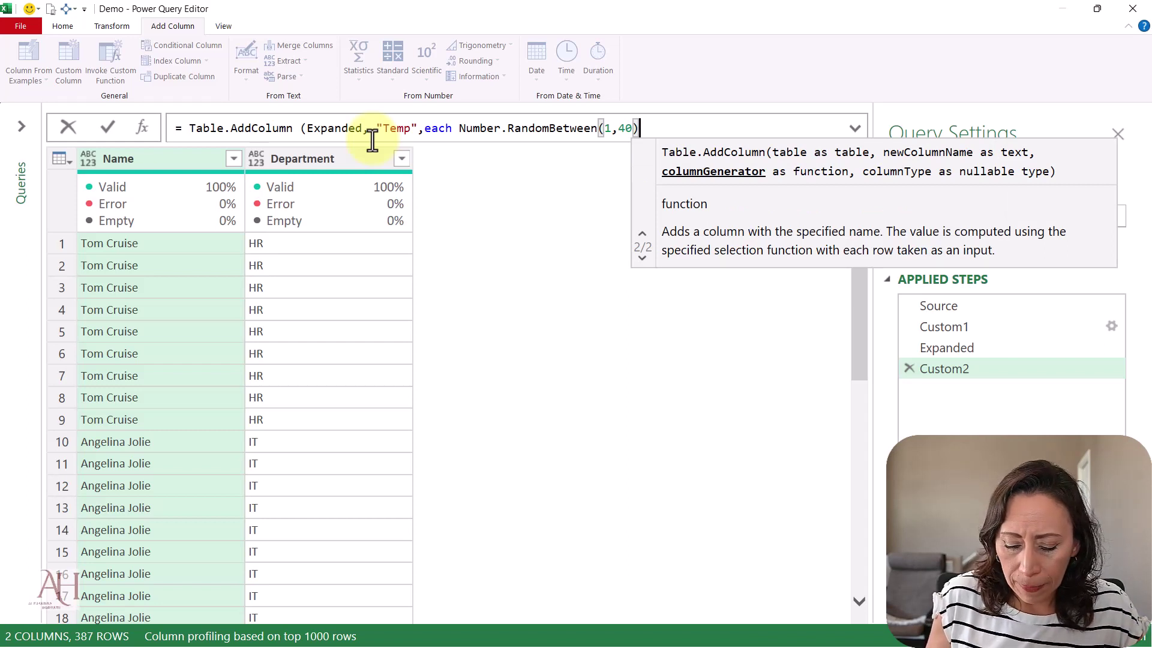
{"action": "type", "text": ")"}
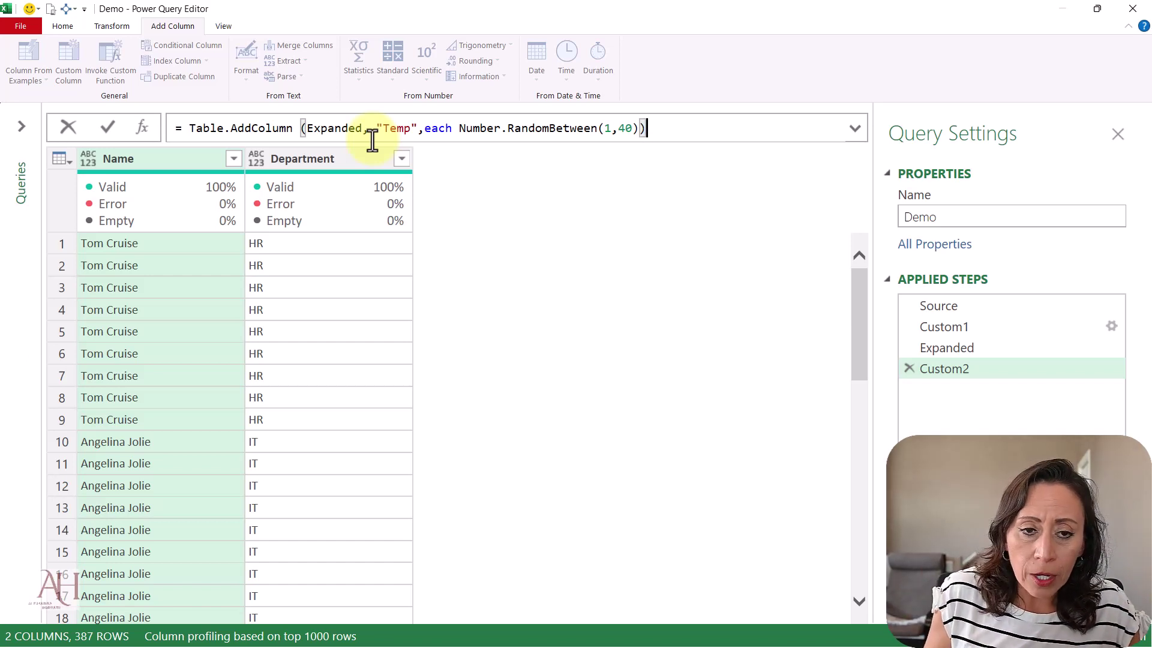
{"action": "key", "text": "Return"}
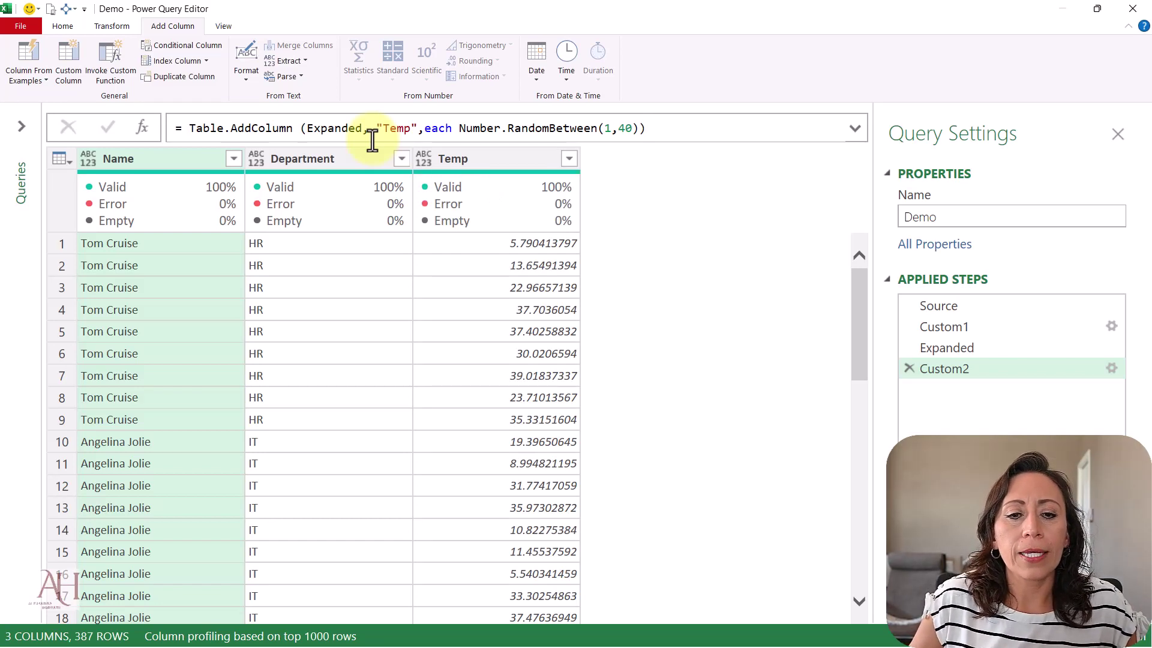
Step: Look through the generated Temp values and sort the table by the Temp column in ascending order
{"action": "scroll", "coordinate": [568, 264], "scroll_direction": "down", "scroll_amount": 3}
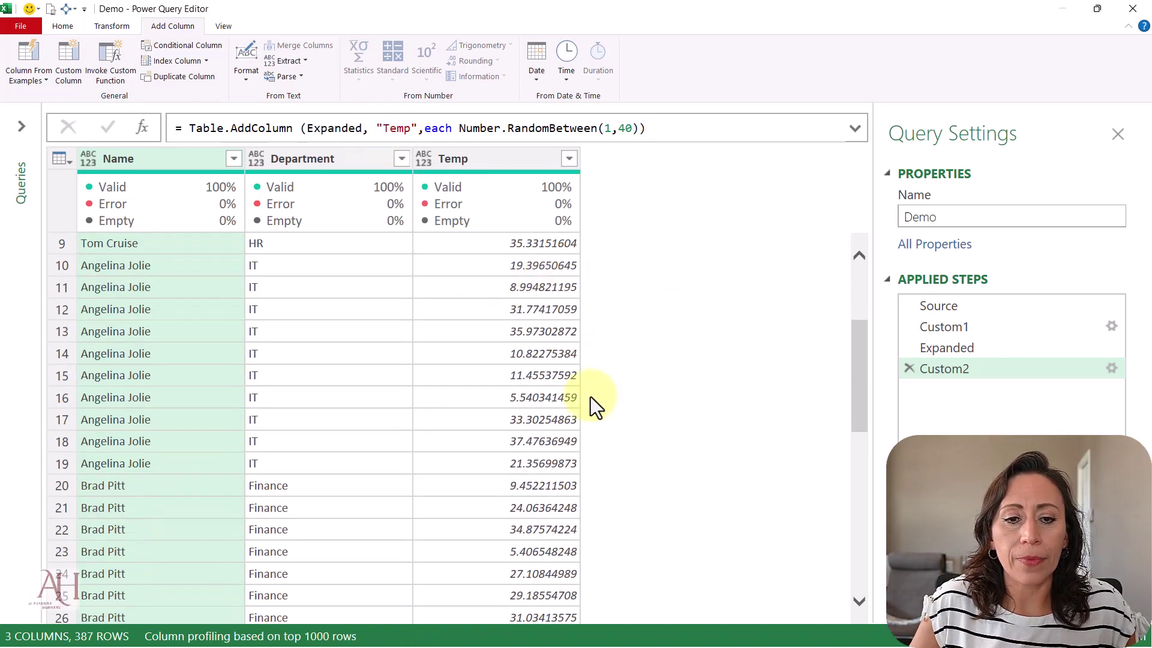
{"action": "scroll", "coordinate": [566, 420], "scroll_direction": "down", "scroll_amount": 7}
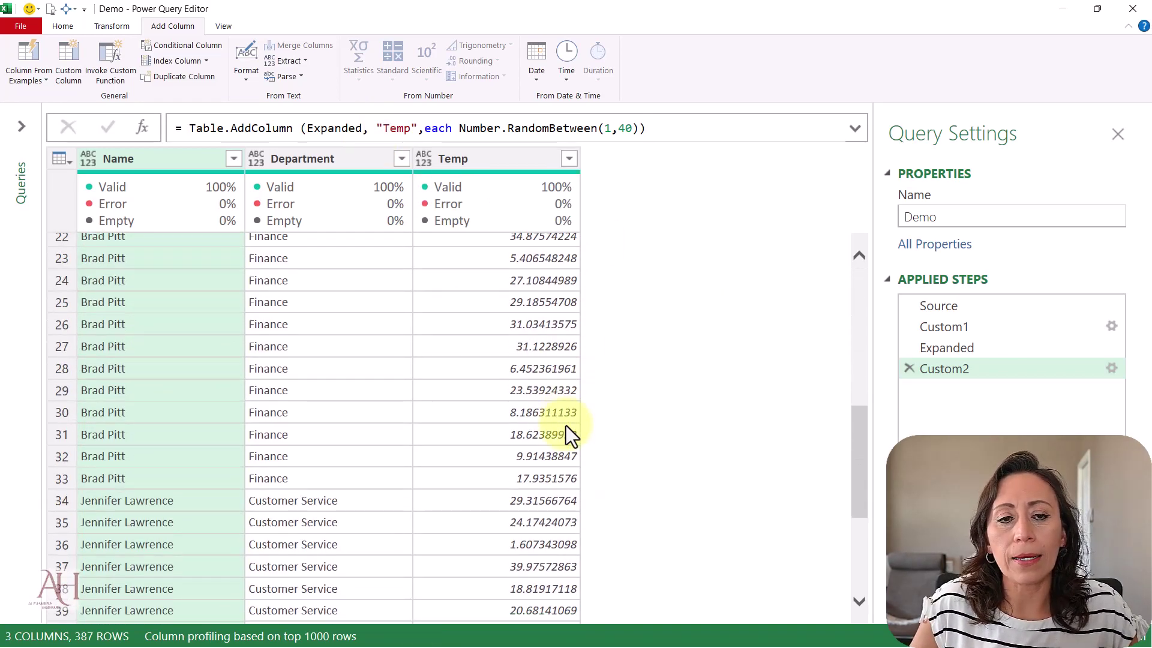
{"action": "scroll", "coordinate": [566, 425], "scroll_direction": "up", "scroll_amount": 10}
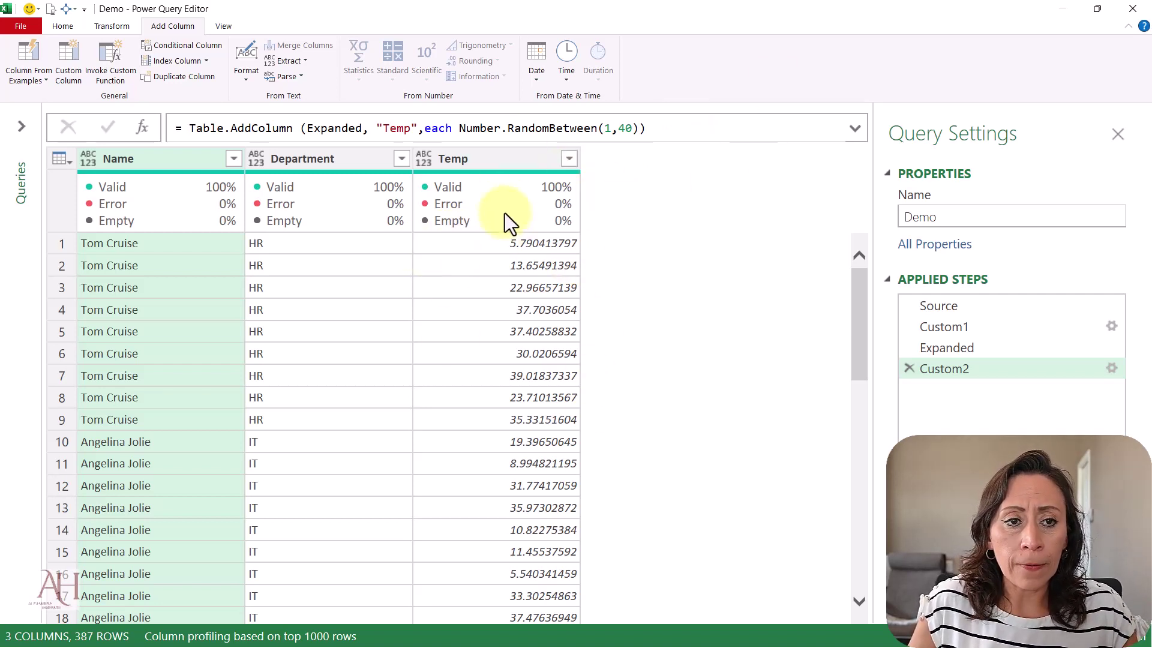
{"action": "left_click", "coordinate": [570, 159]}
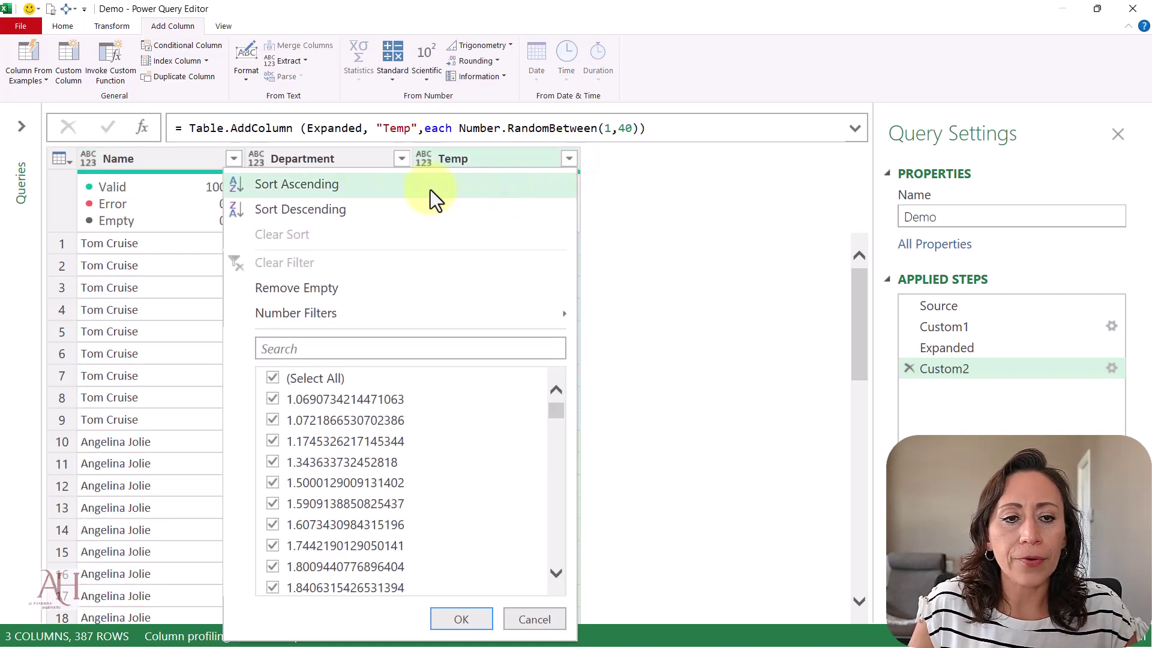
{"action": "left_click", "coordinate": [394, 186]}
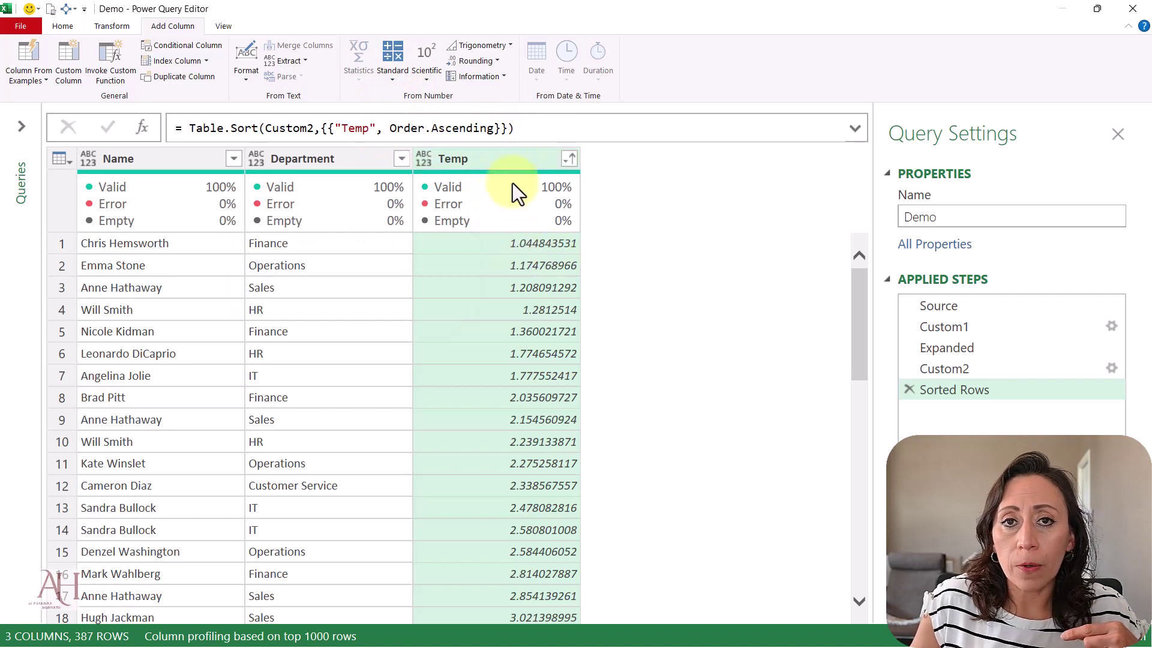
Step: Select the Temp column and refresh the query preview several times to check how the random order reshuffles
{"action": "mouse_move", "coordinate": [517, 197]}
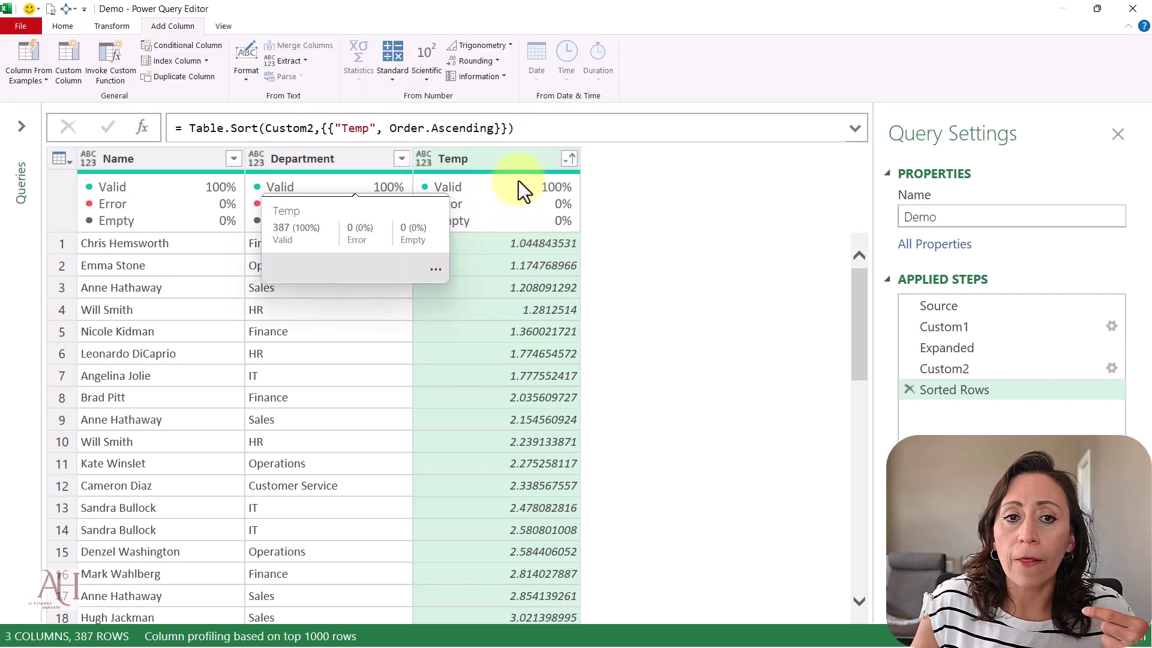
{"action": "left_click", "coordinate": [518, 159]}
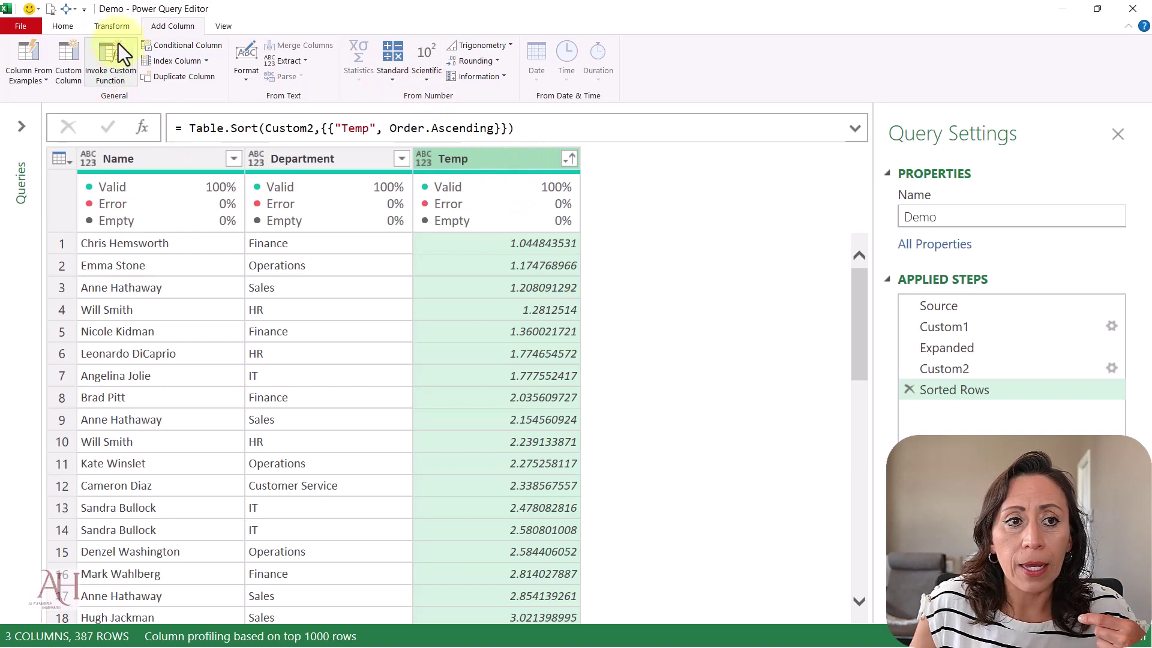
{"action": "left_click", "coordinate": [55, 28]}
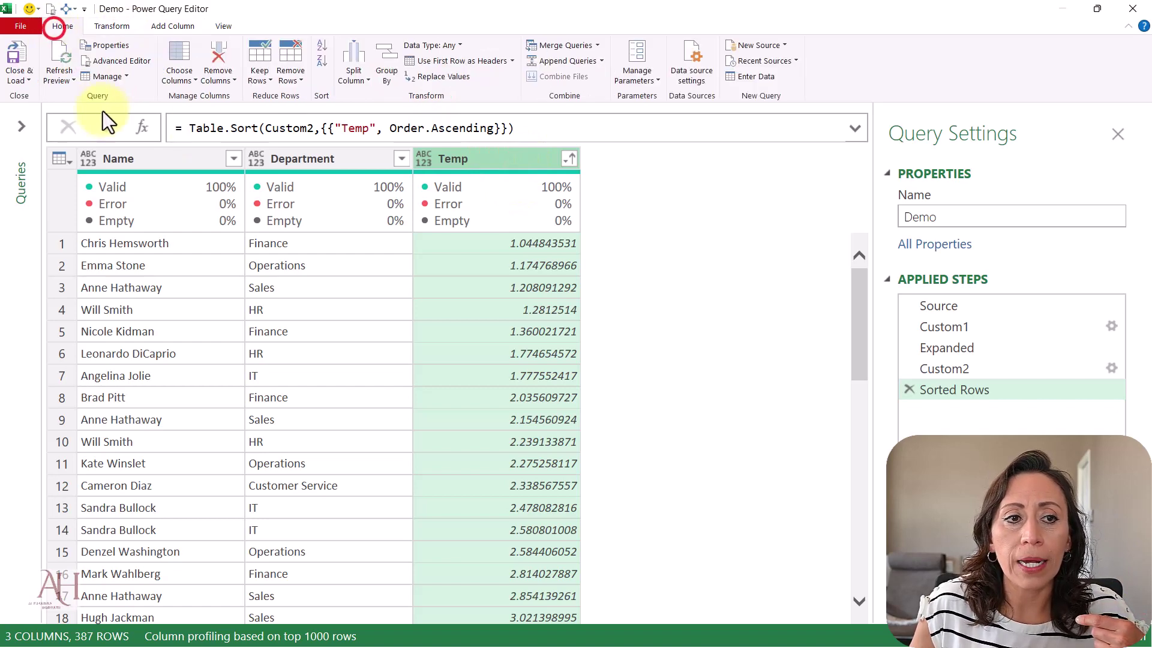
{"action": "left_click", "coordinate": [67, 42]}
{"action": "left_click", "coordinate": [67, 42]}
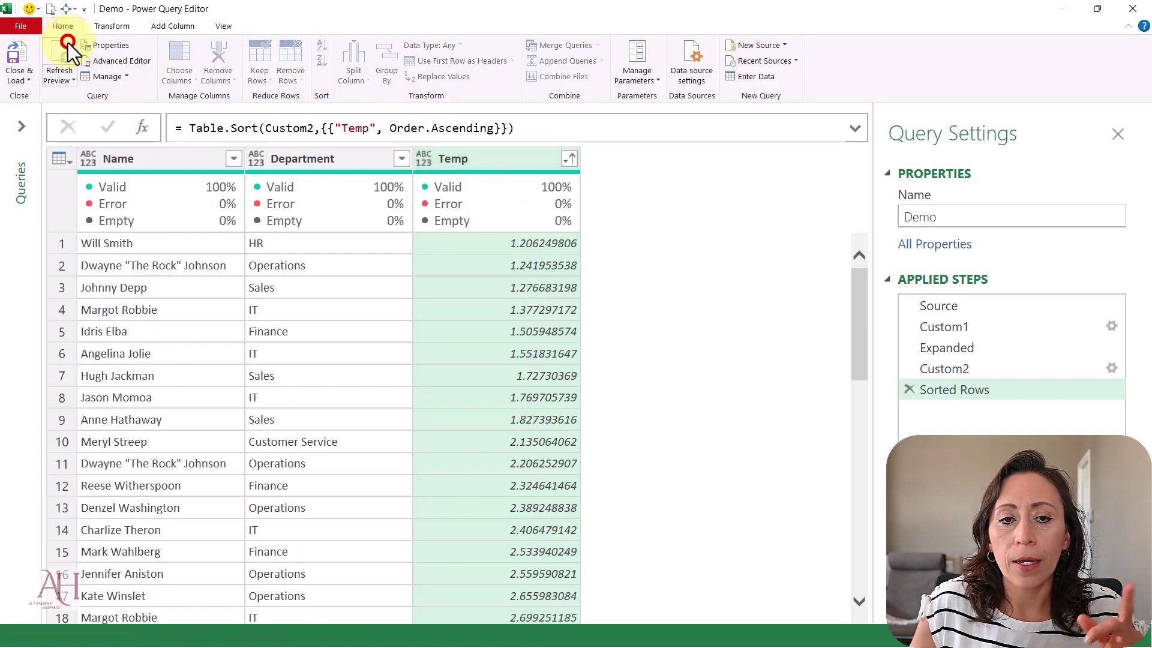
{"action": "left_click", "coordinate": [67, 42]}
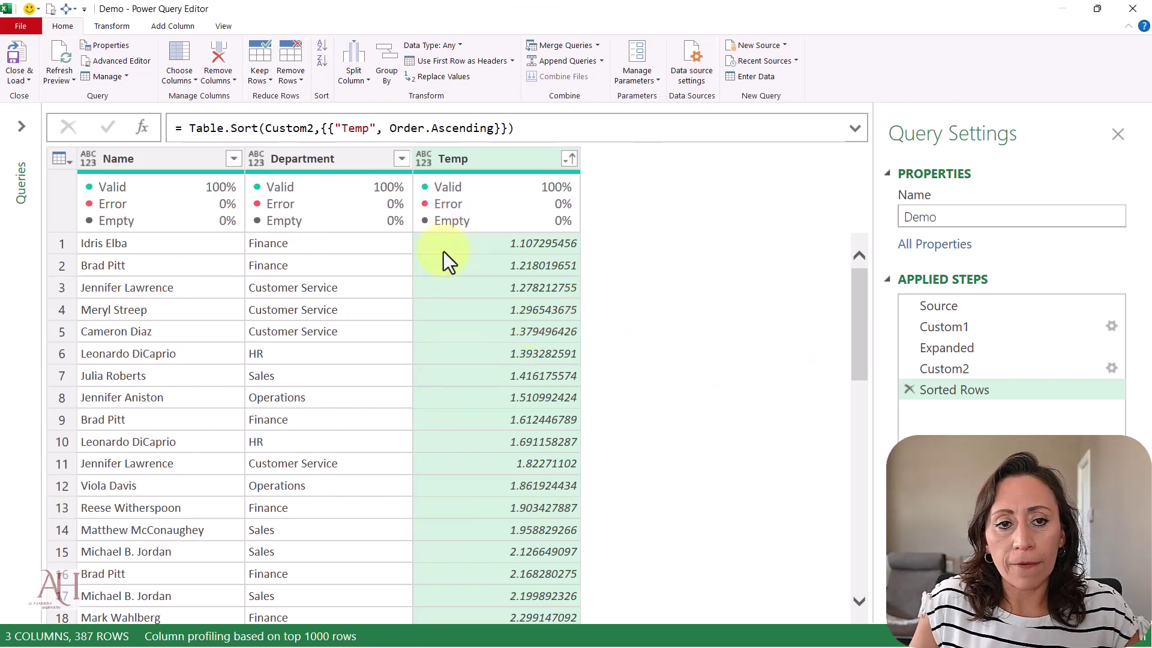
Step: Rename the Sorted Rows applied step to Sorted
{"action": "mouse_move", "coordinate": [502, 204]}
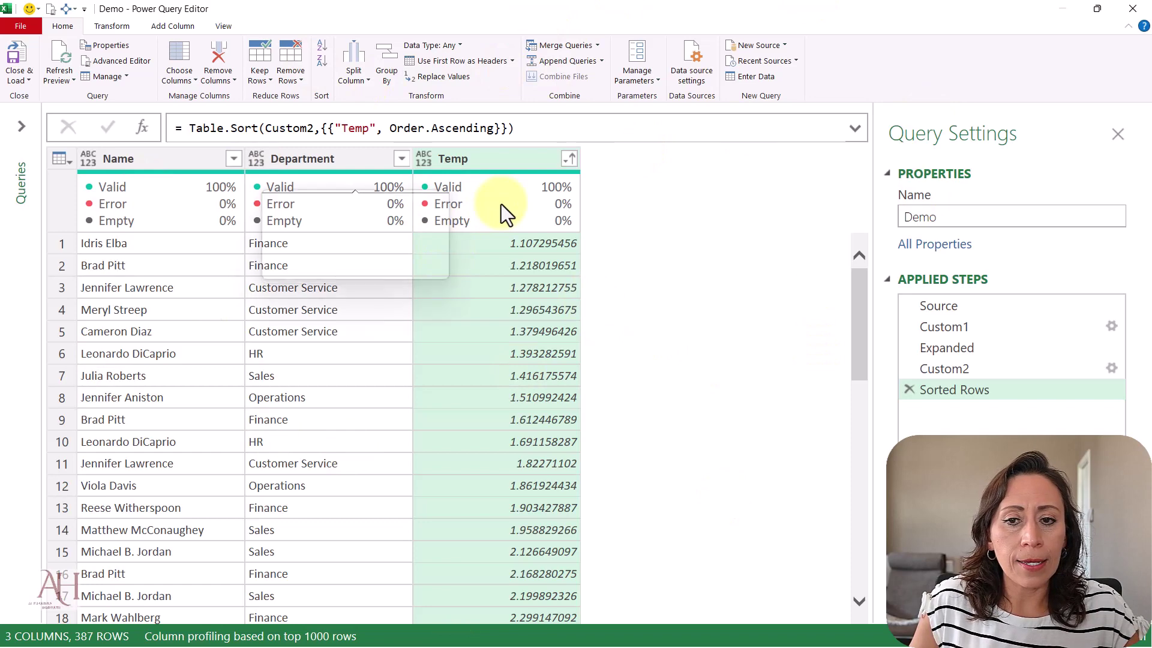
{"action": "double_click", "coordinate": [1008, 390]}
{"action": "key", "text": "End"}
{"action": "key", "text": "BackSpace"}
{"action": "key", "text": "BackSpace"}
{"action": "key", "text": "BackSpace"}
{"action": "key", "text": "BackSpace"}
{"action": "key", "text": "BackSpace"}
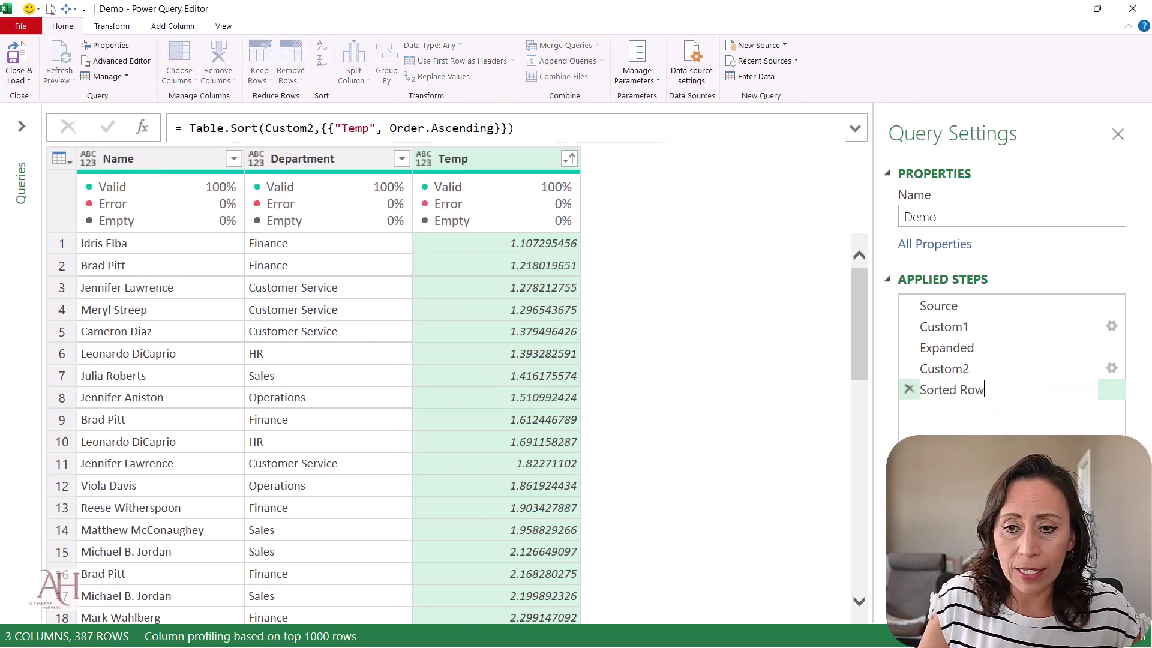
{"action": "key", "text": "Return"}
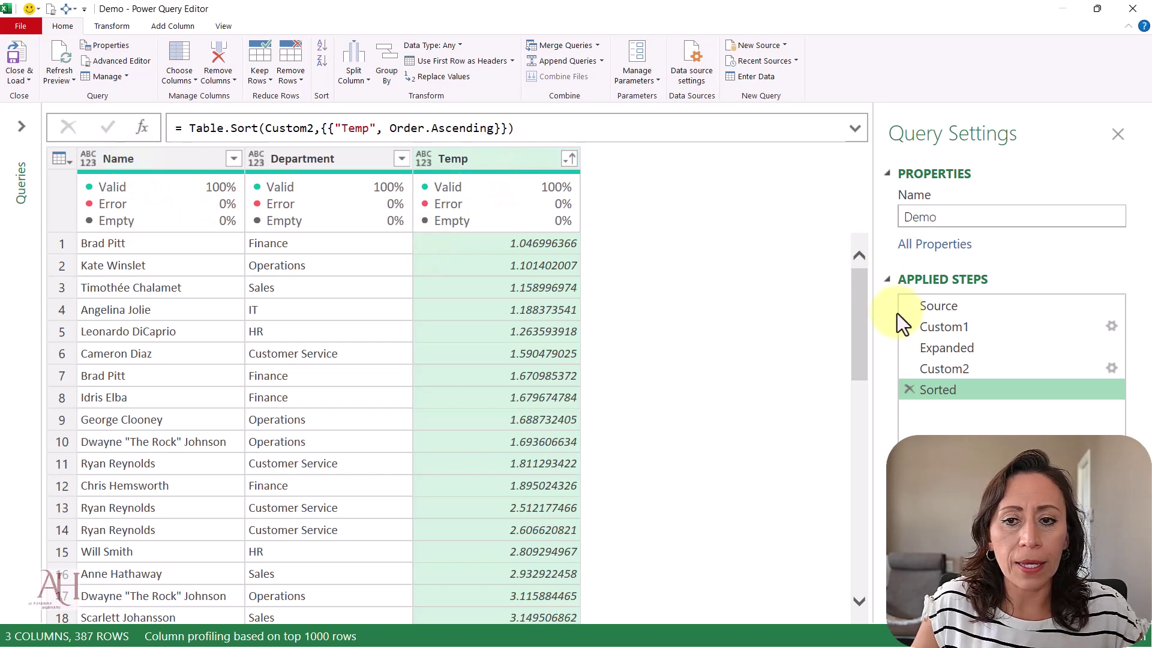
Step: Copy [[Name], [Department]] from the Expanded step's formula, append it to the Sorted step's Table.Sort formula, and apply it
{"action": "left_click", "coordinate": [945, 348]}
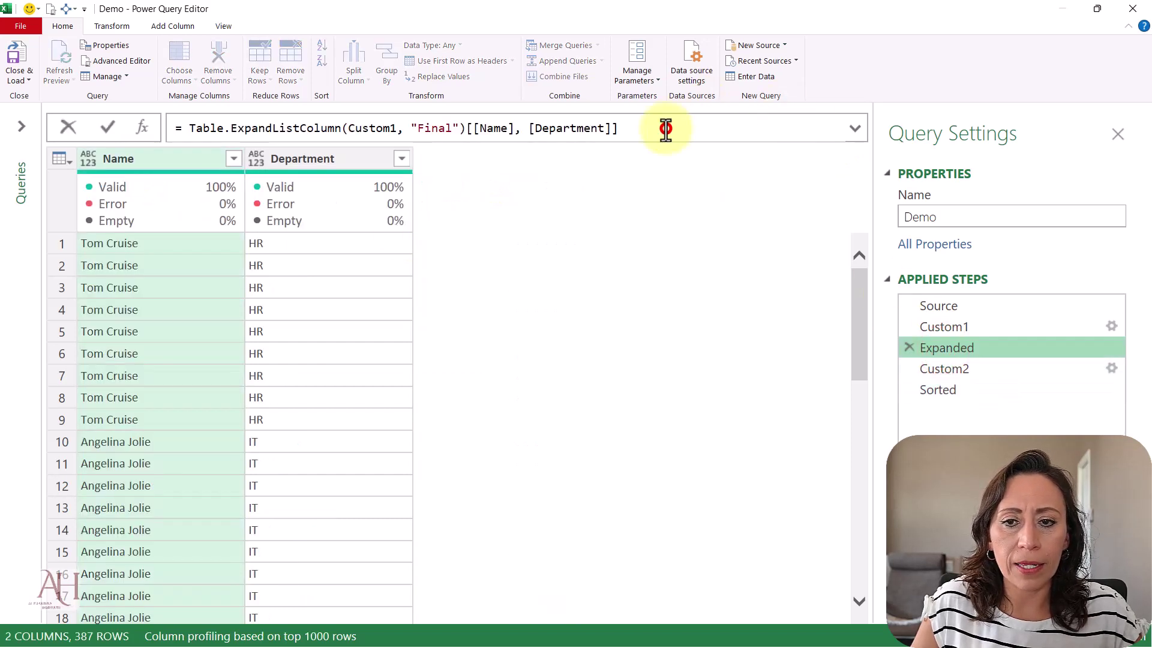
{"action": "left_click_drag", "start_coordinate": [663, 128], "coordinate": [467, 130]}
{"action": "key", "text": "ctrl+c"}
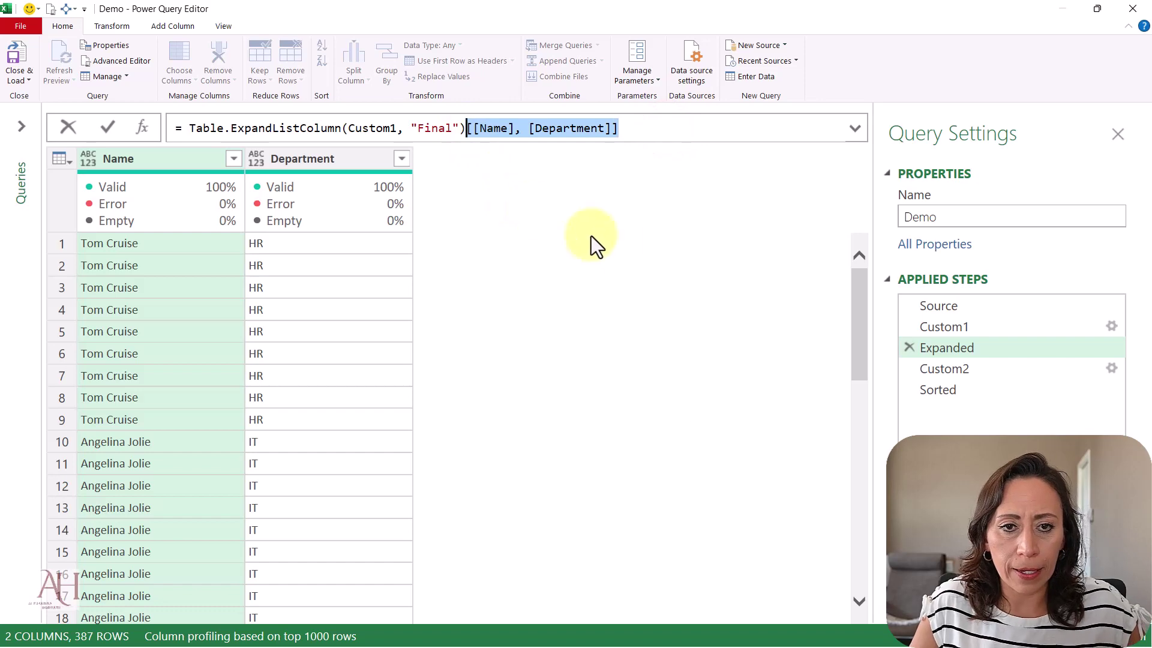
{"action": "left_click", "coordinate": [983, 391]}
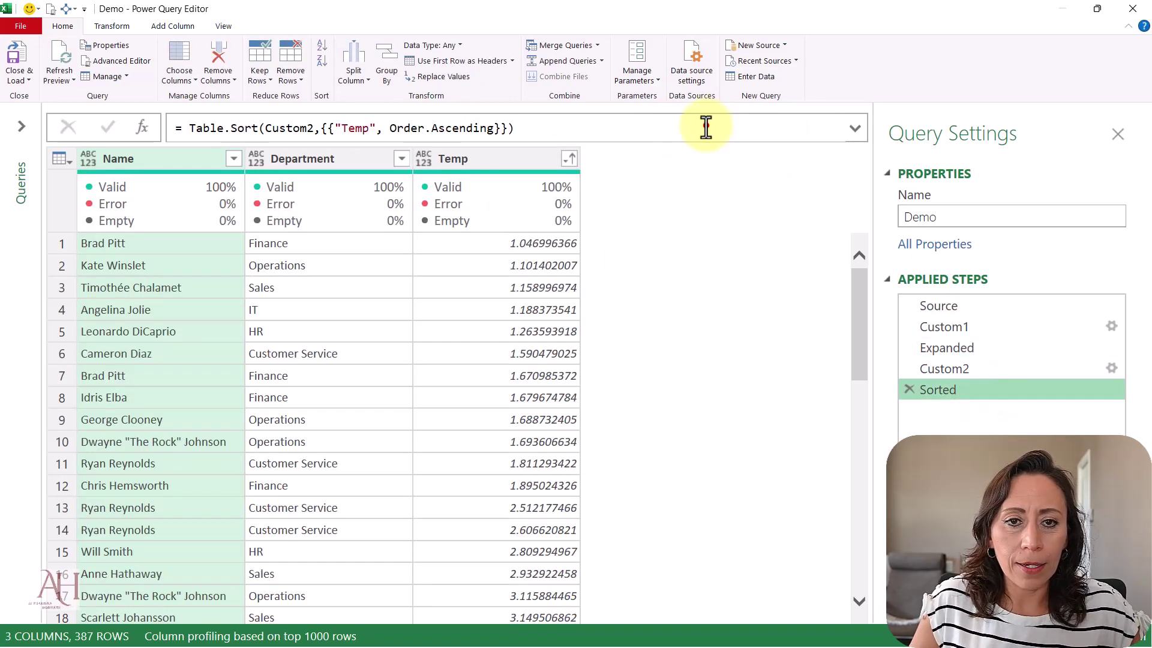
{"action": "left_click", "coordinate": [706, 127]}
{"action": "key", "text": "ctrl+v"}
{"action": "key", "text": "Return"}
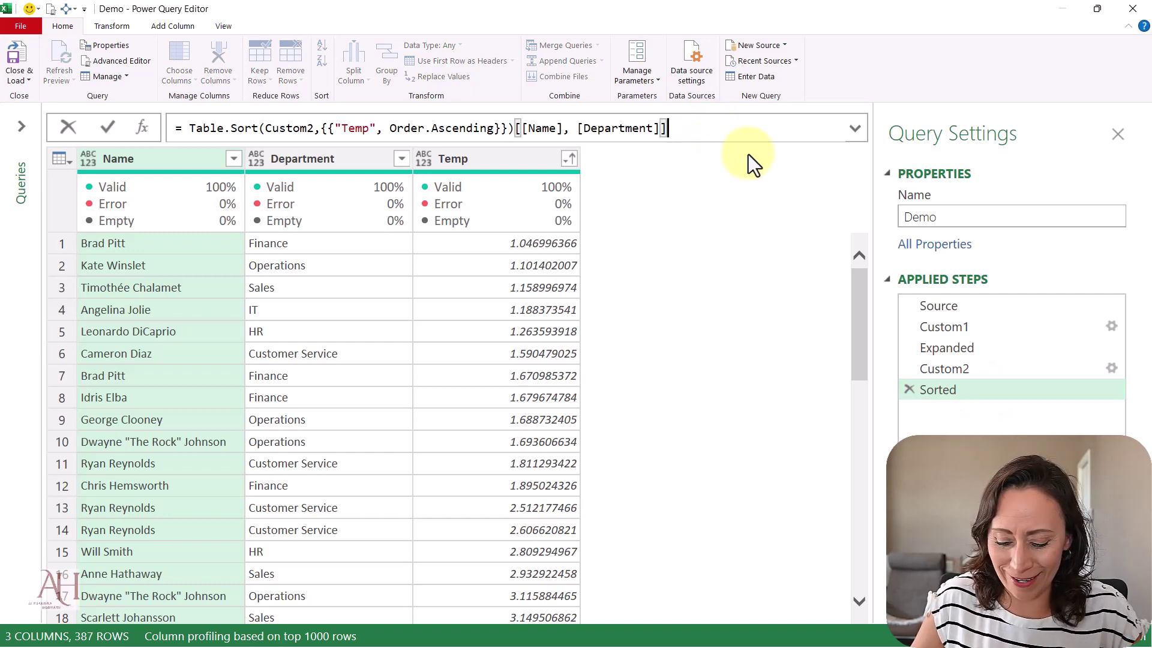
{"action": "left_click", "coordinate": [172, 160]}
{"action": "left_click", "coordinate": [318, 162]}
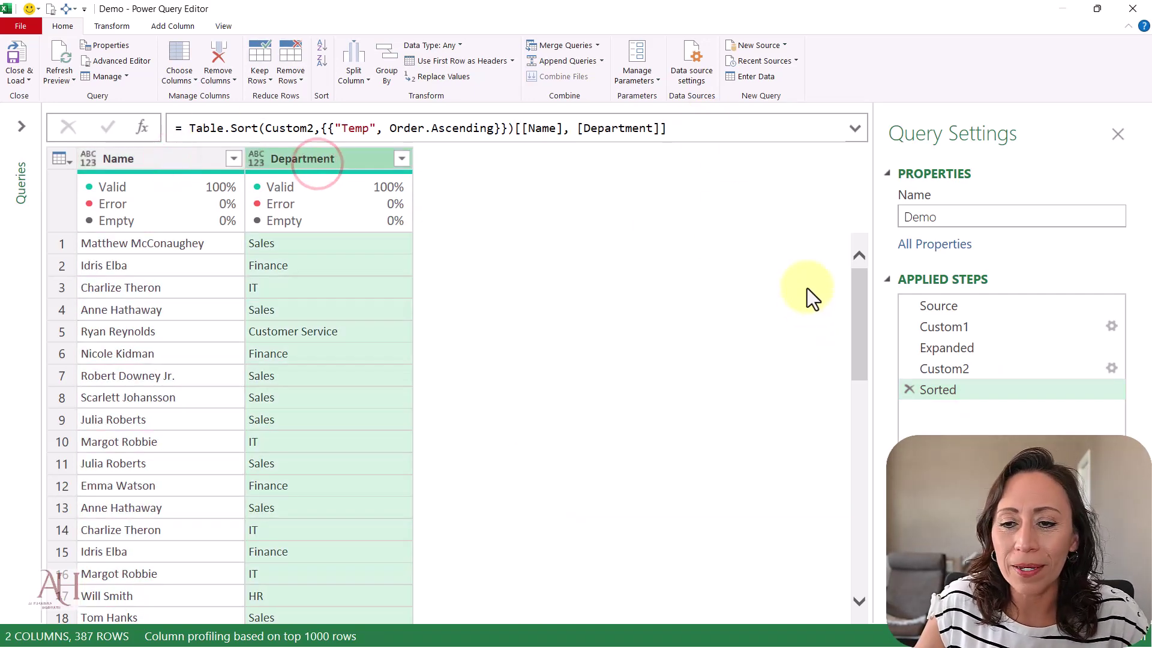
Step: Copy the [[Name], [Department]] selection at the end of the Sorted step's formula, delete it there, and apply the formula
{"action": "left_click", "coordinate": [776, 138]}
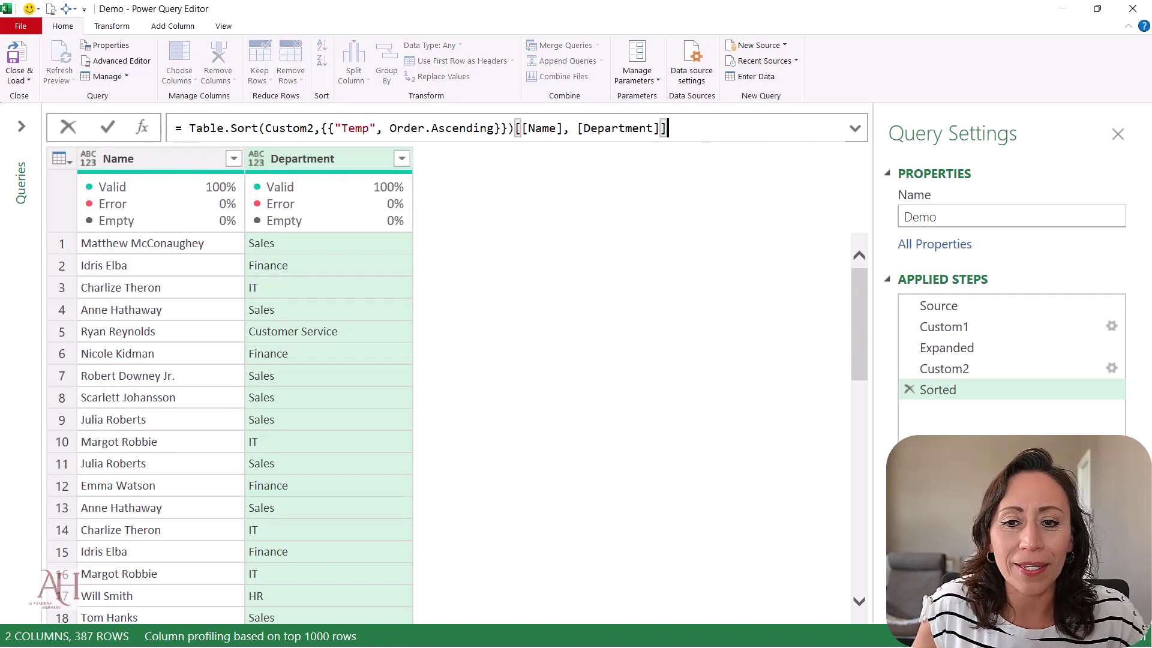
{"action": "left_click_drag", "start_coordinate": [719, 128], "coordinate": [514, 128]}
{"action": "key", "text": "ctrl+c"}
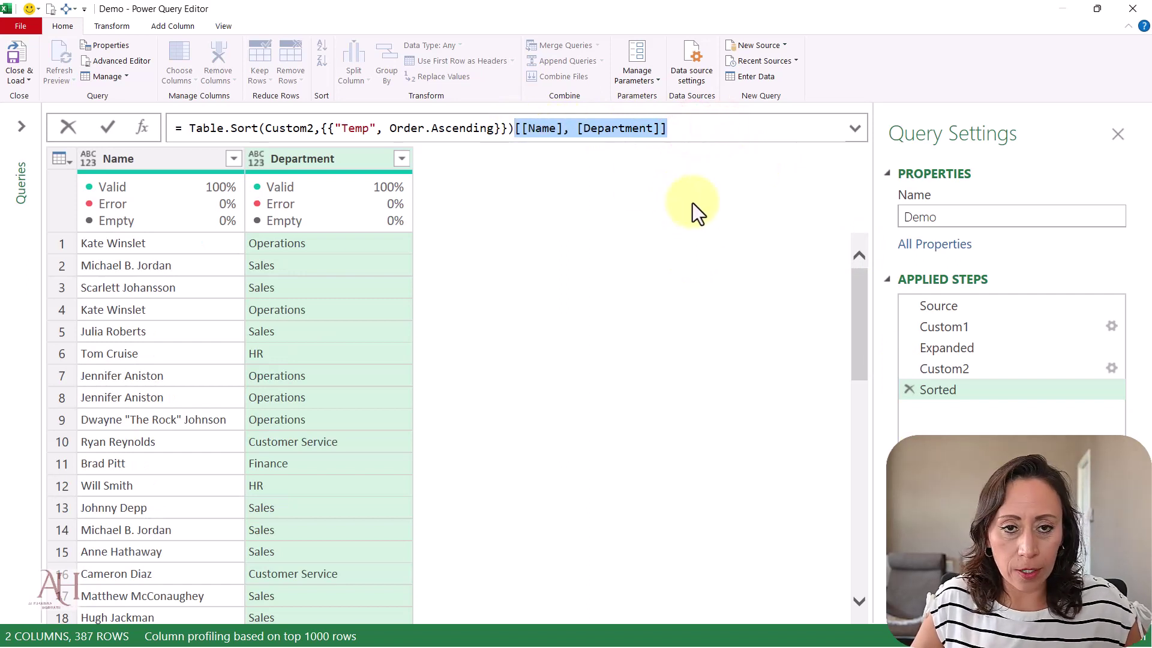
{"action": "key", "text": "Delete"}
{"action": "key", "text": "Home"}
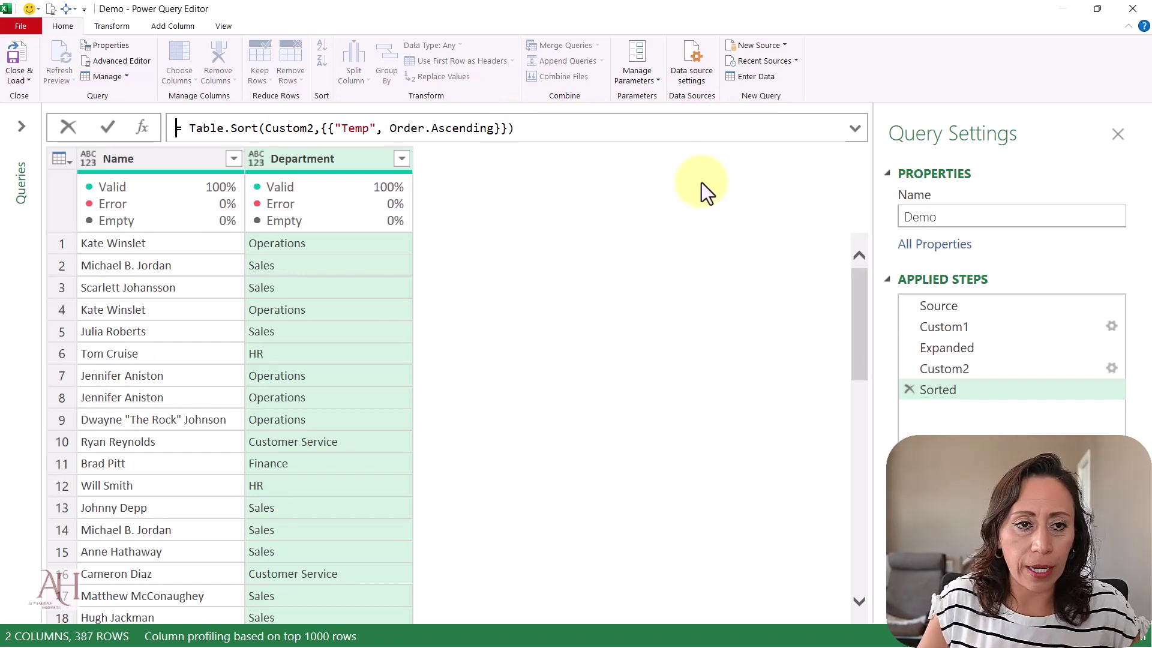
{"action": "key", "text": "Right"}
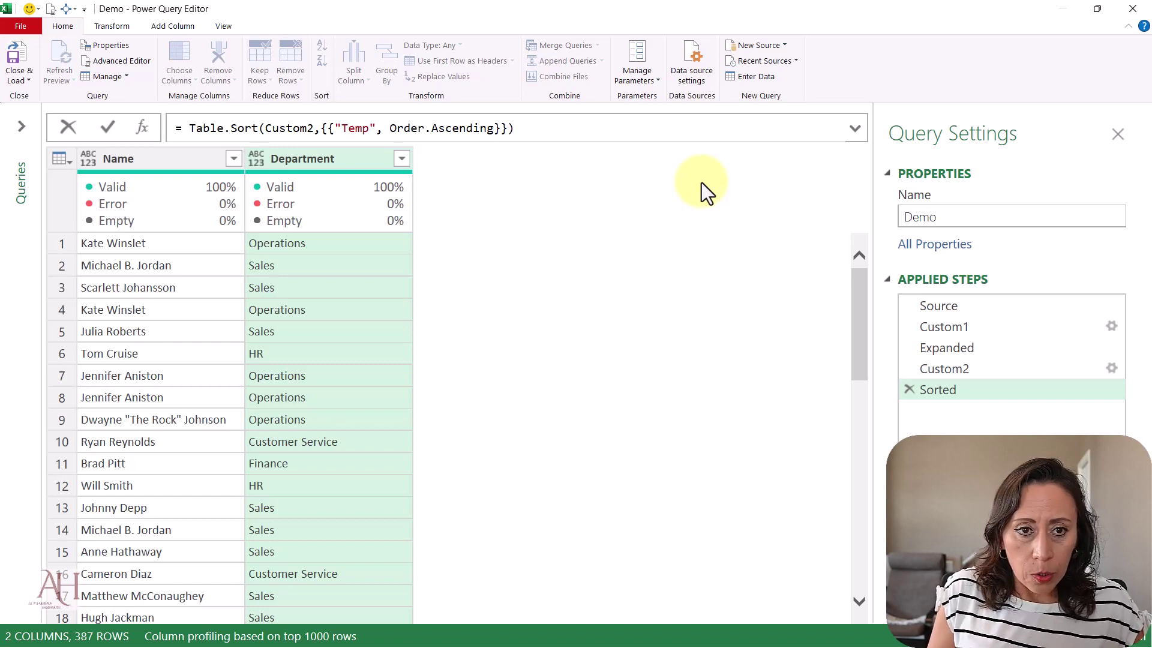
{"action": "key", "text": "Return"}
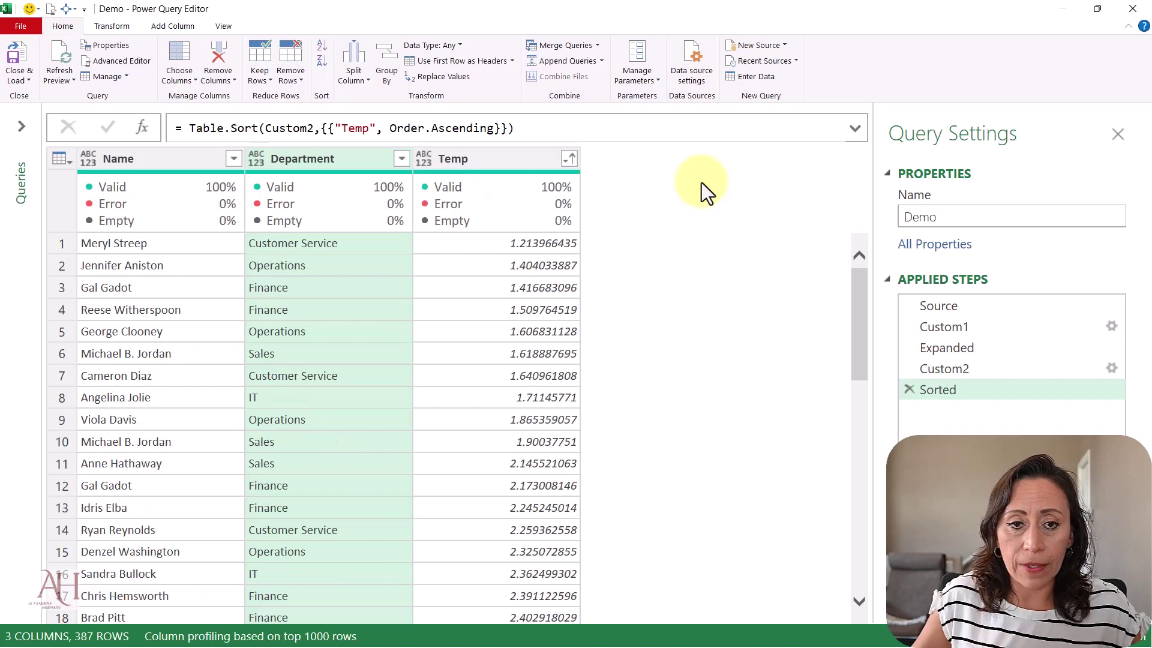
Step: Wrap the Sorted step's Table.Sort formula in Table.FirstN with a count of 3, apply it, and refresh the query preview
{"action": "left_click", "coordinate": [184, 128]}
{"action": "type", "text": "tab"}
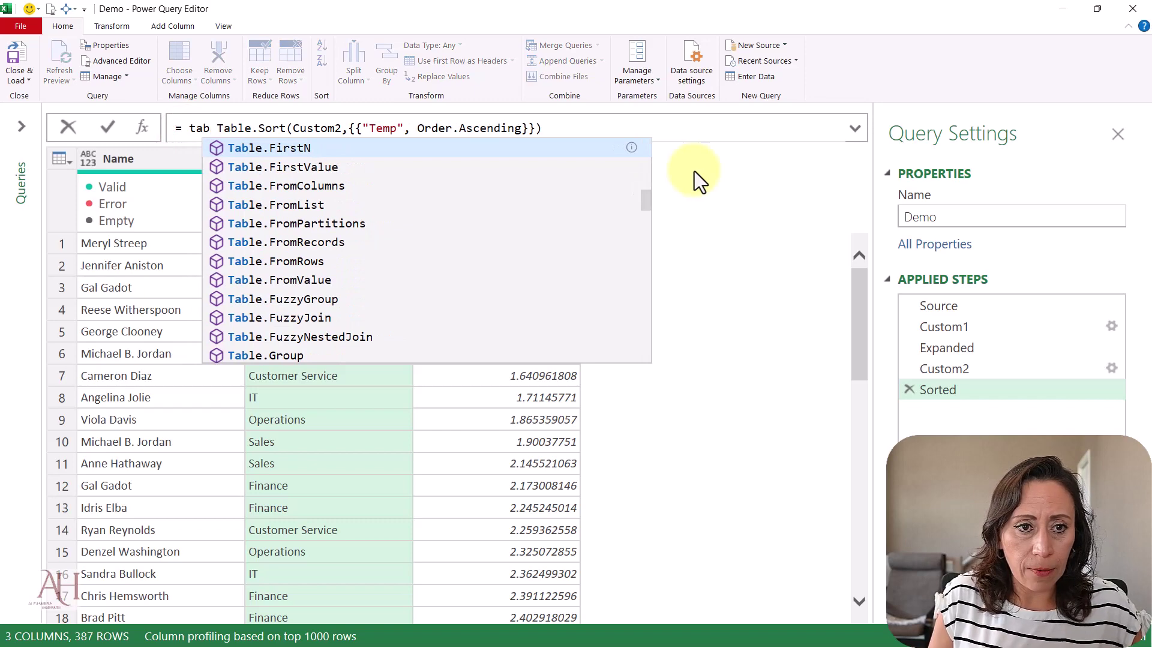
{"action": "key", "text": "Tab"}
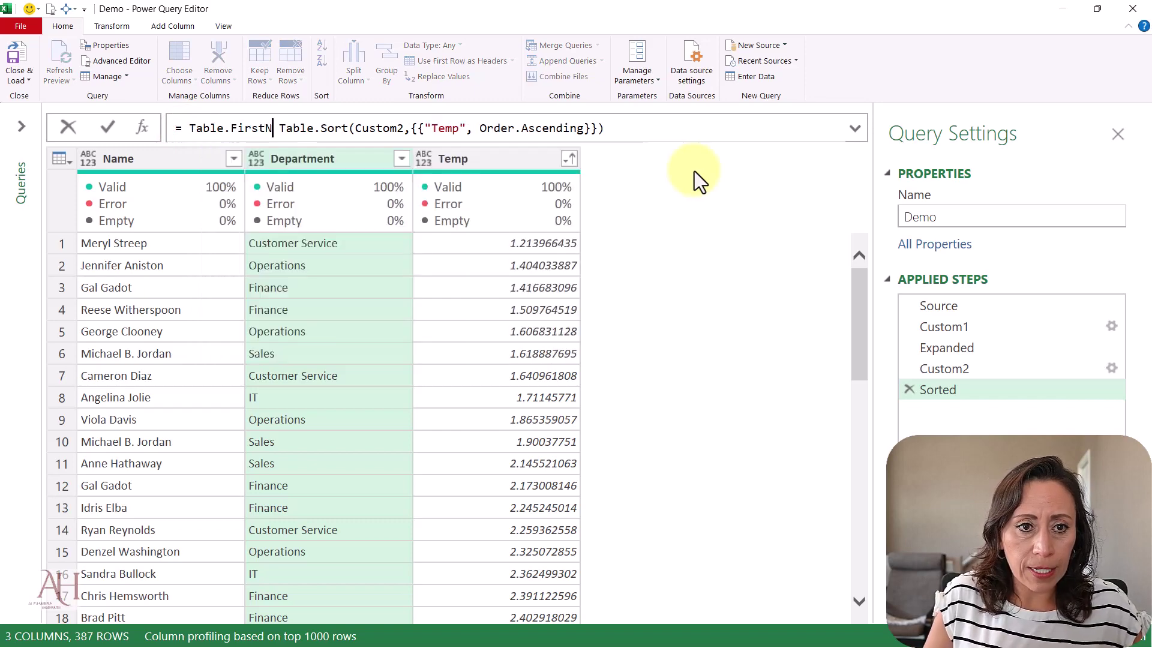
{"action": "type", "text": "("}
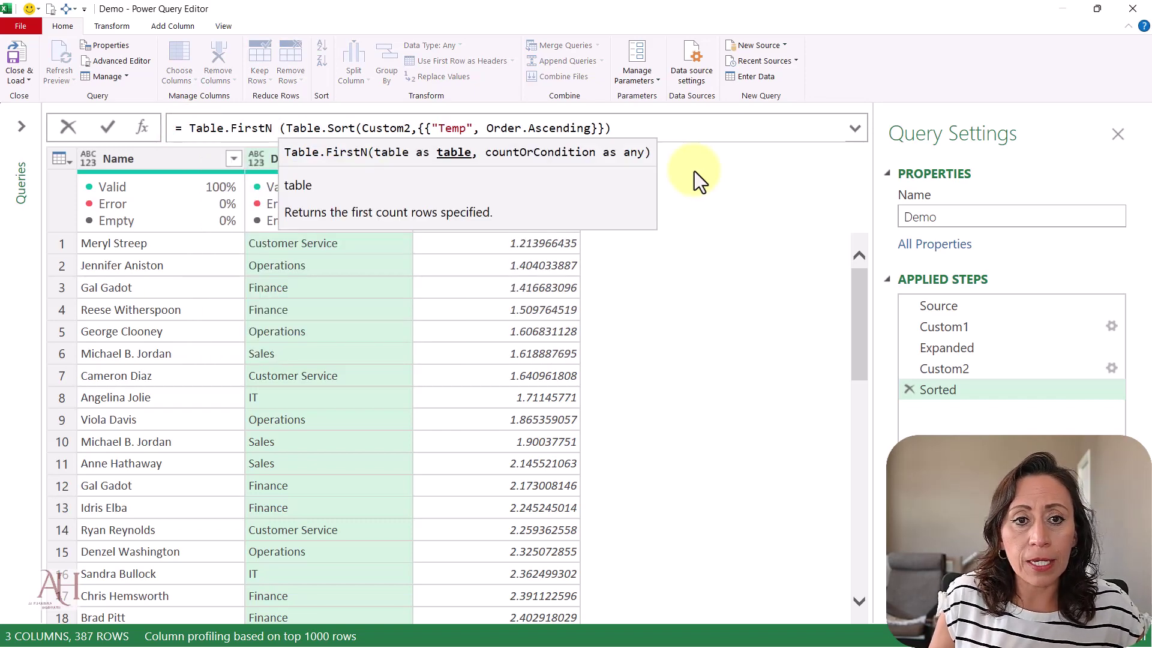
{"action": "key", "text": "End"}
{"action": "type", "text": ","}
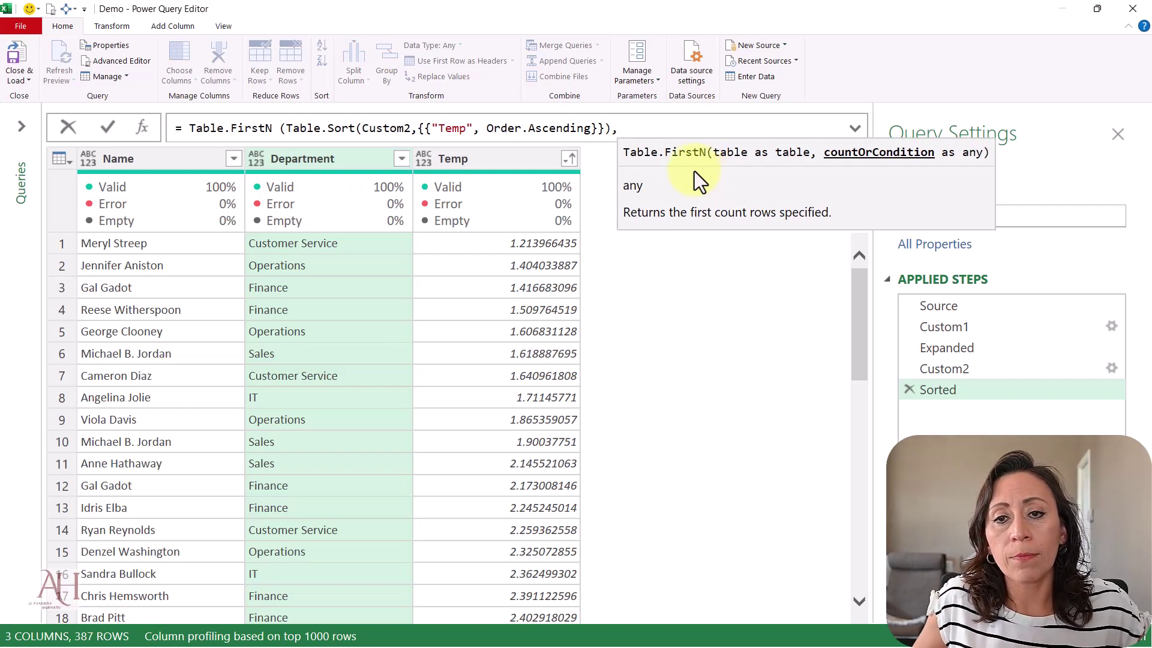
{"action": "type", "text": " 3"}
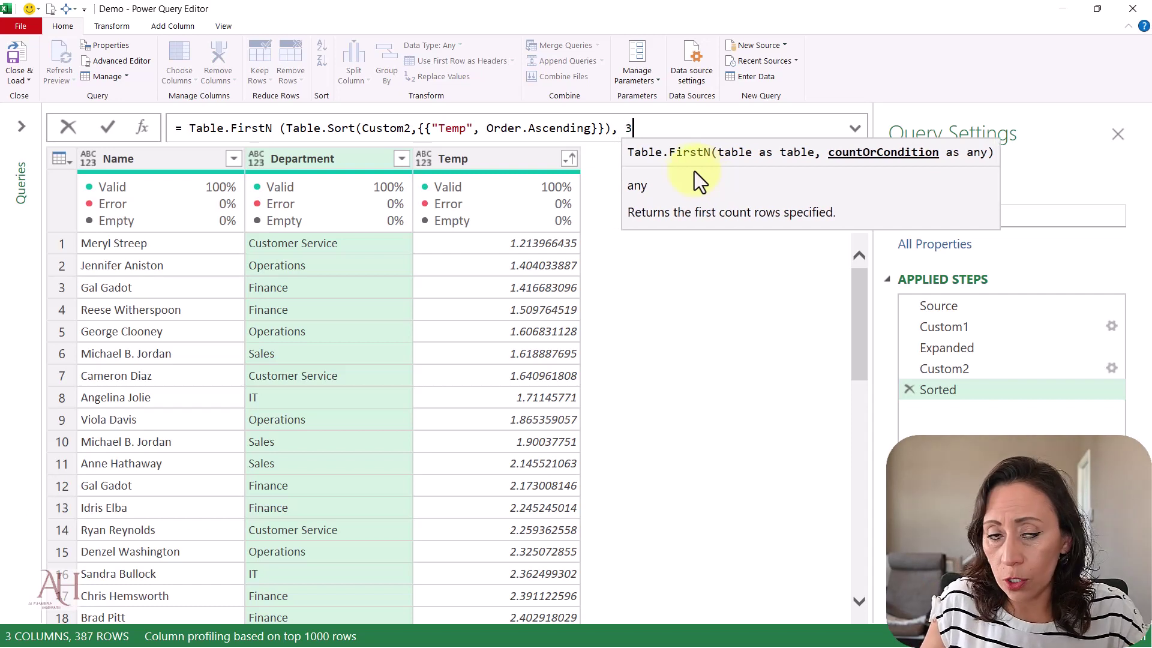
{"action": "type", "text": ")"}
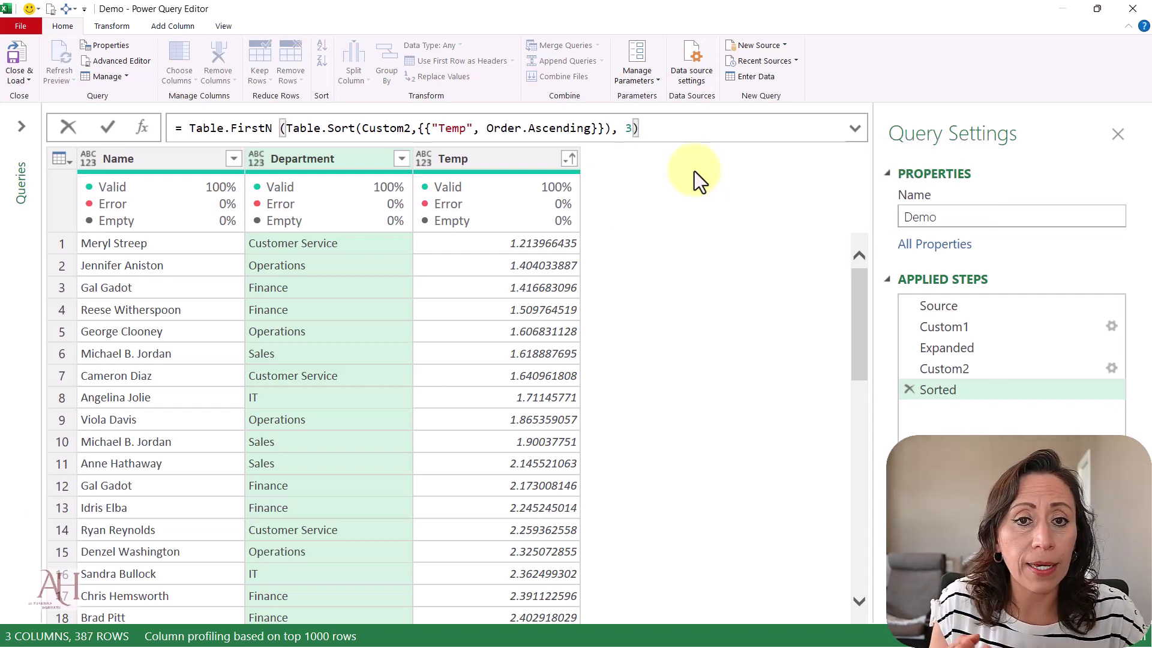
{"action": "key", "text": "Return"}
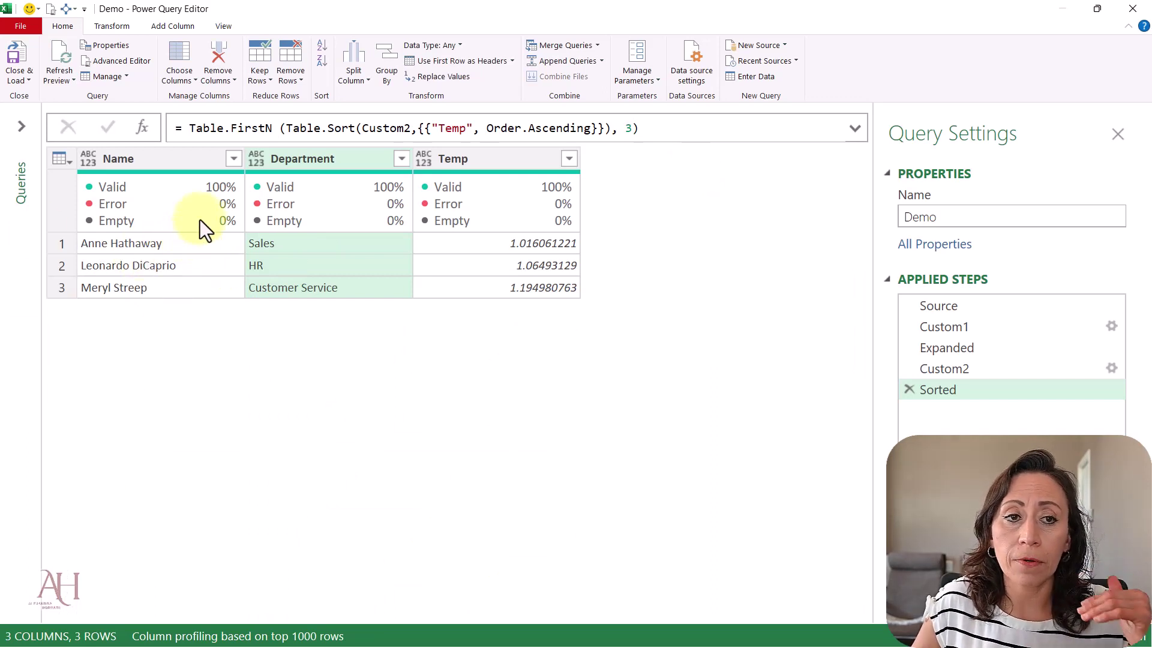
{"action": "left_click", "coordinate": [55, 47]}
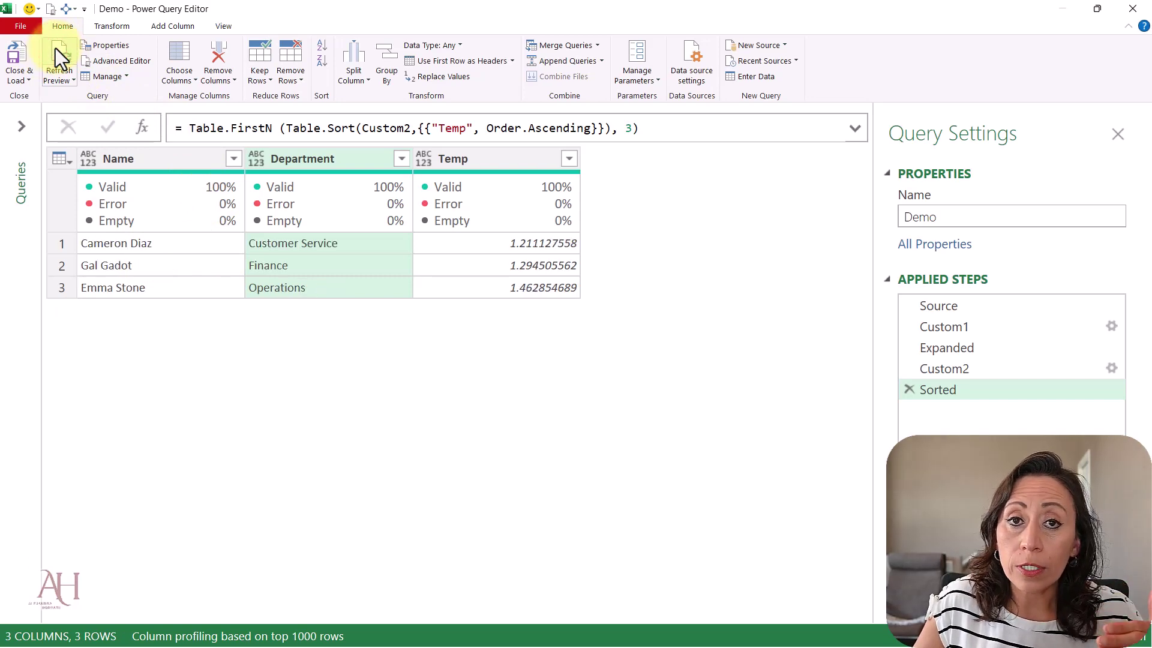
{"action": "left_click", "coordinate": [55, 48]}
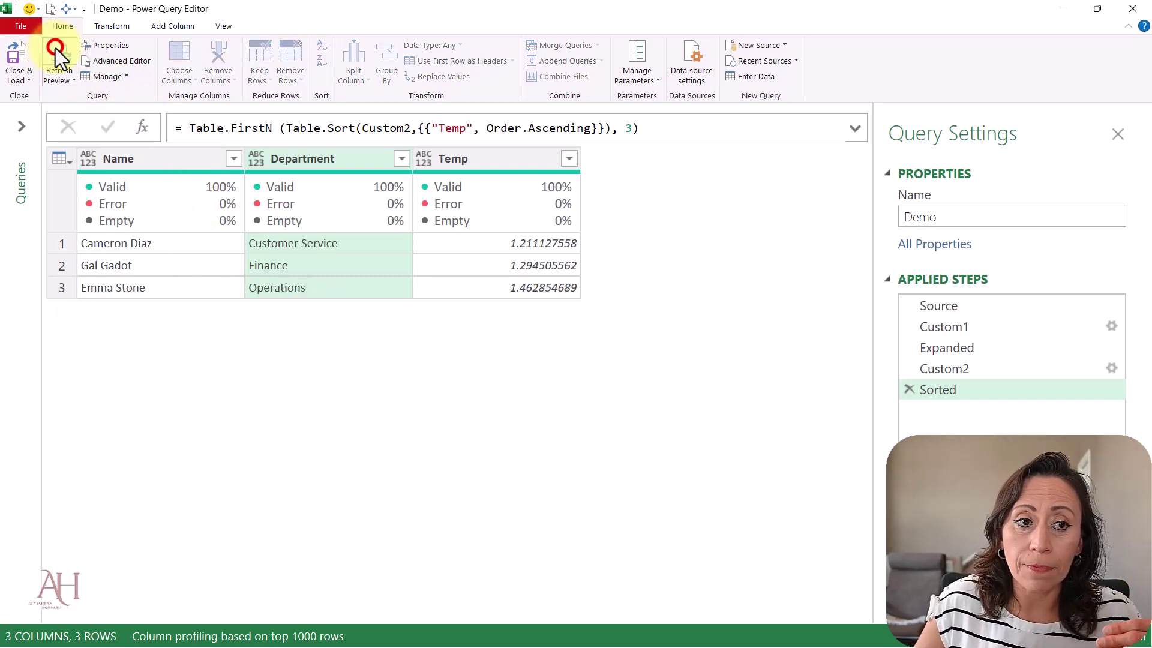
Step: Append the copied [[Name], [Department]] selection to the end of the Table.FirstN formula and apply it
{"action": "left_click", "coordinate": [685, 122]}
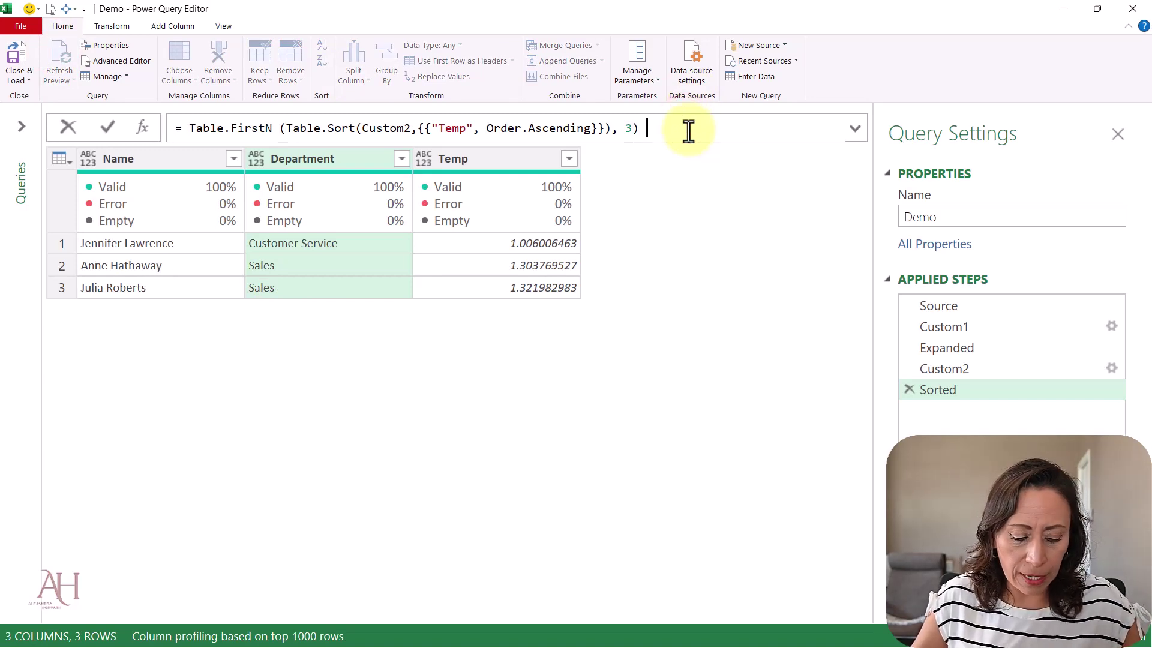
{"action": "key", "text": "ctrl+v"}
{"action": "key", "text": "Return"}
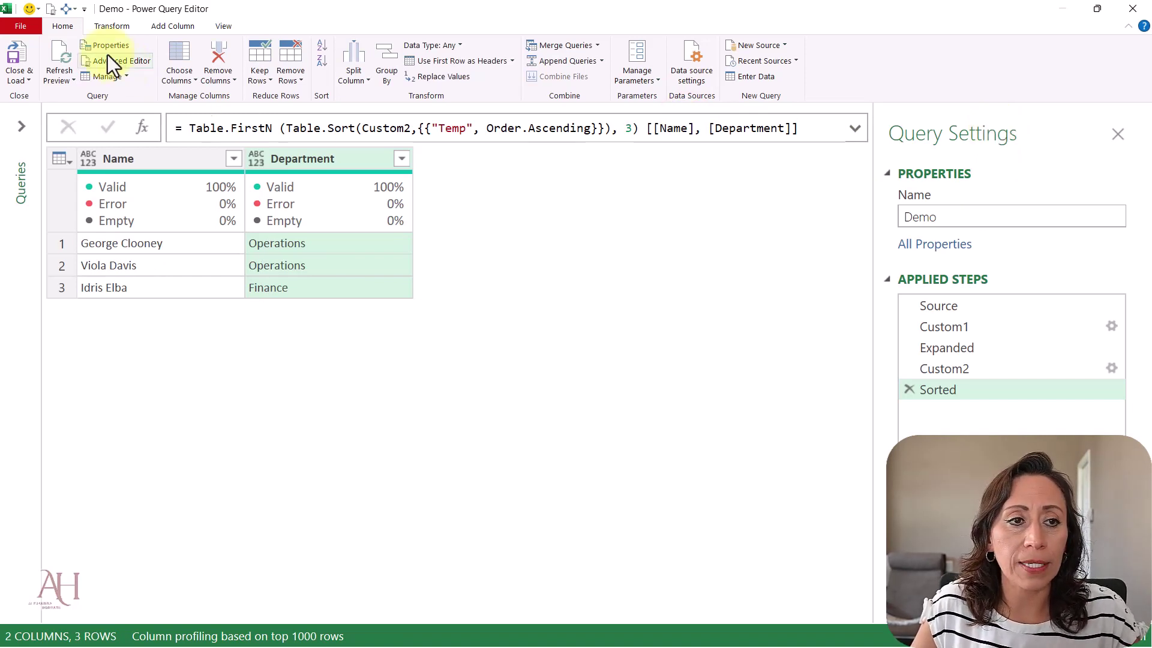
Step: Close the query editor and load the Demo query as a table in the existing worksheet at Sheet1 cell F9
{"action": "left_click", "coordinate": [15, 82]}
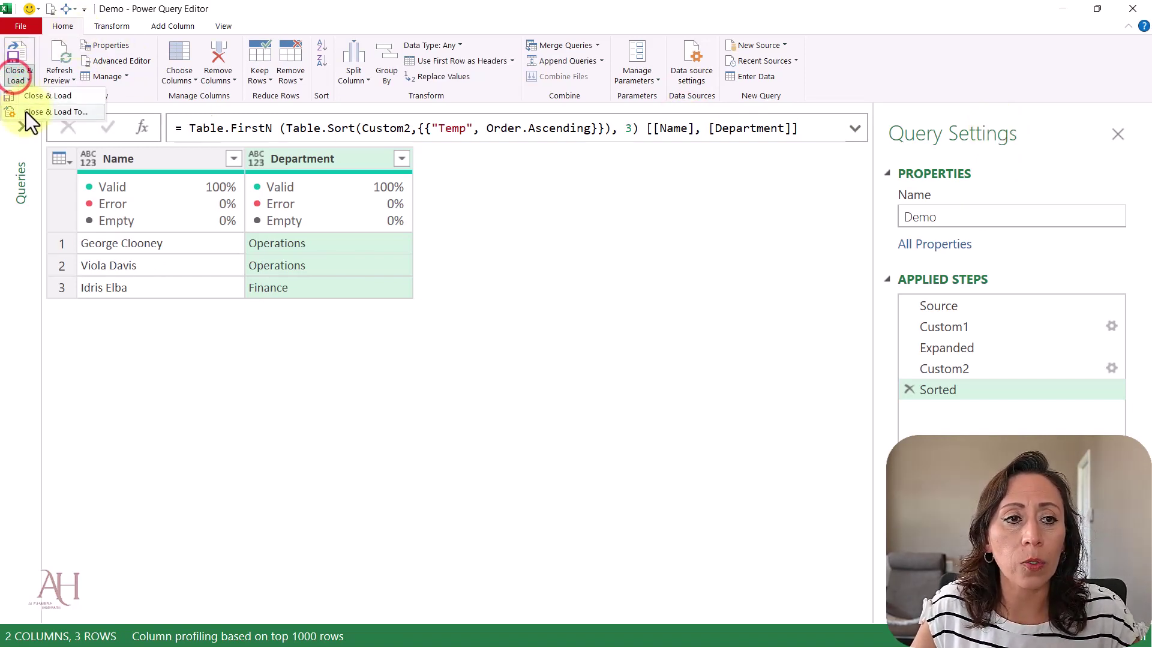
{"action": "left_click", "coordinate": [26, 111]}
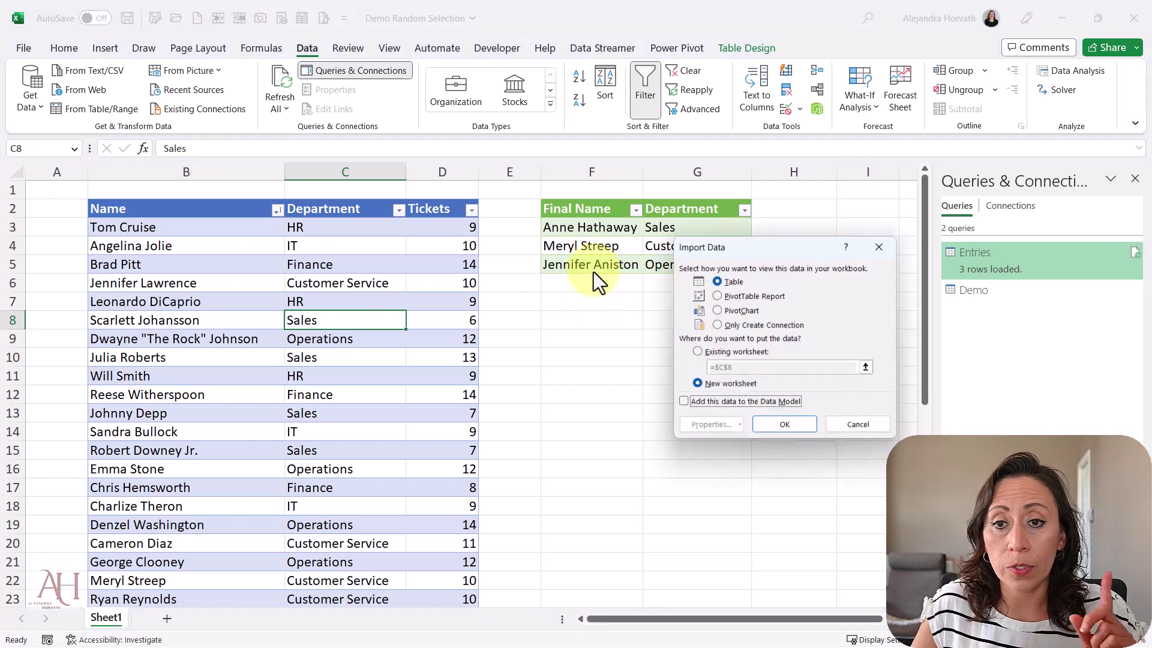
{"action": "left_click_drag", "start_coordinate": [726, 250], "coordinate": [332, 256]}
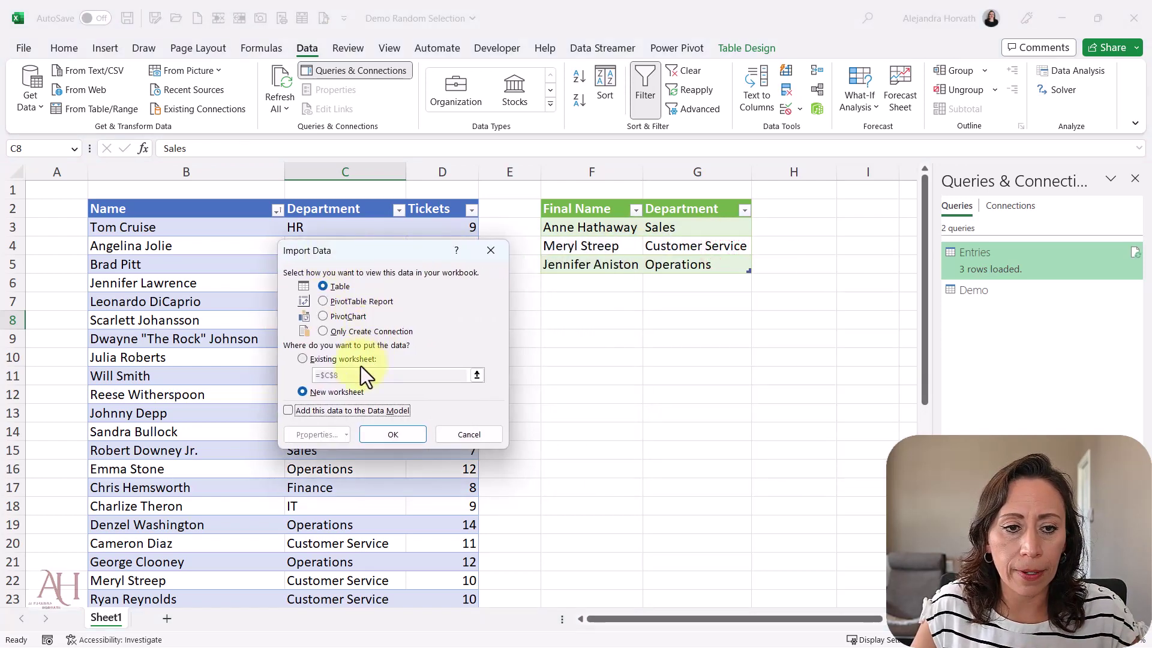
{"action": "left_click", "coordinate": [339, 360]}
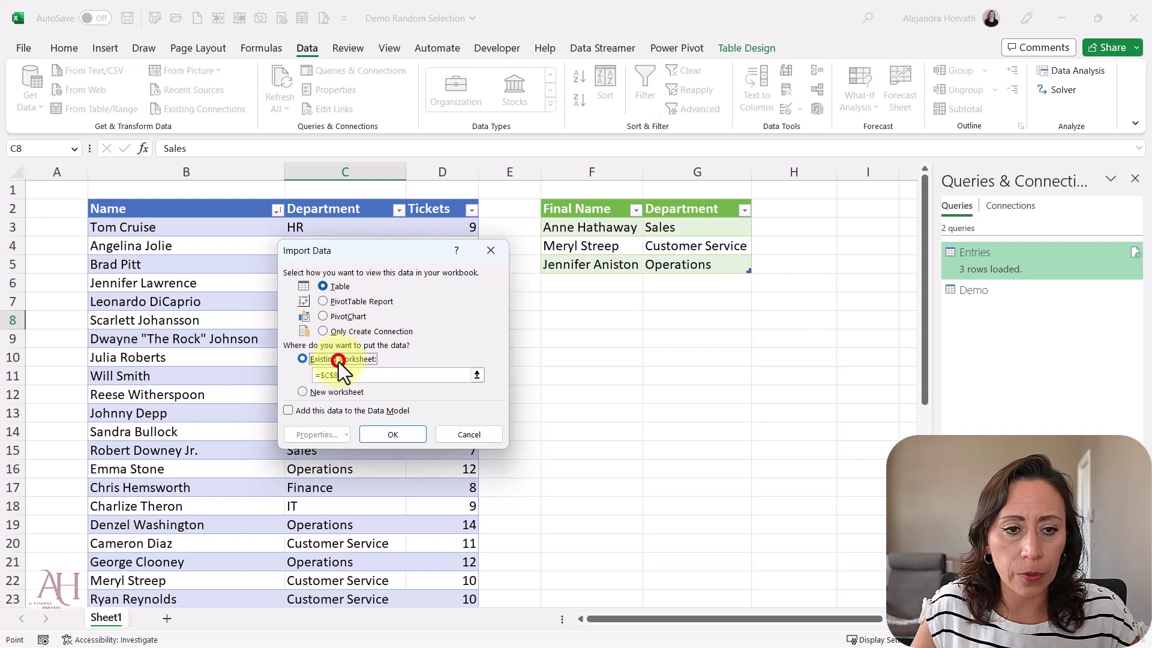
{"action": "left_click", "coordinate": [591, 339]}
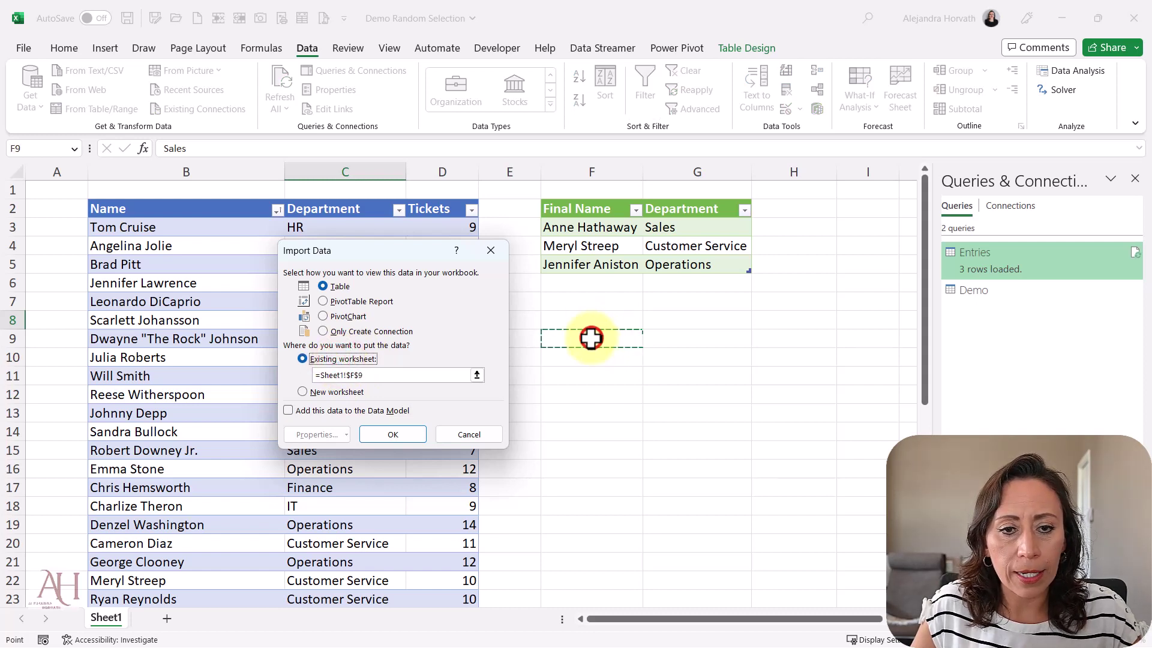
{"action": "left_click", "coordinate": [393, 436]}
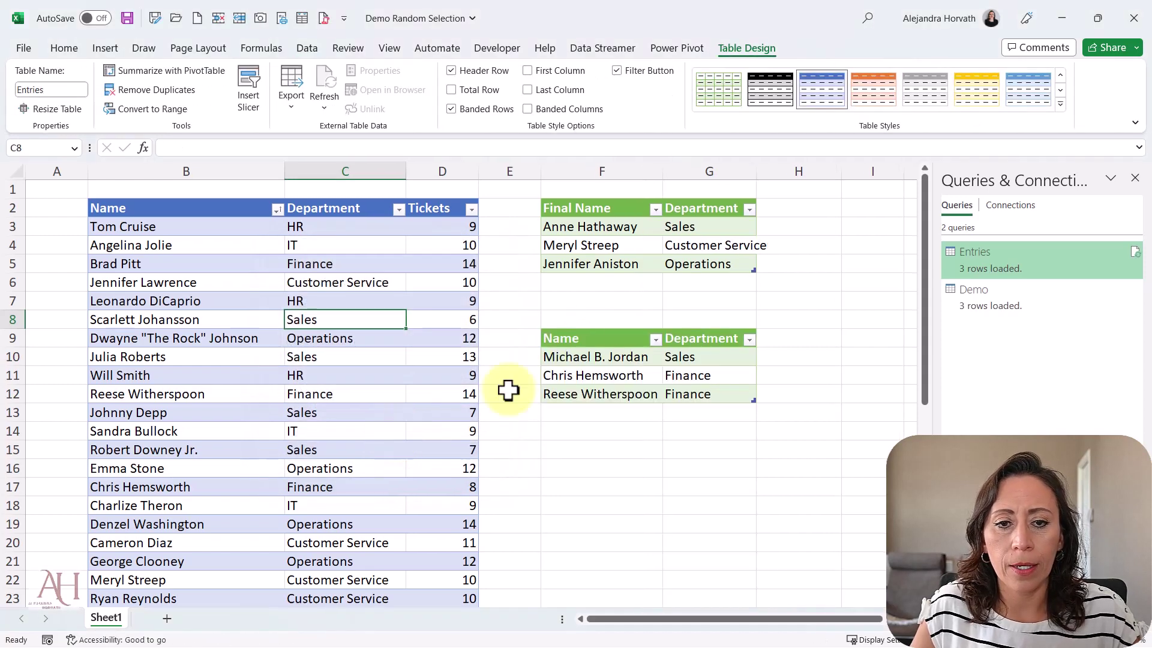
Step: Apply the orange banded table style to the Demo results table
{"action": "left_click", "coordinate": [638, 360]}
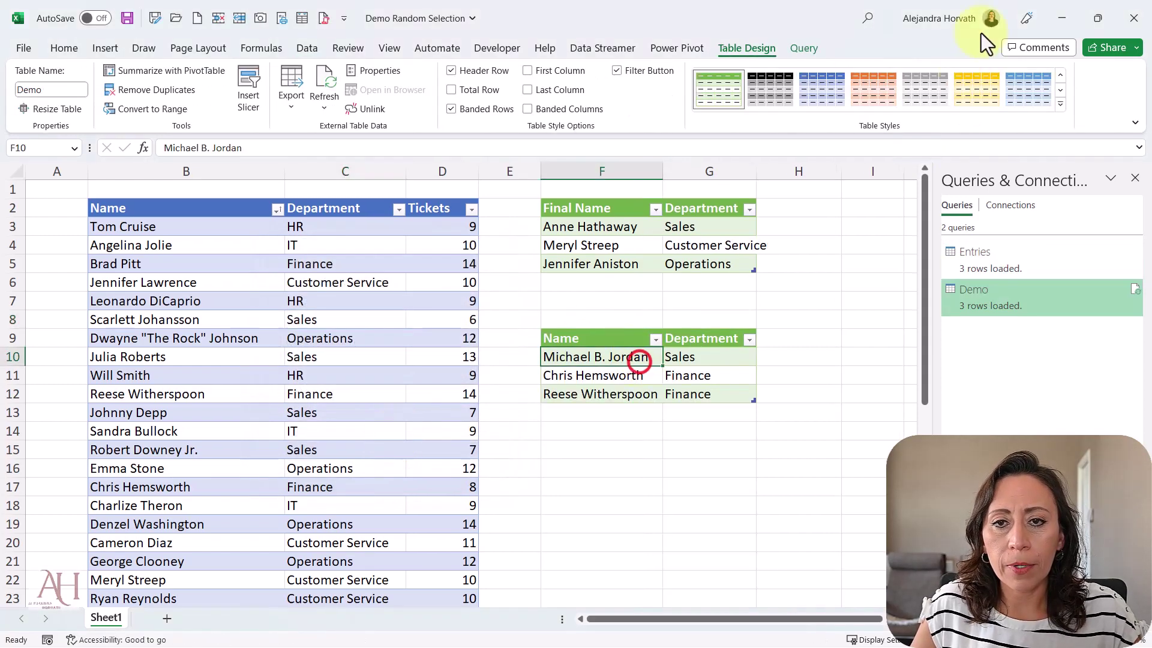
{"action": "left_click", "coordinate": [877, 92]}
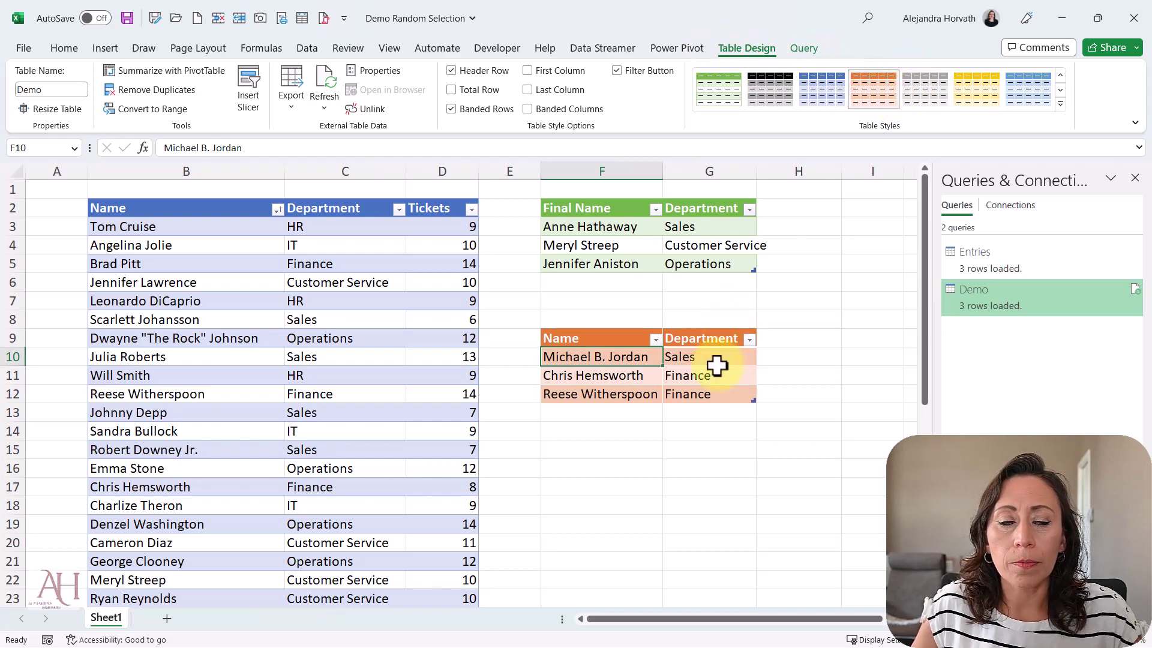
Step: Refresh the Demo results table on its own from cell F10 to draw new random winners
{"action": "scroll", "coordinate": [628, 347], "scroll_direction": "down", "scroll_amount": 1}
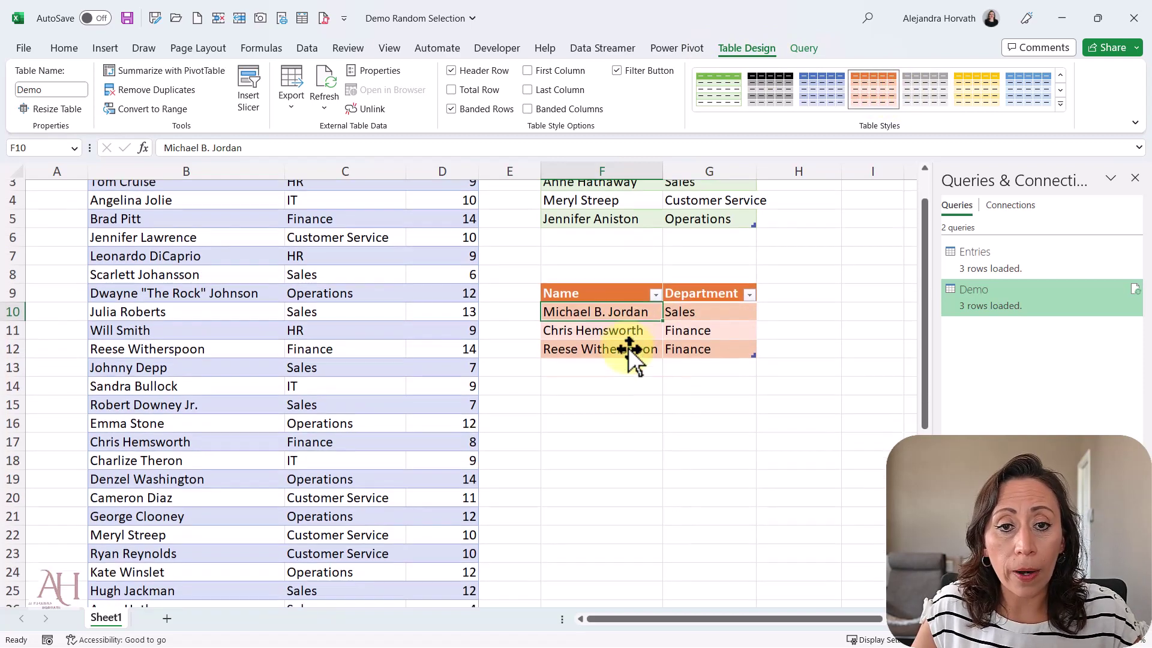
{"action": "left_click", "coordinate": [625, 317]}
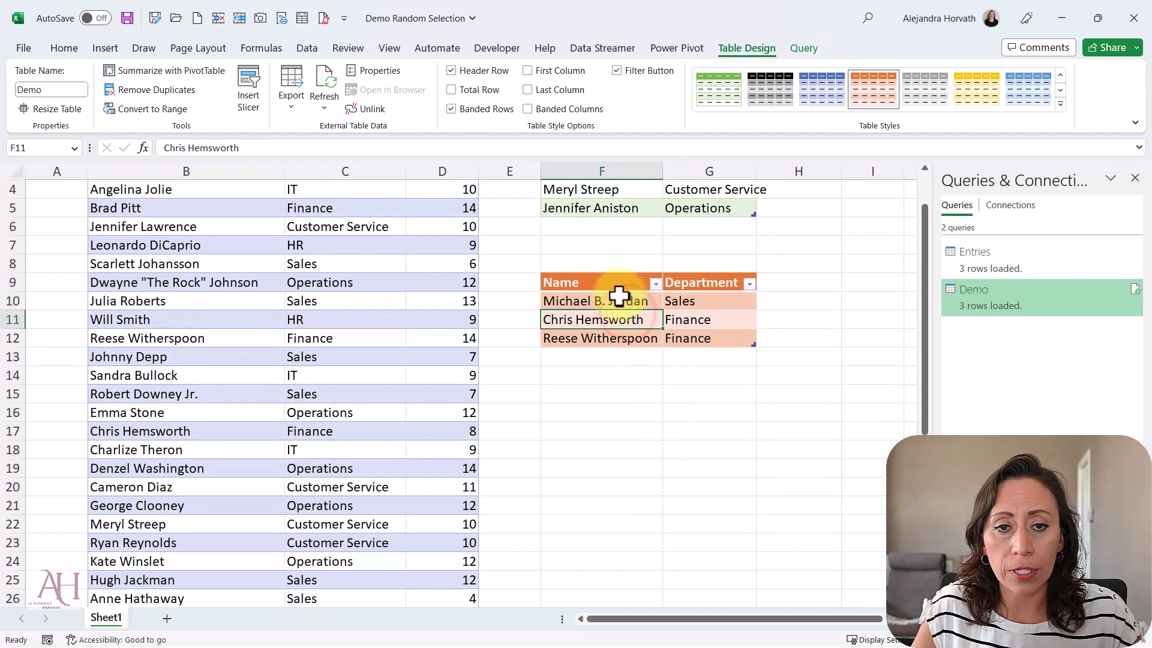
{"action": "left_click", "coordinate": [618, 303]}
{"action": "scroll", "coordinate": [618, 305], "scroll_direction": "up", "scroll_amount": 1}
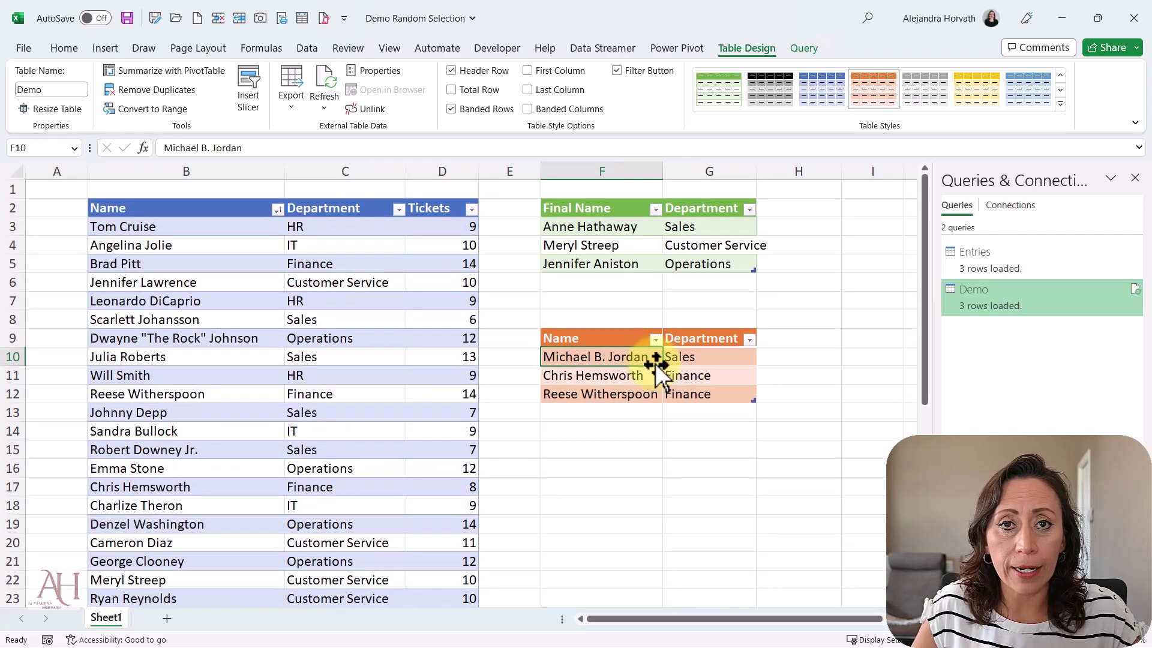
{"action": "right_click", "coordinate": [655, 359]}
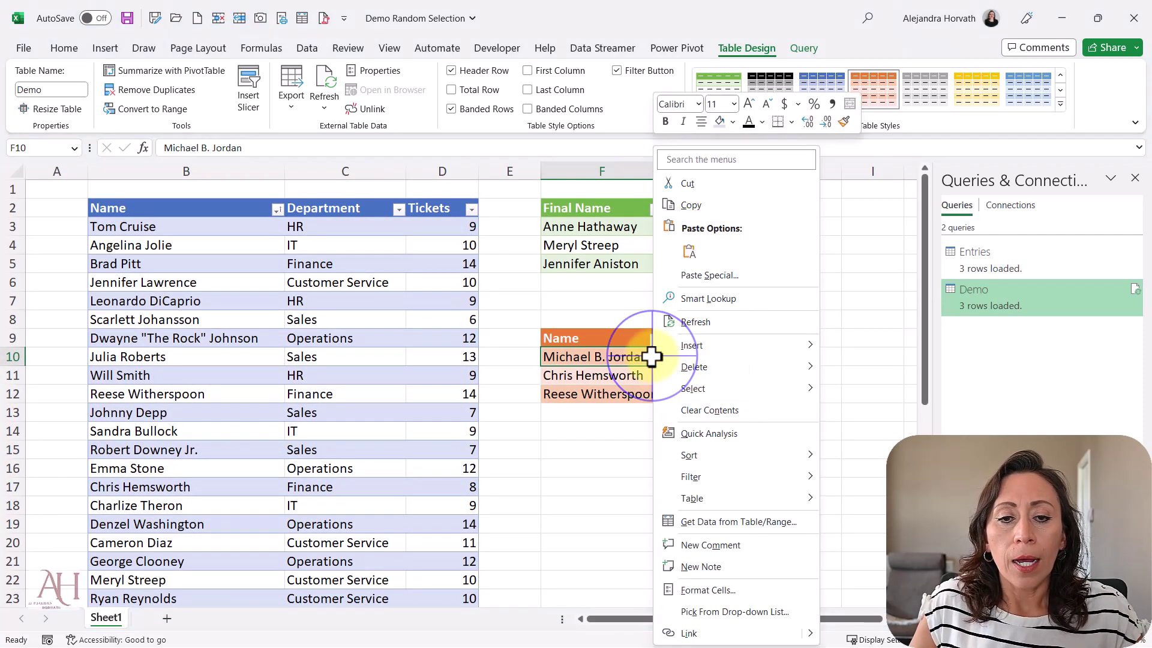
{"action": "left_click", "coordinate": [721, 318]}
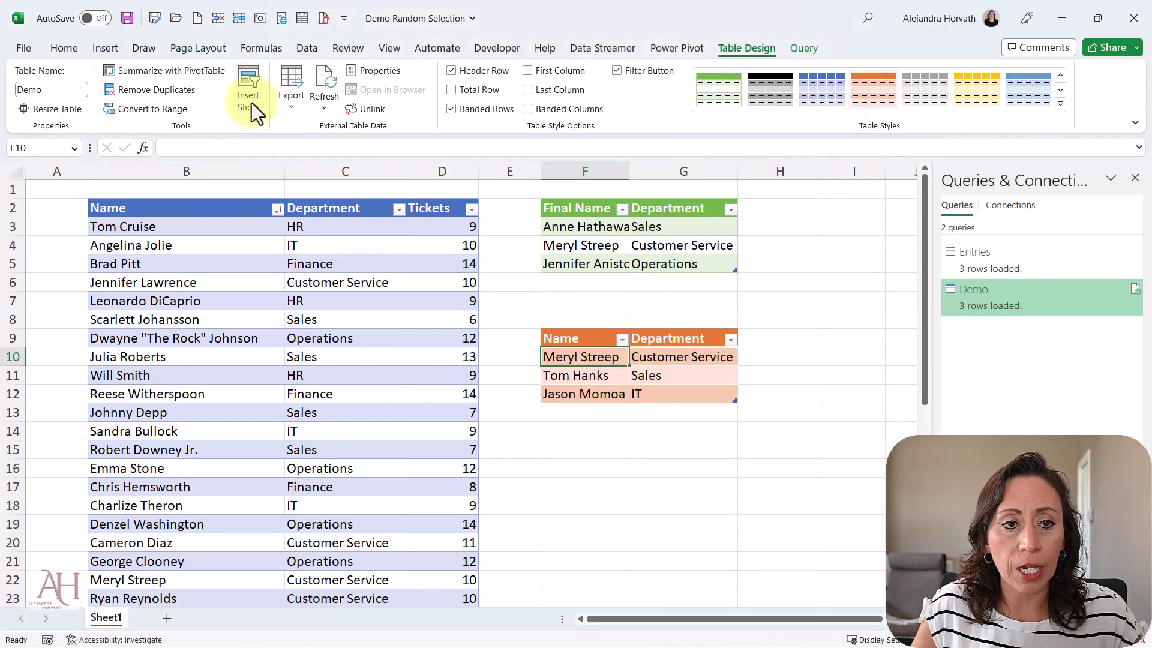
Step: Refresh all queries in the workbook several times to redraw the winners in both result tables
{"action": "left_click", "coordinate": [317, 51]}
{"action": "left_click", "coordinate": [277, 81]}
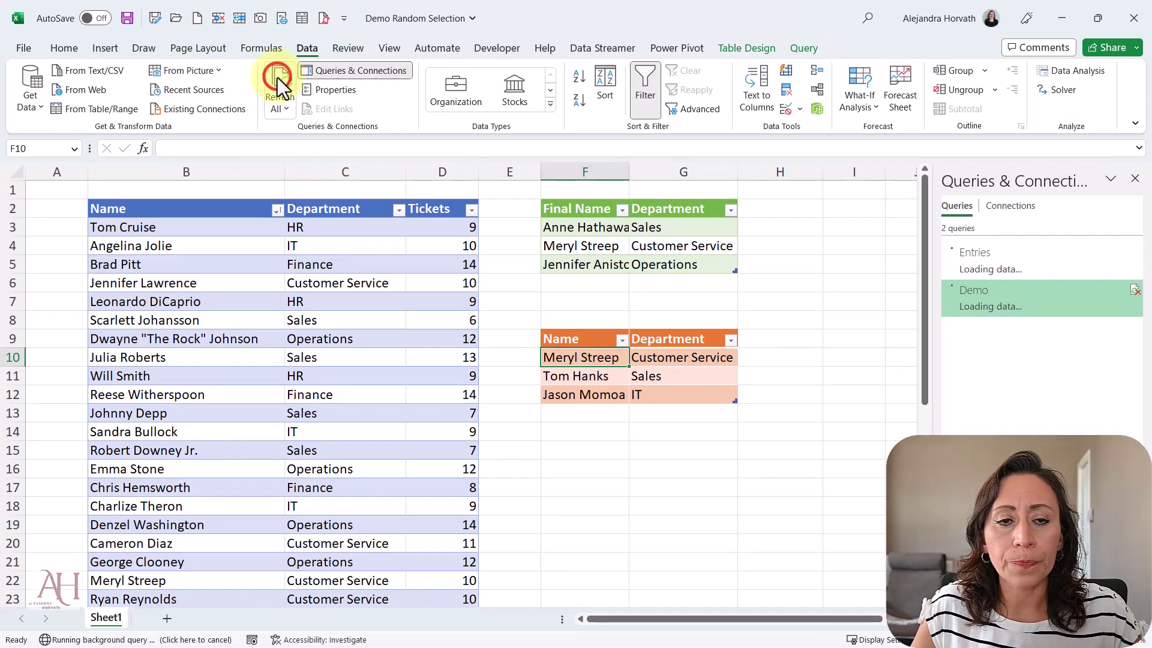
{"action": "left_click", "coordinate": [277, 81]}
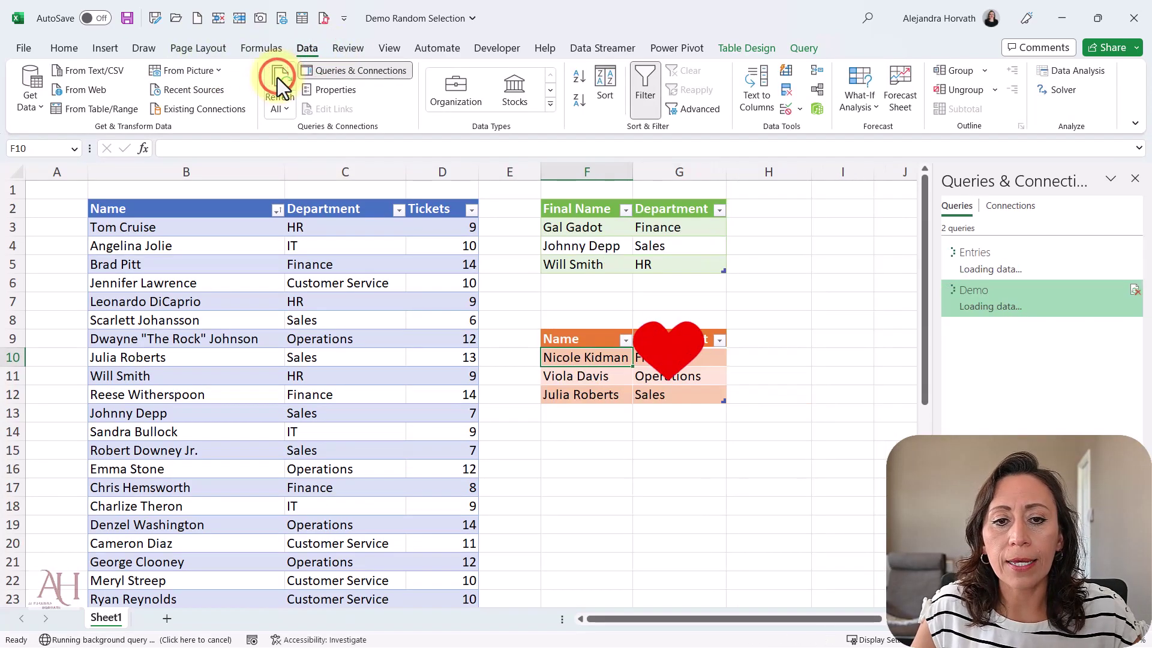
{"action": "left_click", "coordinate": [277, 81]}
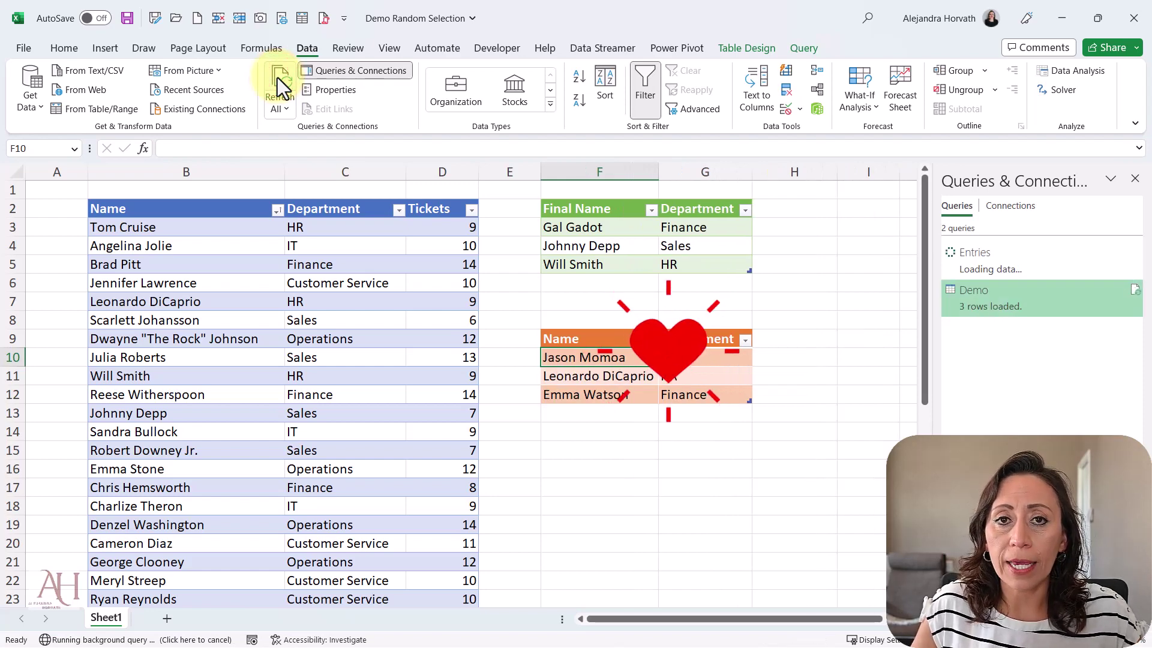